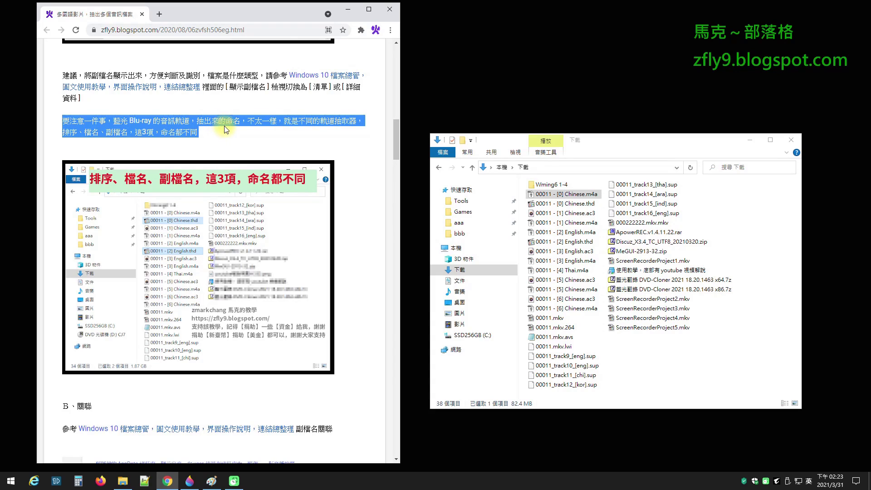
Launch MeGUI.exe from the MeGUIx2924 folder in Documents using File Explorer.
drag(226, 122, 270, 119)
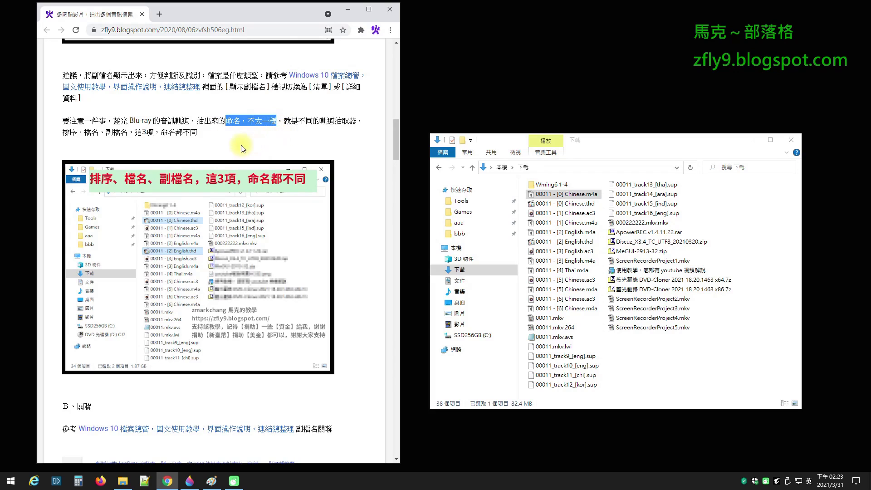
click(123, 481)
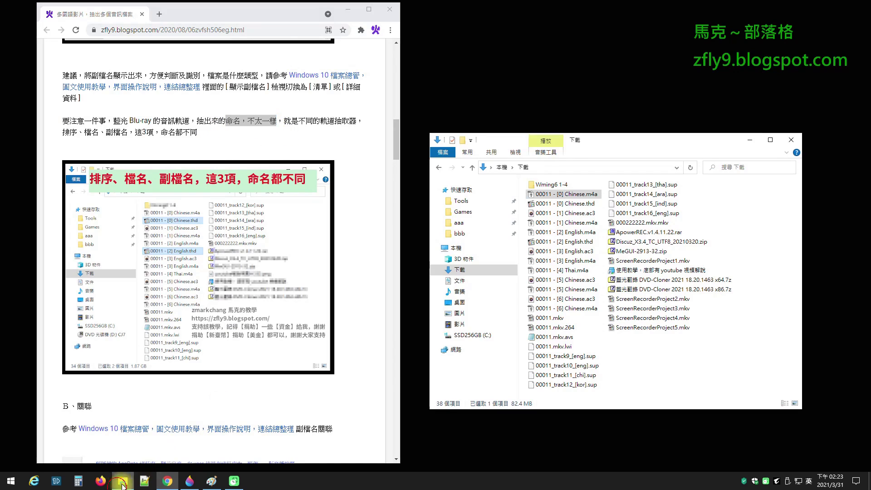
click(118, 482)
click(118, 482)
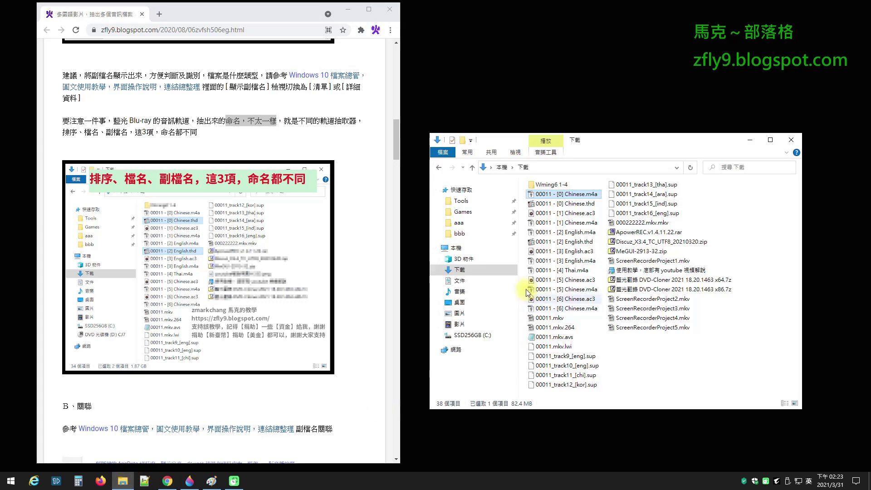
click(460, 280)
double_click(565, 318)
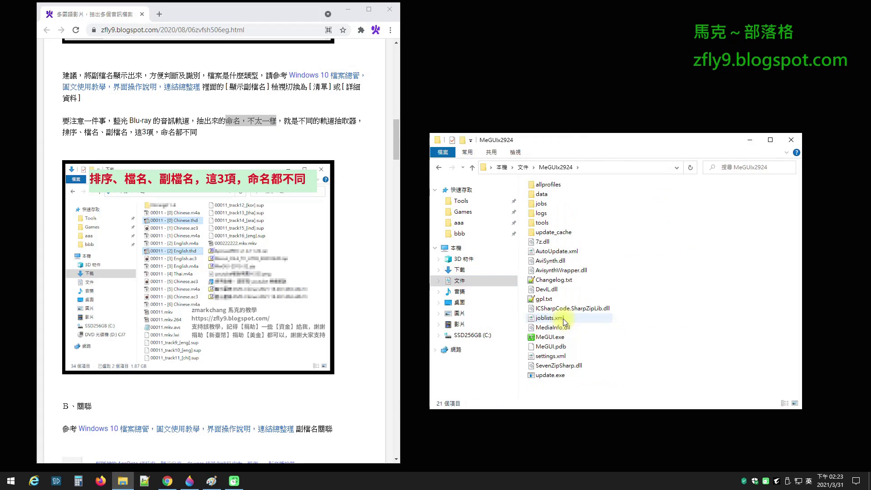
click(576, 336)
Minimize the File Explorer and browser windows to reveal the desktop.
click(749, 140)
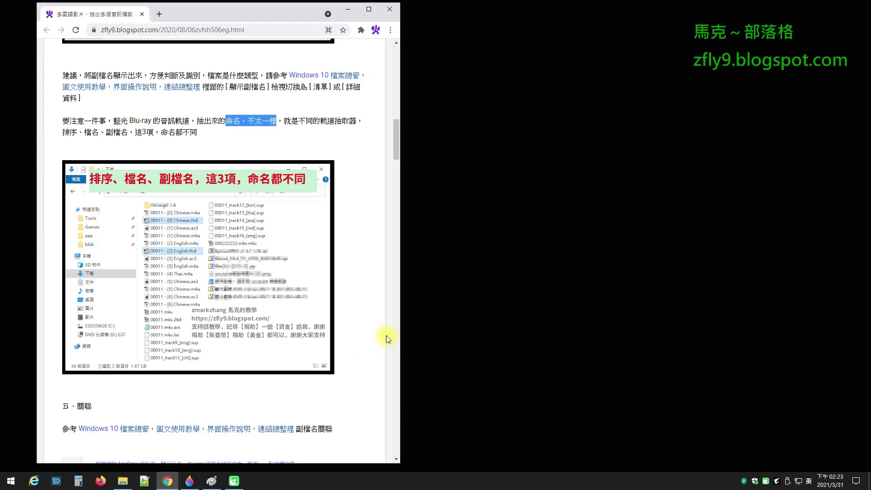
click(348, 9)
click(541, 128)
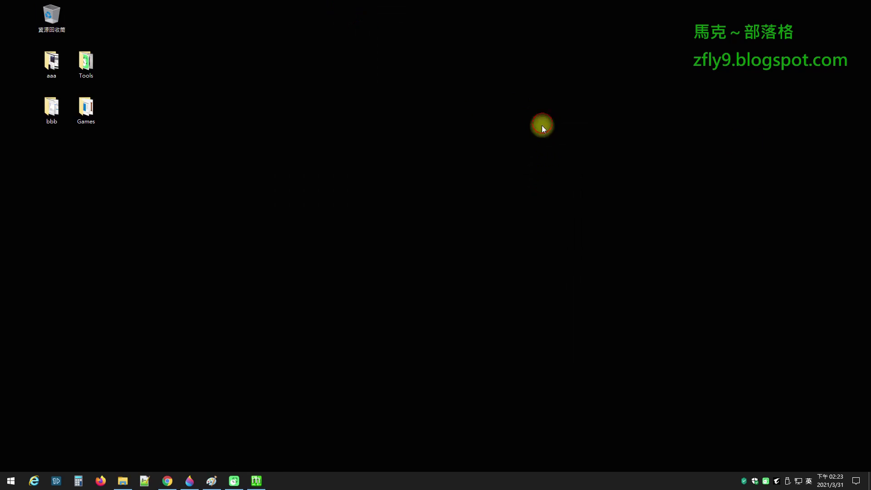
Underline the caption 影音轉檔,大略流程 and circle the 軌道分離 box on the flowchart in Paint, undo both marks and minimize Paint.
click(212, 481)
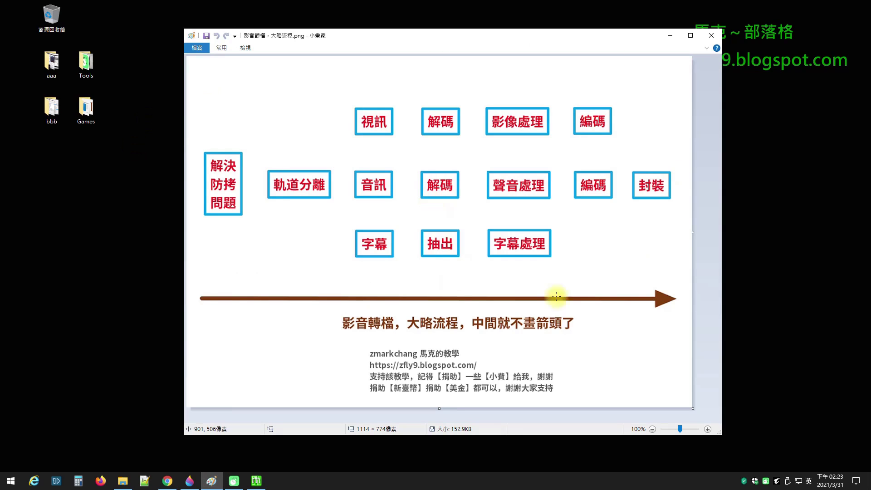
drag(345, 334, 462, 333)
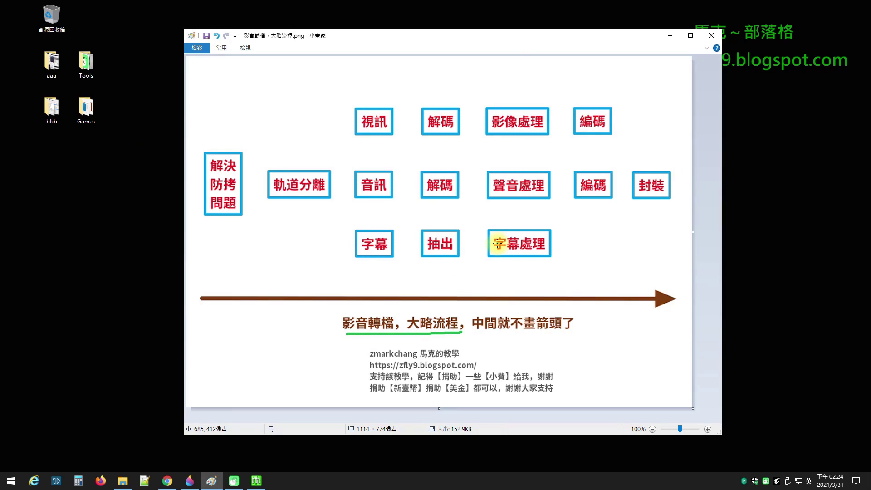
mouse_move(312, 204)
mouse_down()
mouse_move(257, 188)
mouse_move(338, 159)
mouse_move(344, 205)
mouse_move(292, 209)
mouse_up()
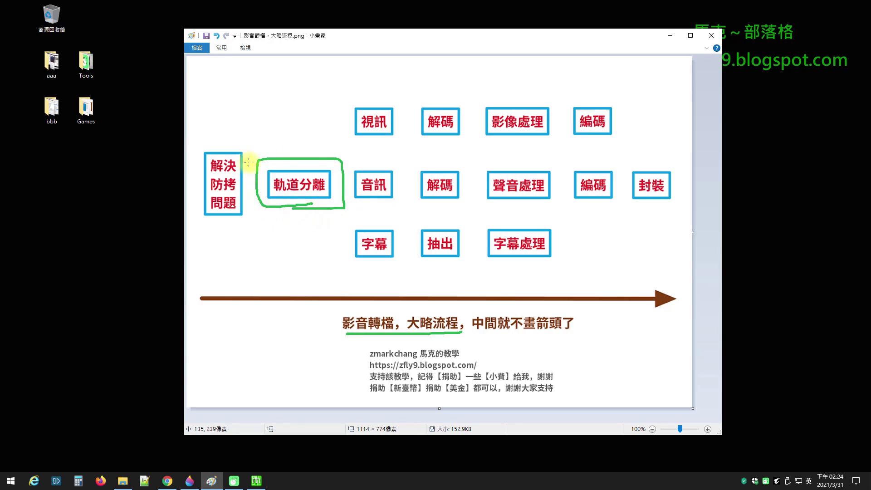
key(ctrl+z)
key(ctrl+z)
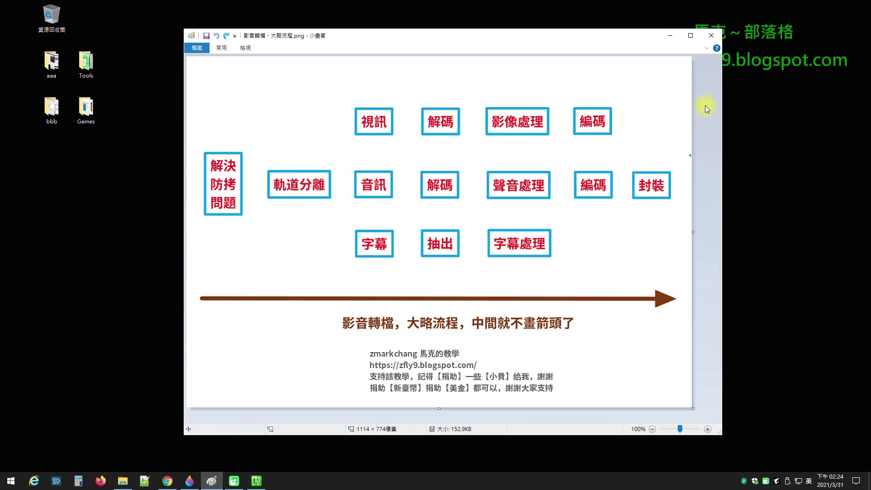
click(670, 35)
Highlight the full note about Blu-ray audio-track naming in the blog article in Chrome and minimize the browser.
click(168, 481)
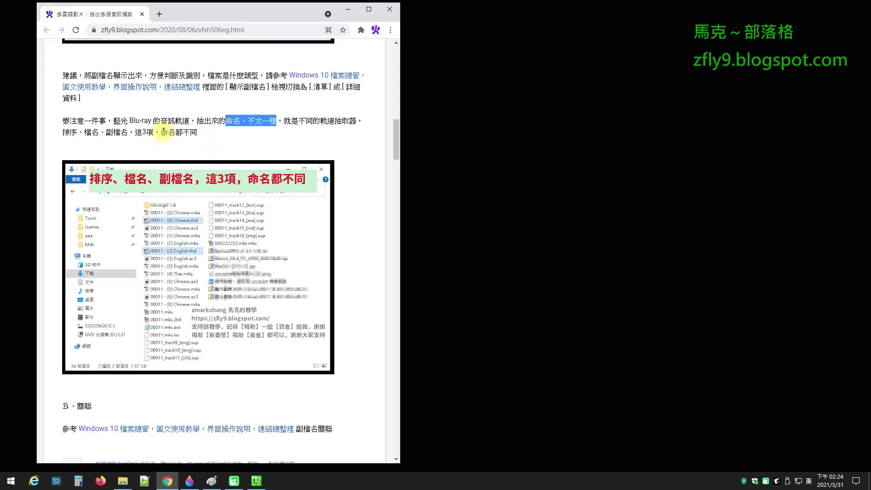
drag(200, 131, 62, 120)
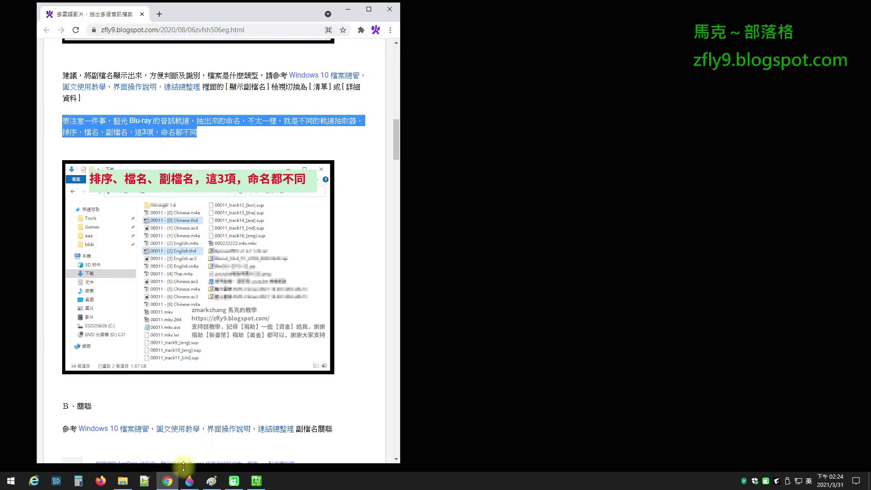
click(167, 480)
Switch File Explorer to the Downloads folder and select 00011_track9_[eng].sup.
click(122, 481)
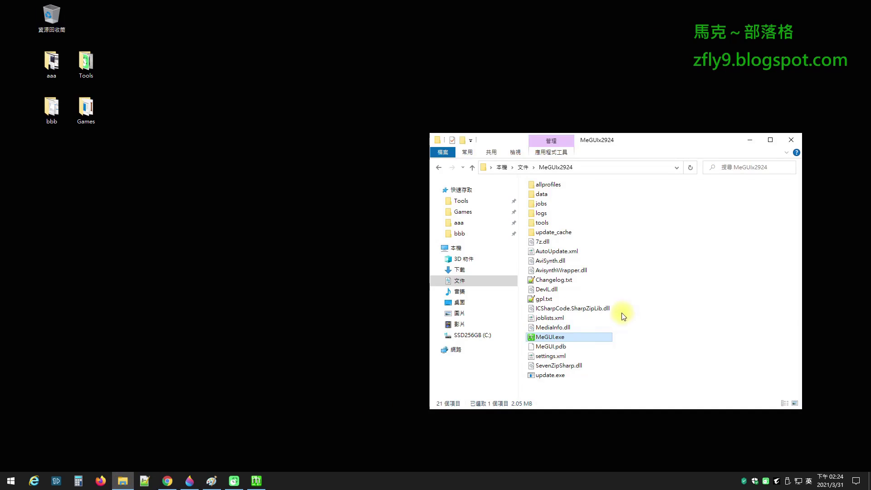
click(465, 270)
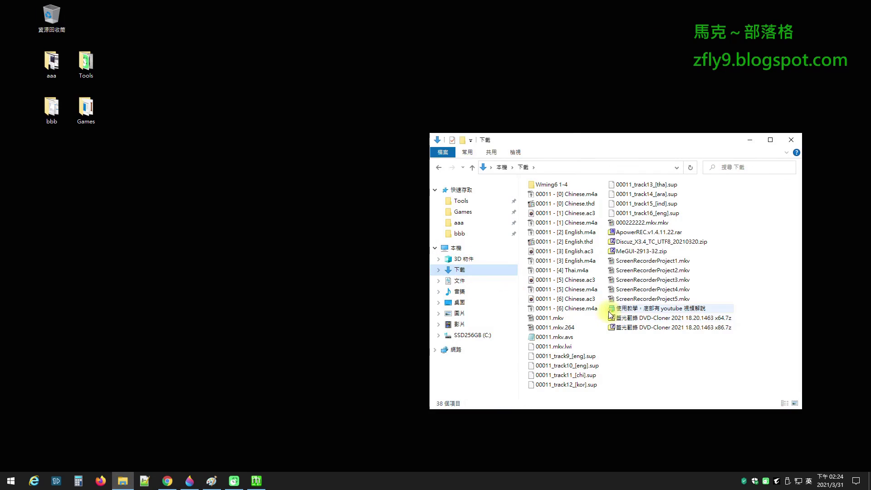
click(584, 356)
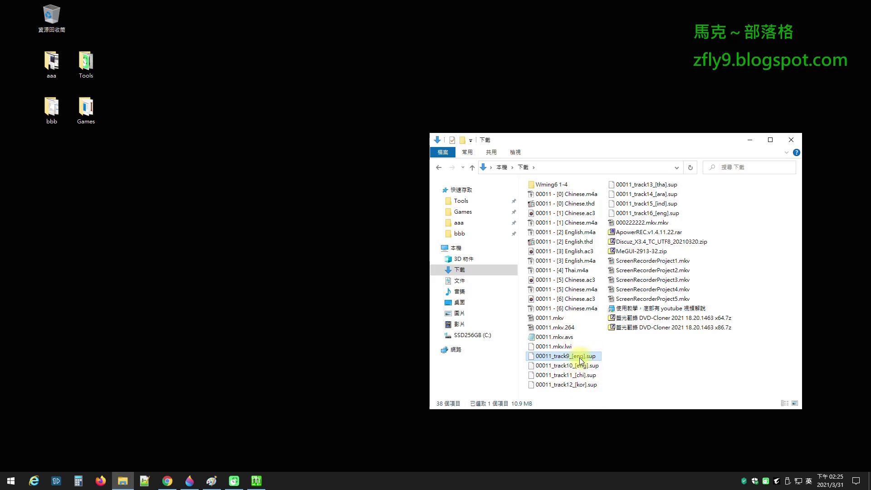
Highlight the article's line 排序、檔名、副檔名,這3項,命名都不同 and select 00011 - [6] Chinese.ac3 in Downloads for comparison.
click(168, 480)
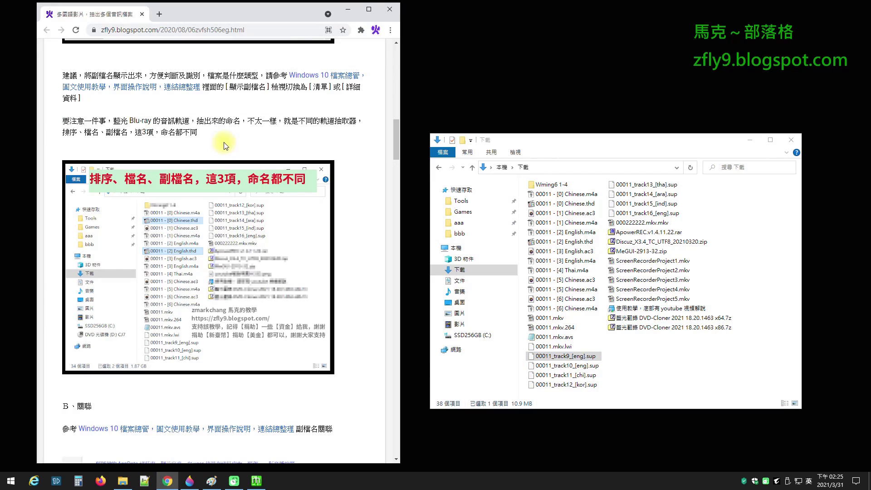
drag(62, 132, 198, 131)
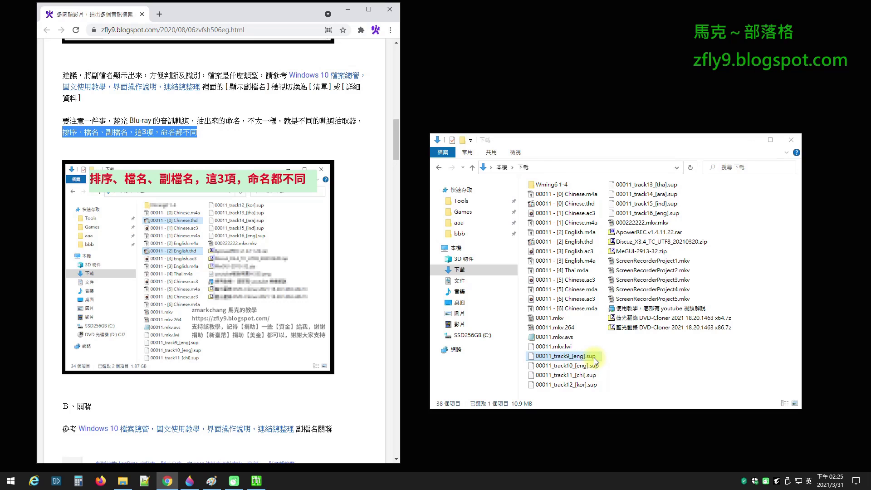
click(558, 300)
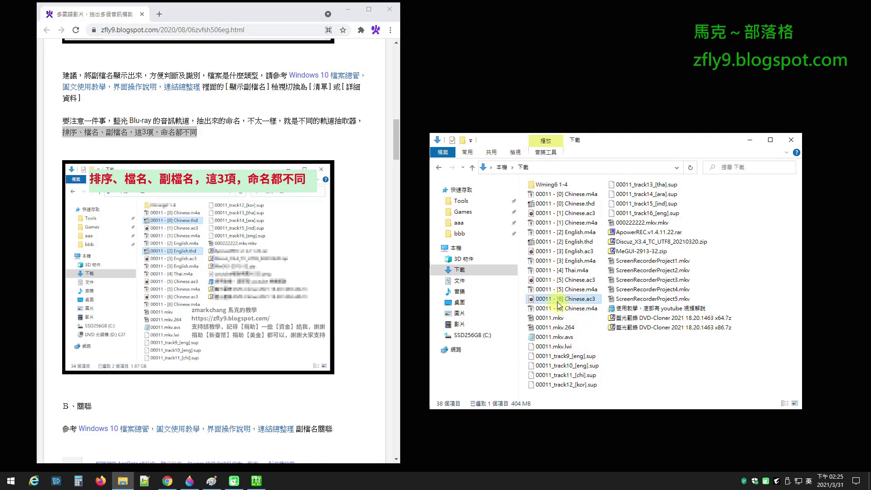
mouse_move(567, 305)
click(208, 133)
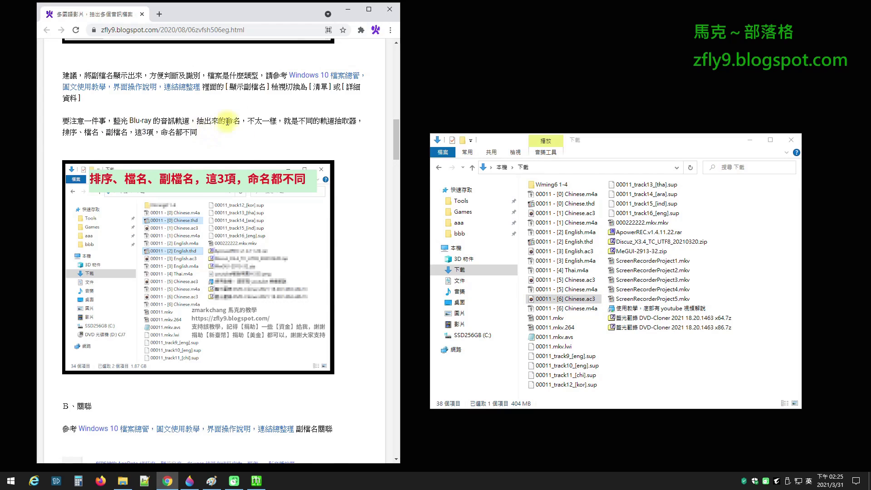
Highlight the heading of section B, 關聯, further down the blog article.
scroll(227, 114, down, 7)
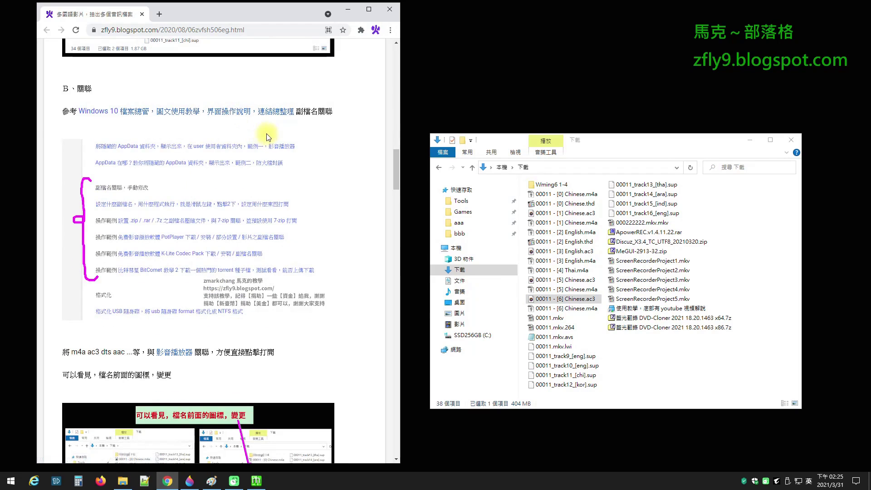
click(93, 91)
drag(93, 91, 63, 89)
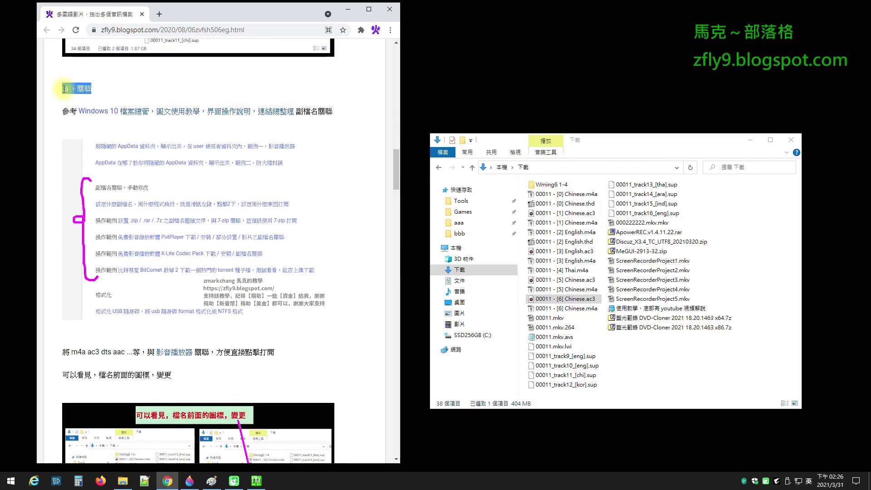
Highlight the 副檔名關聯,手動修改 list of links on the article's linked Windows 10 檔案總管 page and close that page.
click(171, 115)
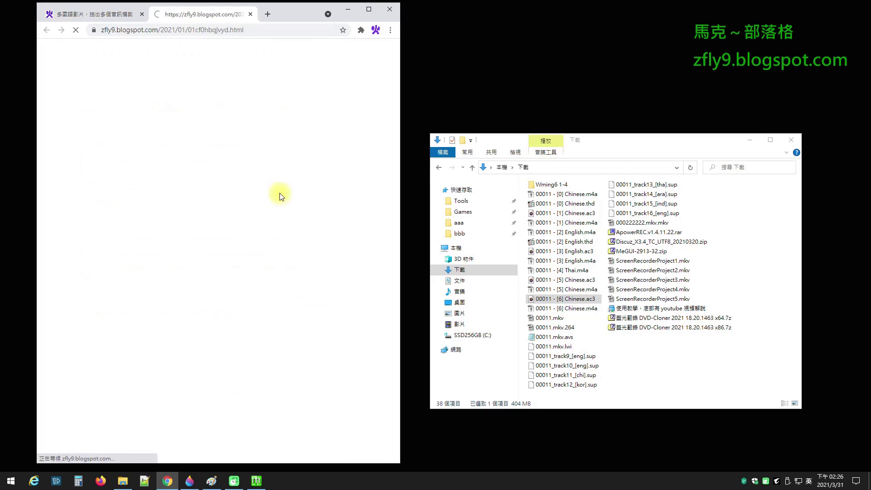
scroll(260, 194, down, 10)
scroll(182, 190, down, 2)
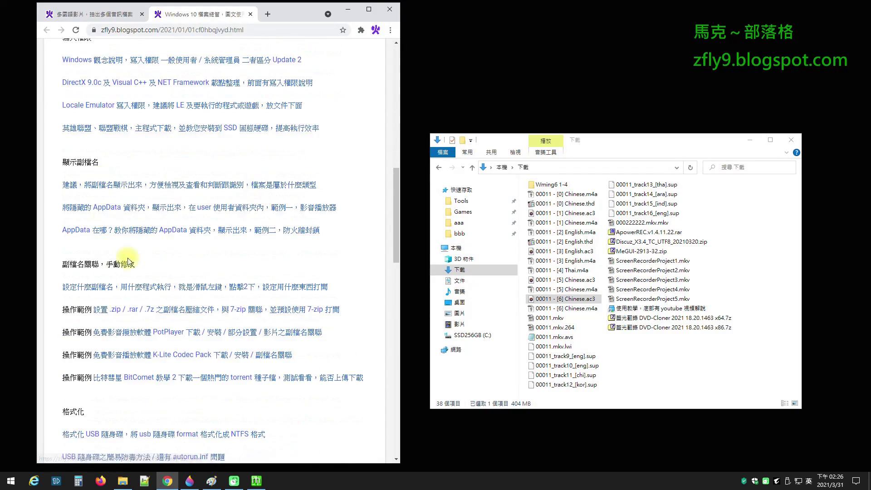
scroll(129, 259, down, 2)
drag(63, 170, 362, 288)
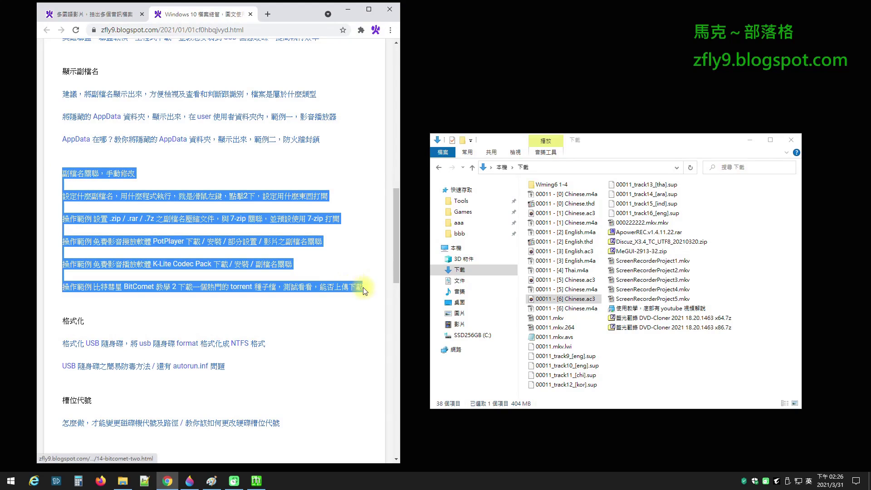
click(251, 14)
Highlight the formats m4a ac3 dts aac in section B and review the accompanying file-association and icon-change images.
scroll(306, 164, down, 2)
scroll(311, 173, up, 1)
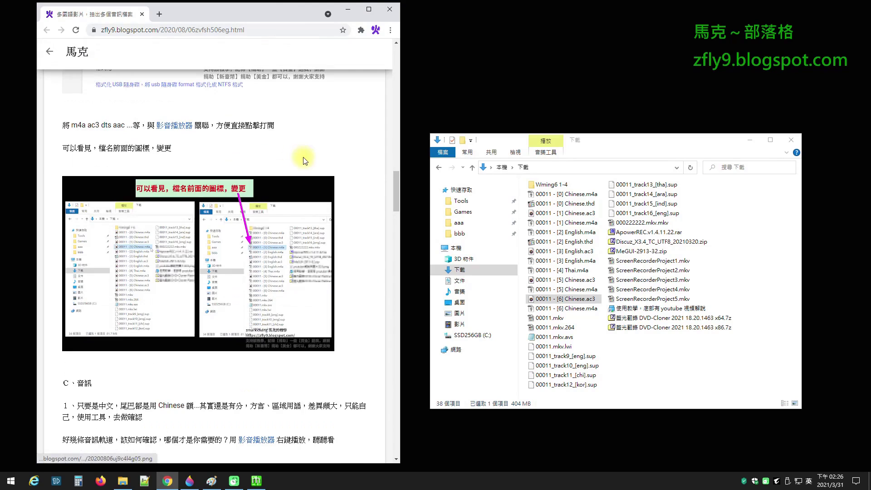
drag(72, 126, 127, 127)
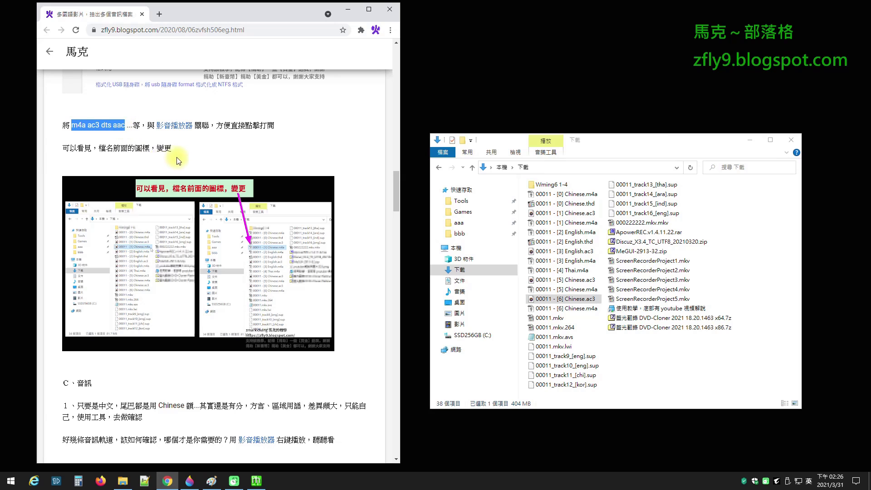
scroll(197, 182, up, 2)
click(164, 257)
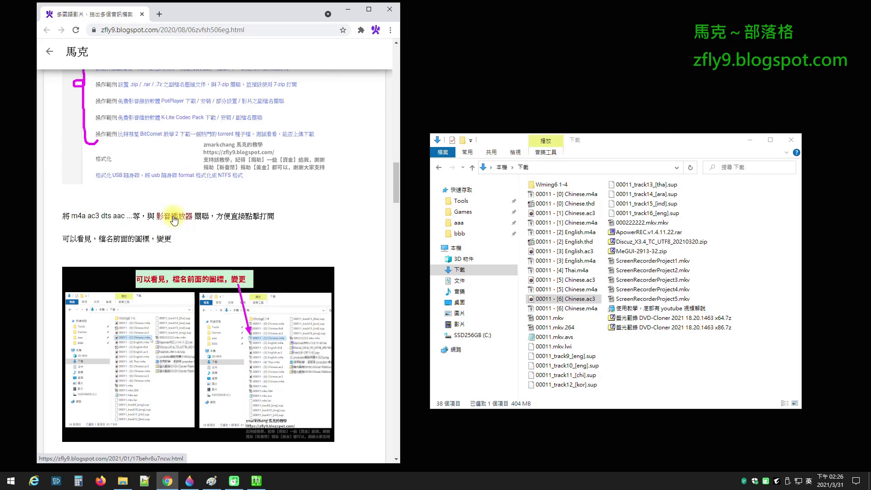
scroll(240, 163, up, 4)
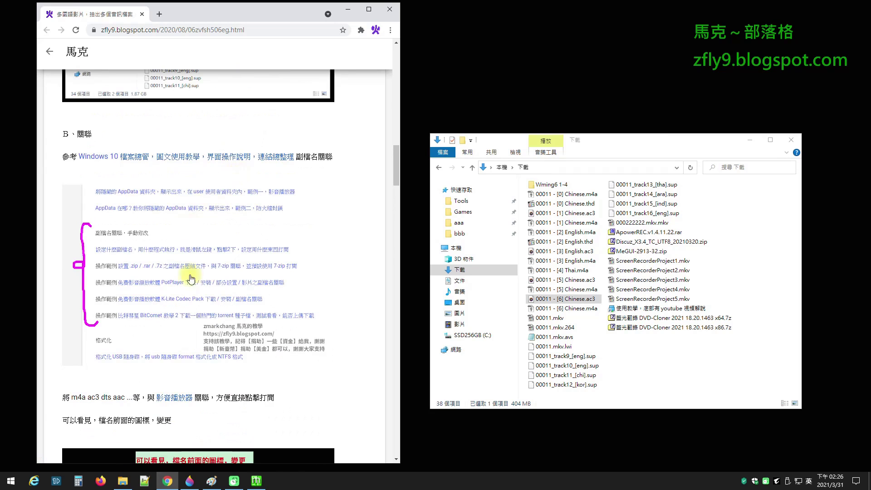
scroll(288, 242, down, 4)
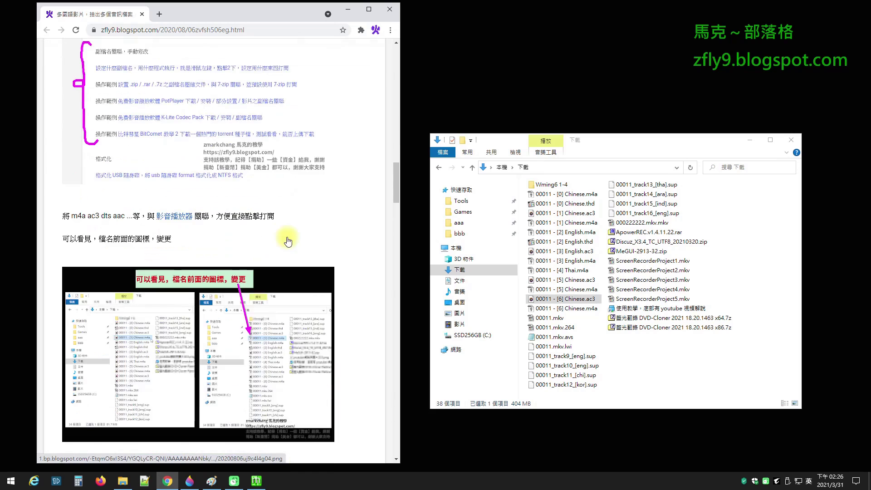
scroll(288, 241, down, 1)
Check the default opening program in the properties of 00011 - [1] Chinese.m4a and close the properties.
click(592, 225)
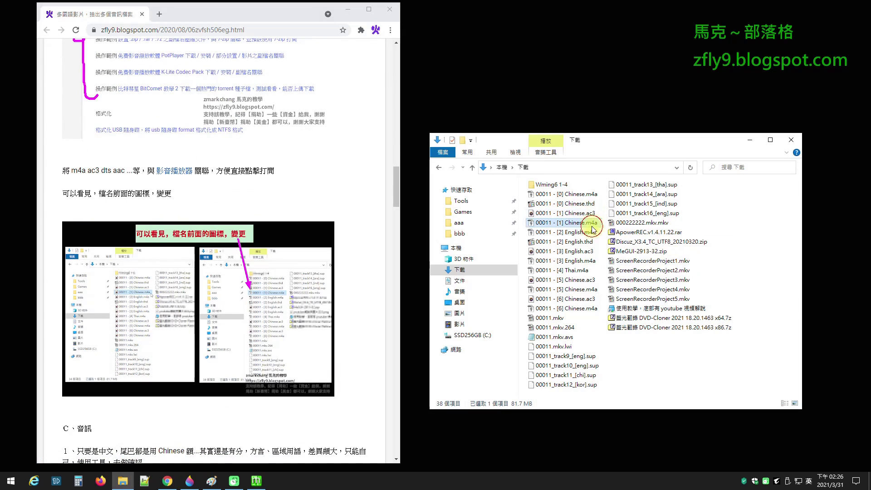
right_click(591, 225)
click(663, 417)
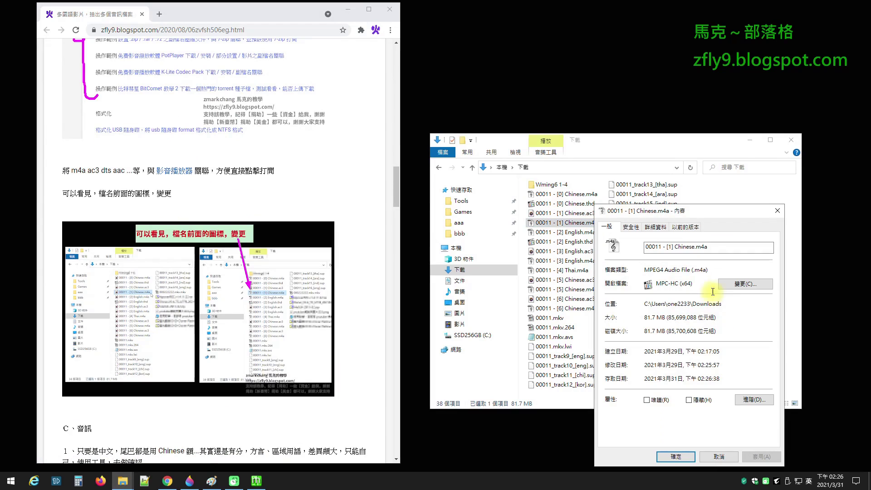
click(775, 213)
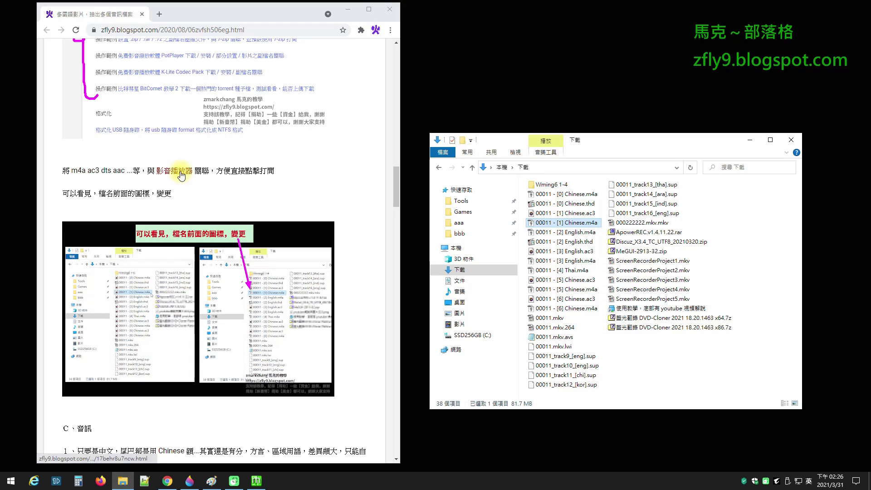
Highlight the article's phrases on direct opening and changed file icons, and return to the paragraph recommending visible file extensions.
drag(217, 171, 279, 174)
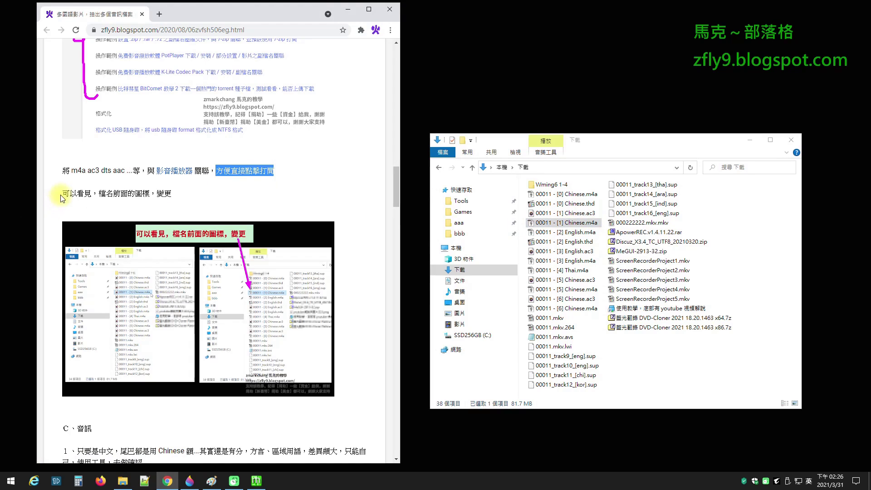
drag(63, 194, 148, 196)
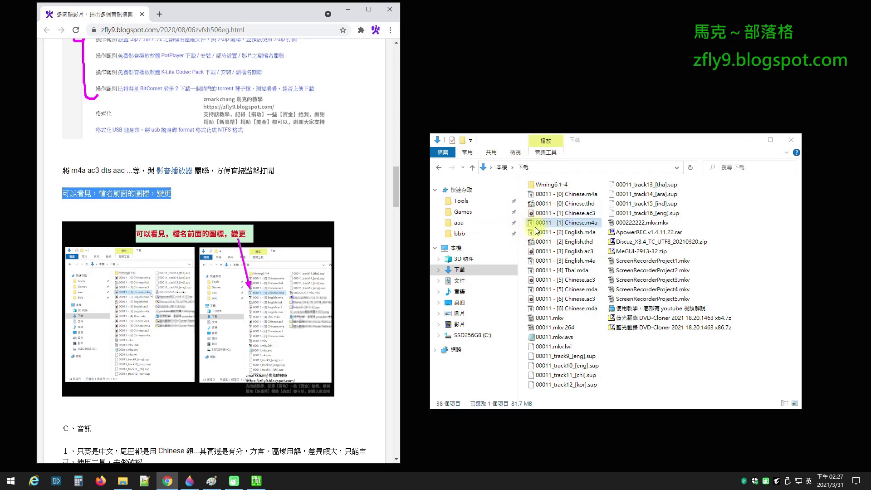
scroll(281, 182, up, 7)
scroll(290, 183, up, 7)
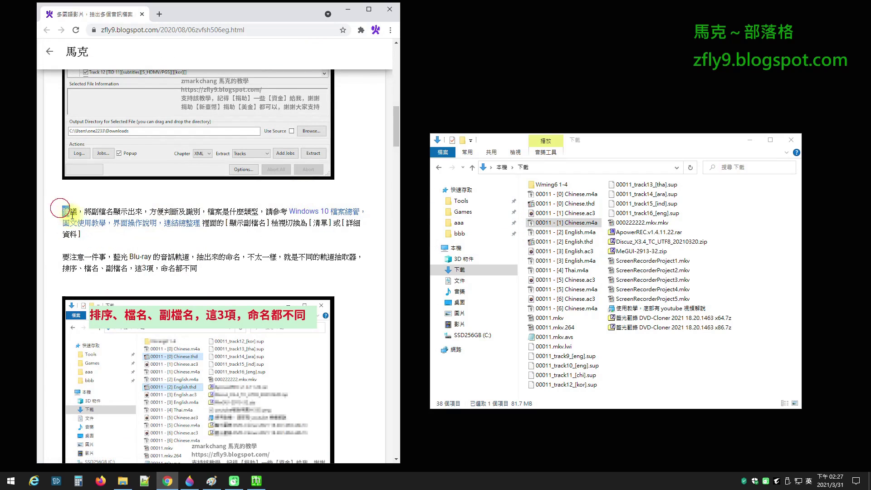
Highlight the article's paragraph recommending visible file extensions and check the 副檔名 display option of the 下載 folder.
triple_click(68, 214)
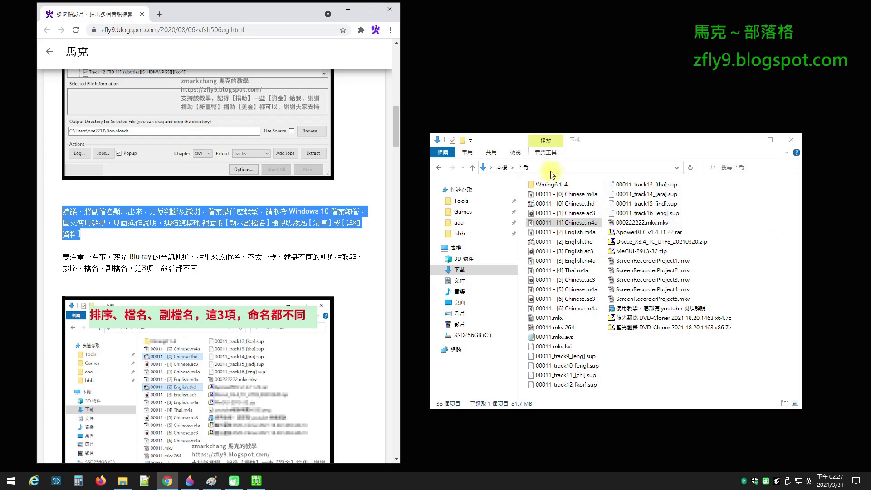
click(515, 154)
click(515, 154)
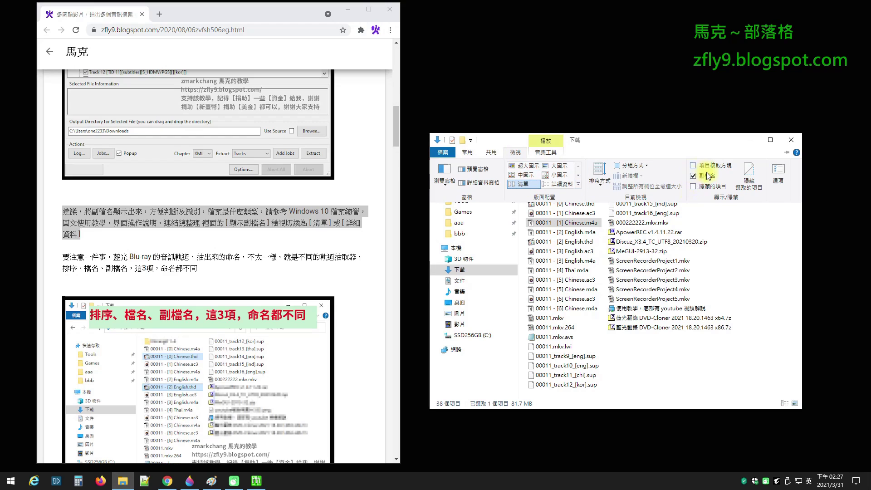
click(703, 385)
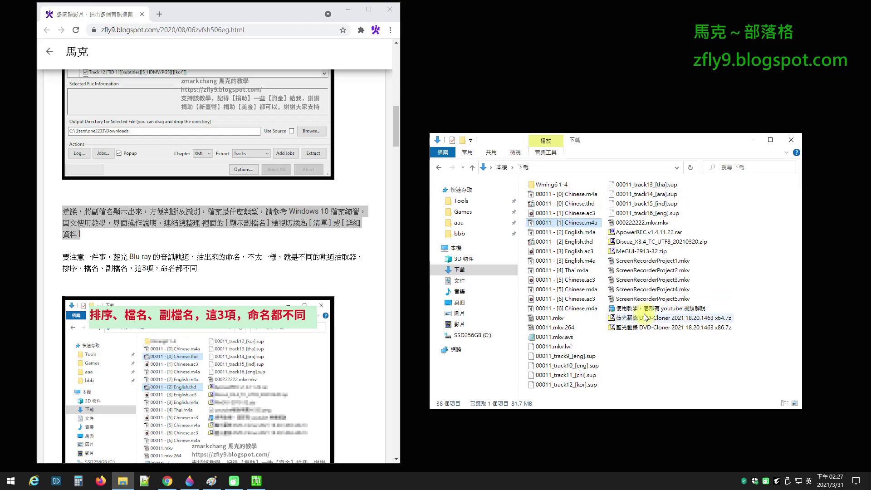
click(190, 244)
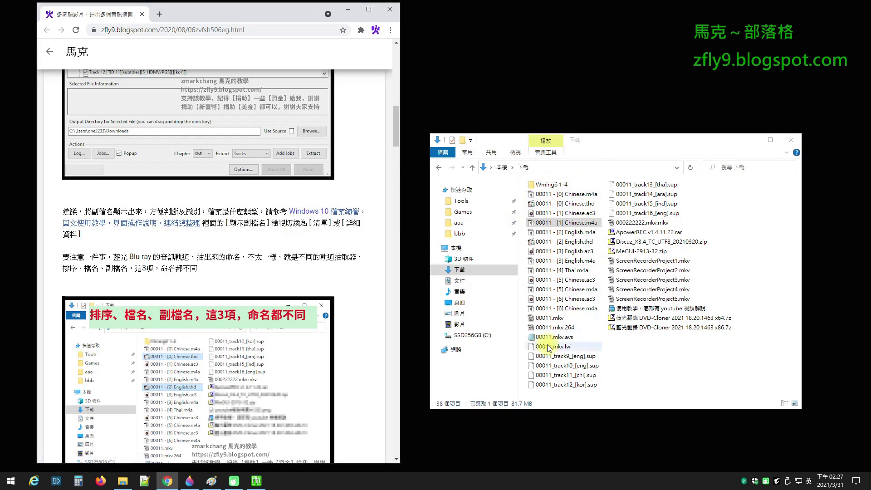
Apply the 清單 layout to the 下載 folder and highlight the word 清單 in the article's paragraph.
click(516, 153)
click(515, 153)
click(557, 166)
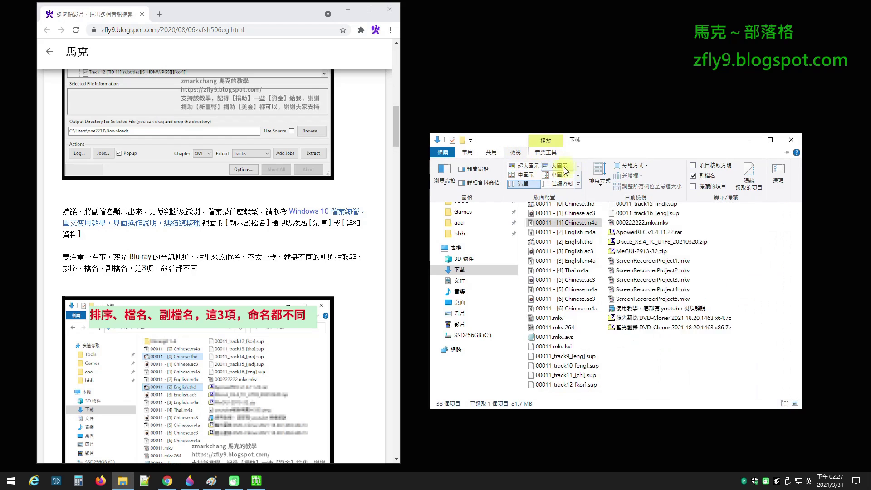
click(529, 183)
click(240, 229)
drag(230, 223, 328, 226)
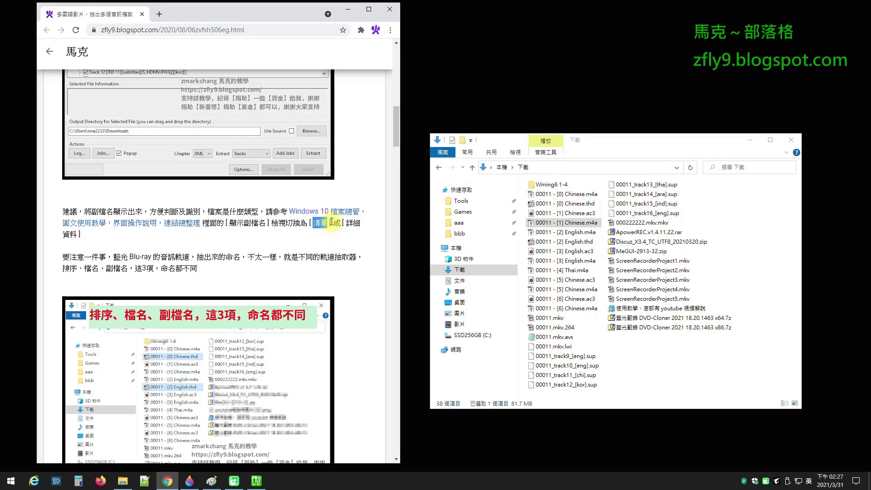
Go to the article's section C on 音訊 and point out the 00011 Chinese m4a, thd and ac3 tracks in the 下載 folder.
scroll(326, 218, down, 15)
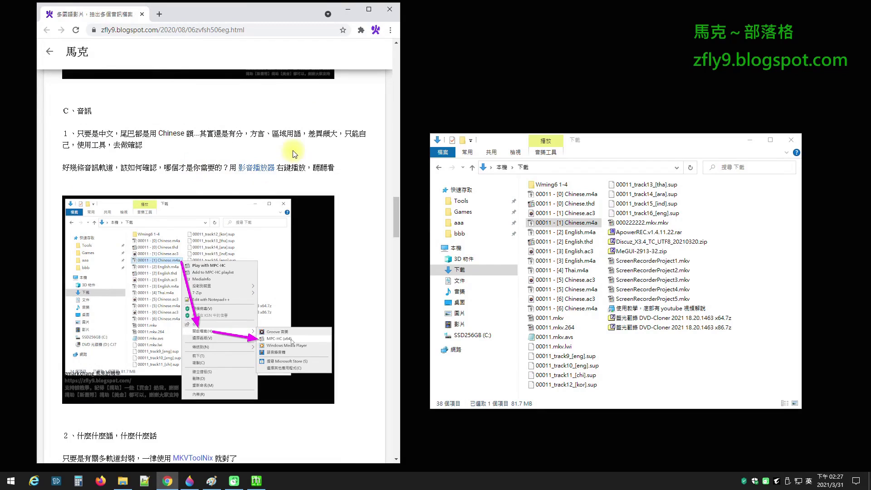
click(749, 141)
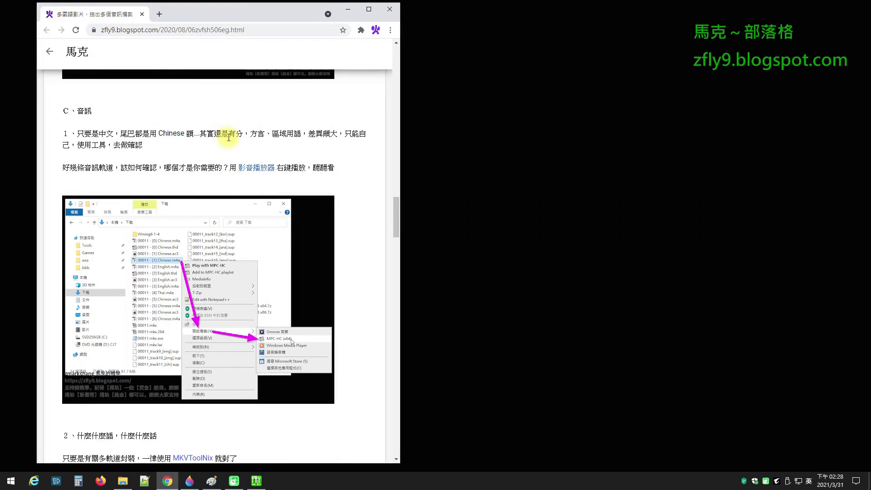
click(123, 480)
click(579, 194)
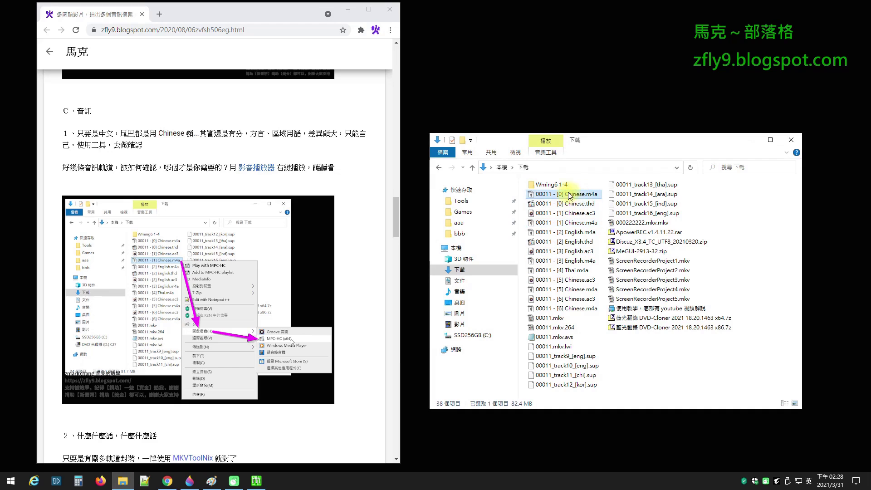
click(348, 10)
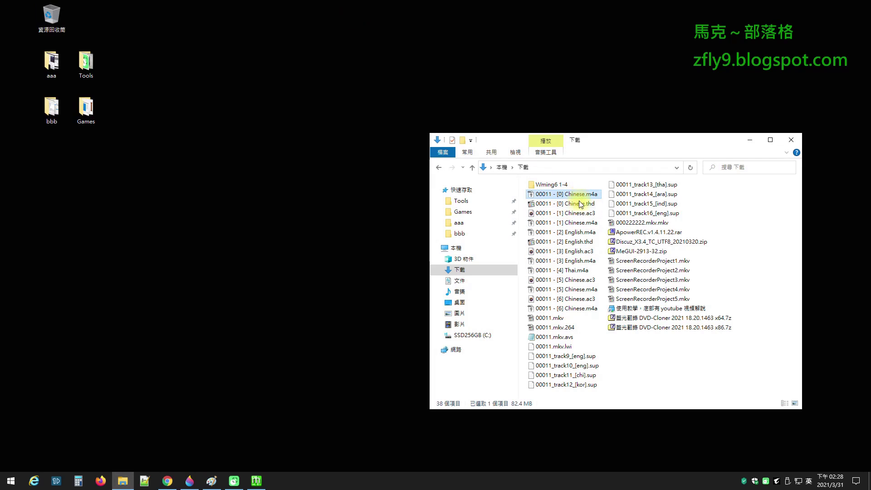
click(582, 207)
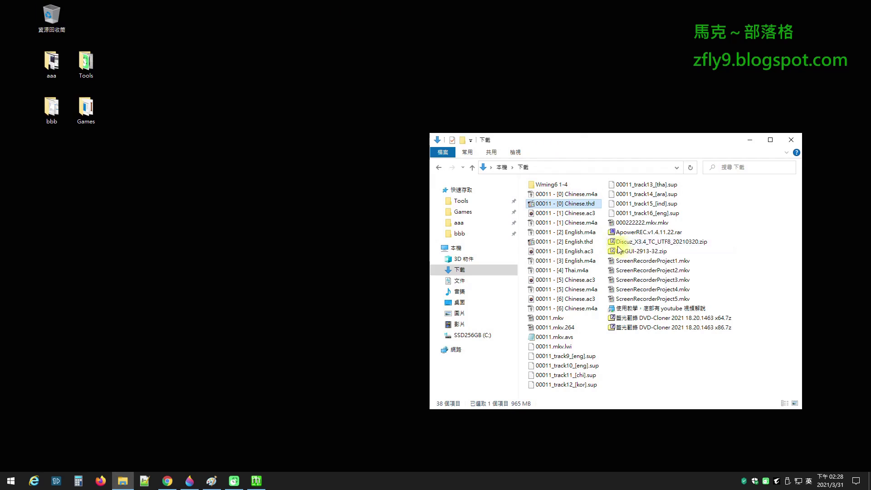
click(586, 215)
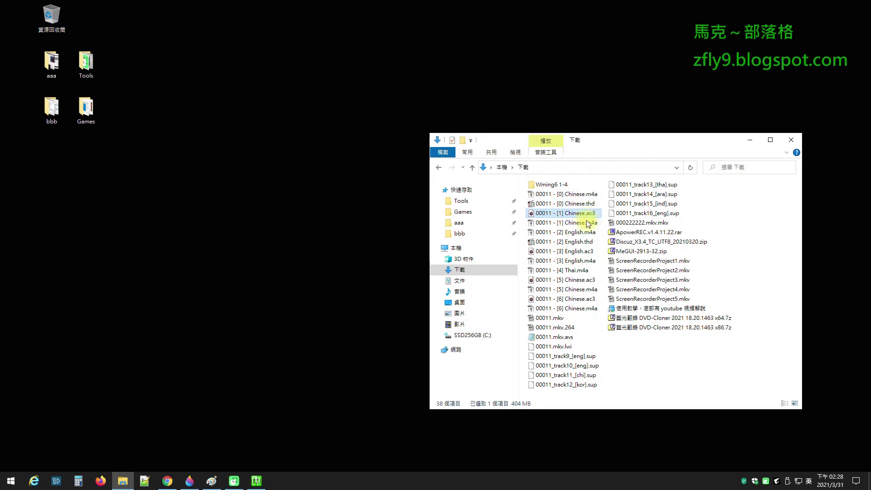
click(592, 299)
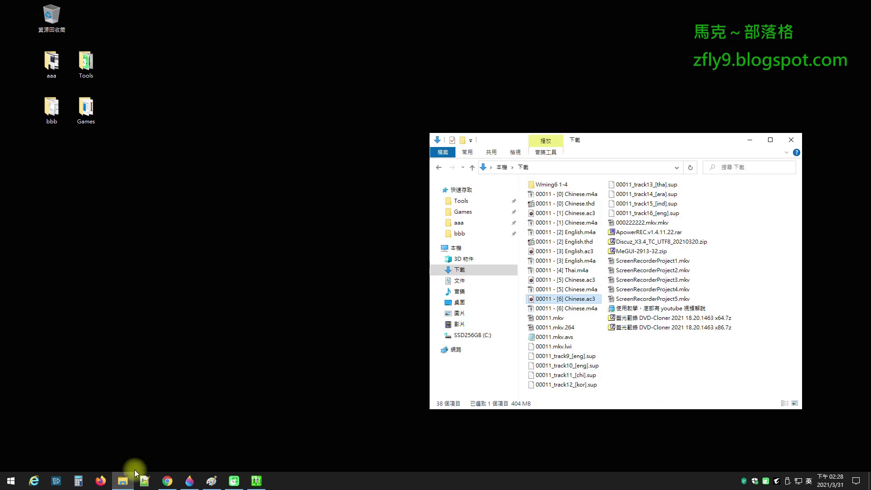
Highlight 方言 and 區域用語 in section C's first point, and select 00011 - [0] Chinese.thd in the 下載 folder.
click(168, 478)
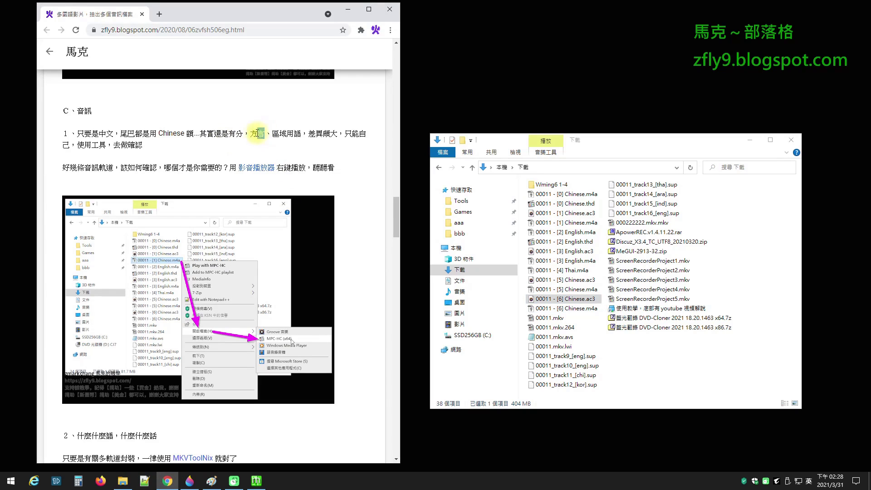
drag(308, 134, 275, 134)
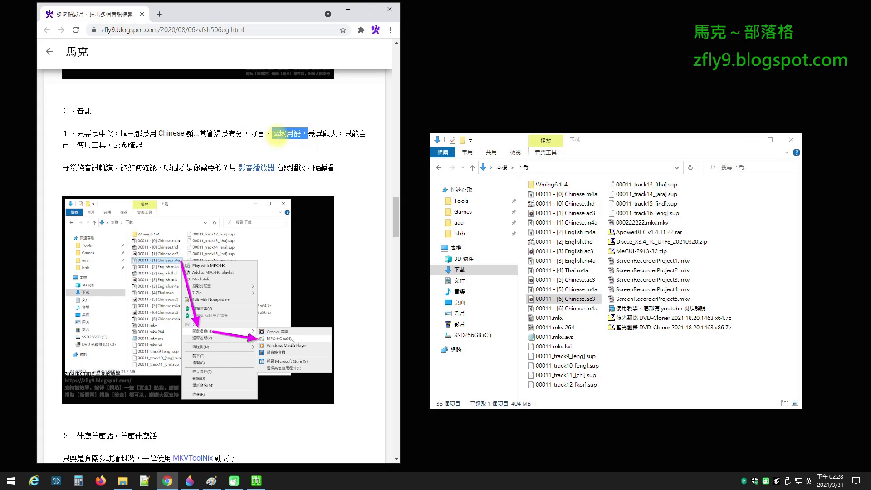
scroll(274, 152, up, 1)
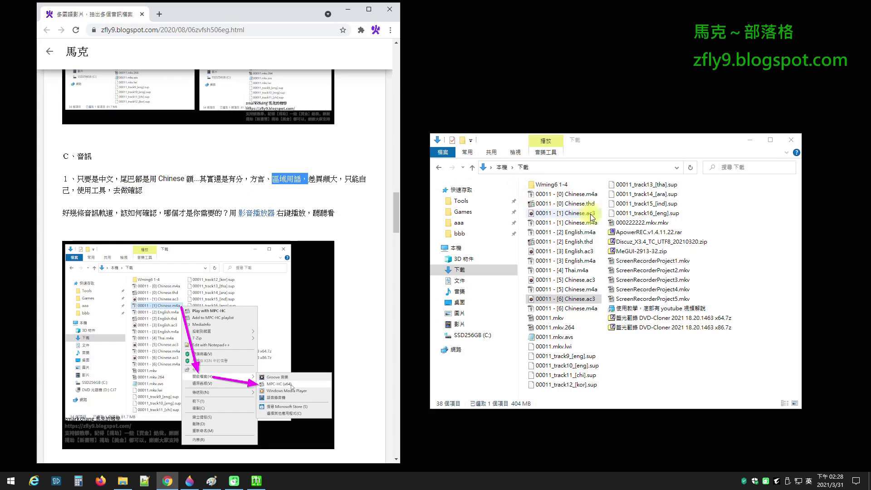
click(348, 9)
click(591, 207)
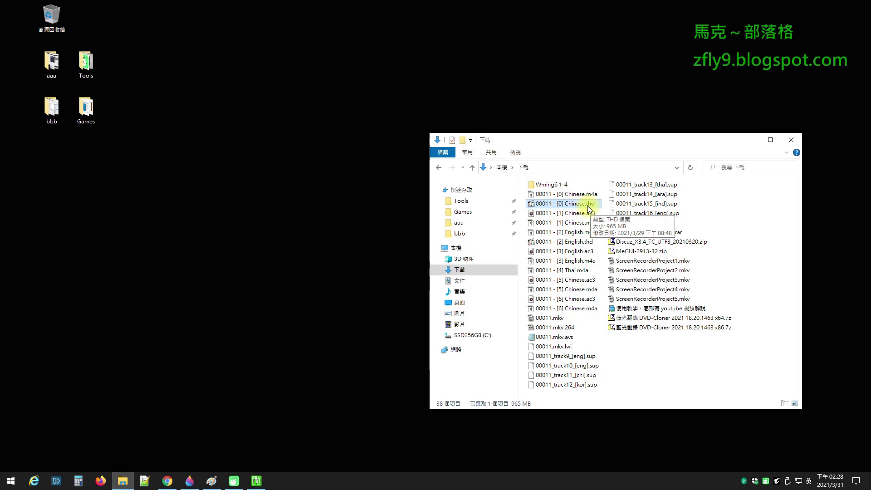
Highlight 確認 in section C's sentence on identifying audio tracks and look back over the section B 關聯 images.
mouse_move(161, 484)
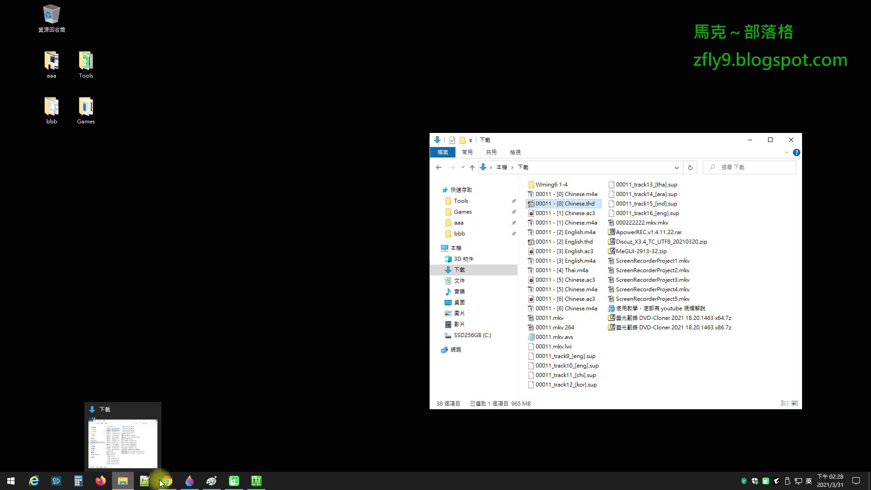
click(168, 482)
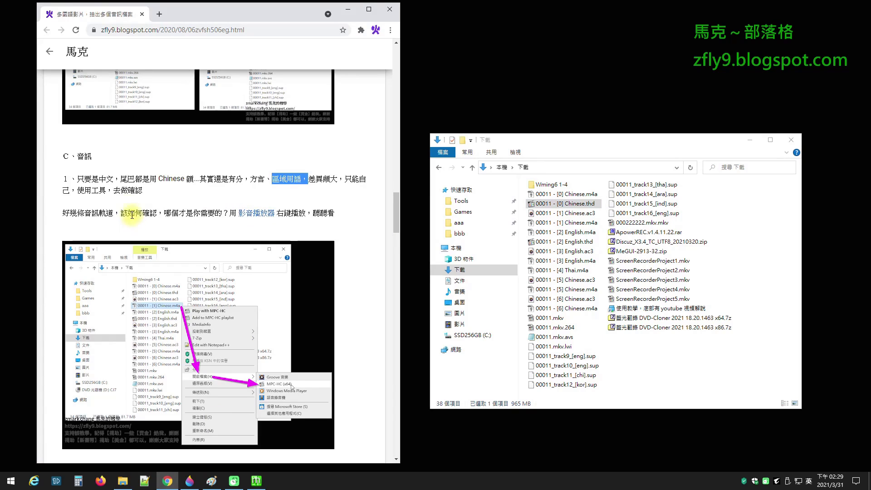
double_click(149, 213)
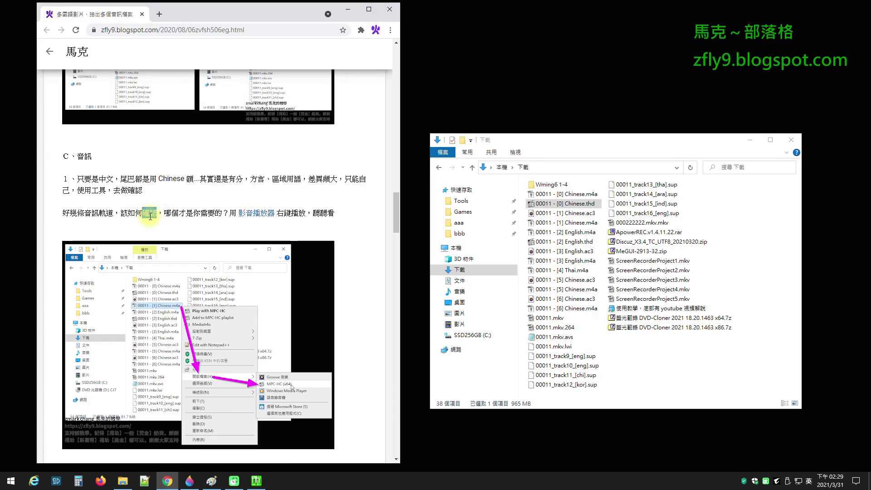
scroll(321, 197, down, 1)
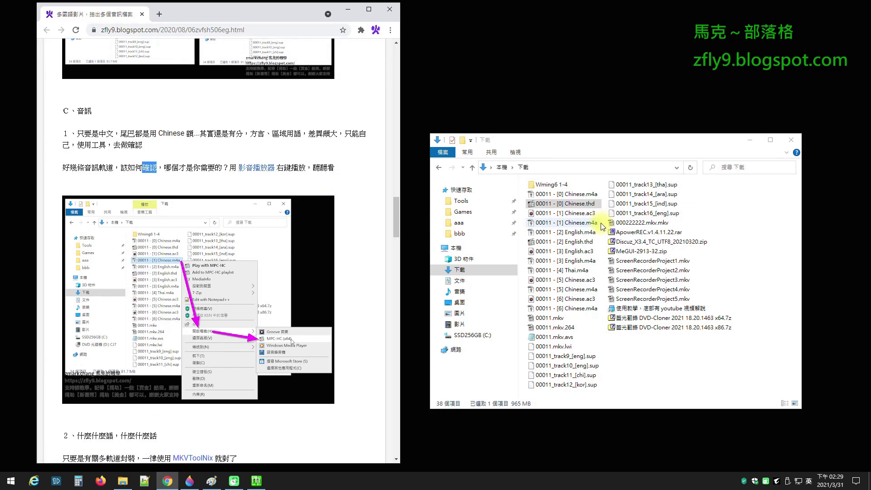
click(347, 9)
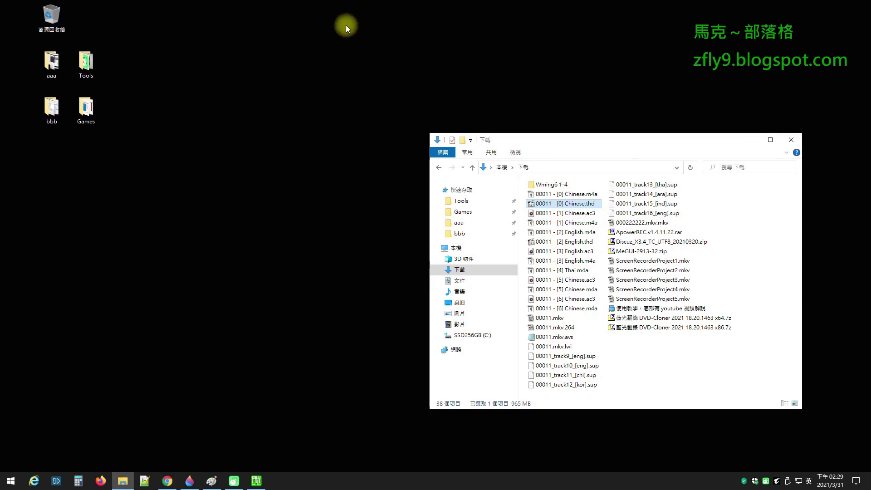
click(167, 481)
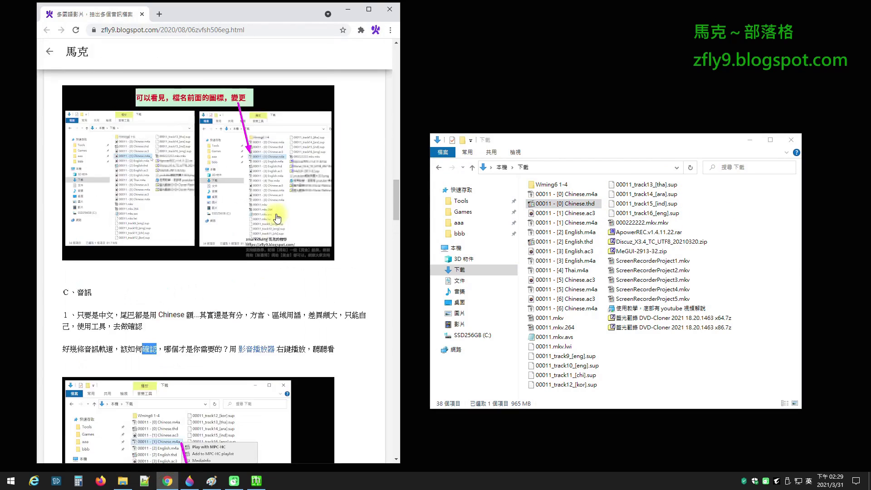
scroll(220, 351, up, 12)
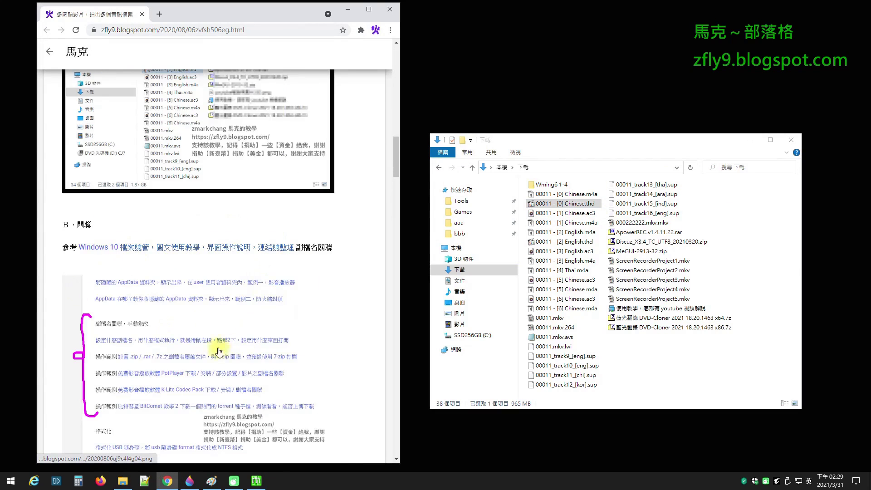
scroll(220, 352, down, 10)
Select 00011 - [1] Chinese.m4a in the 下載 folder and review the article's image of opening it with MPC-HC (x64).
click(347, 10)
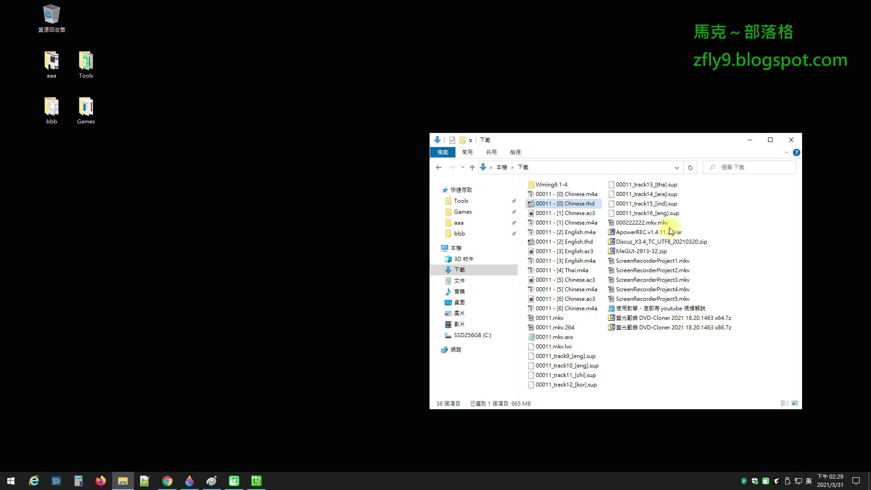
click(595, 224)
mouse_move(164, 487)
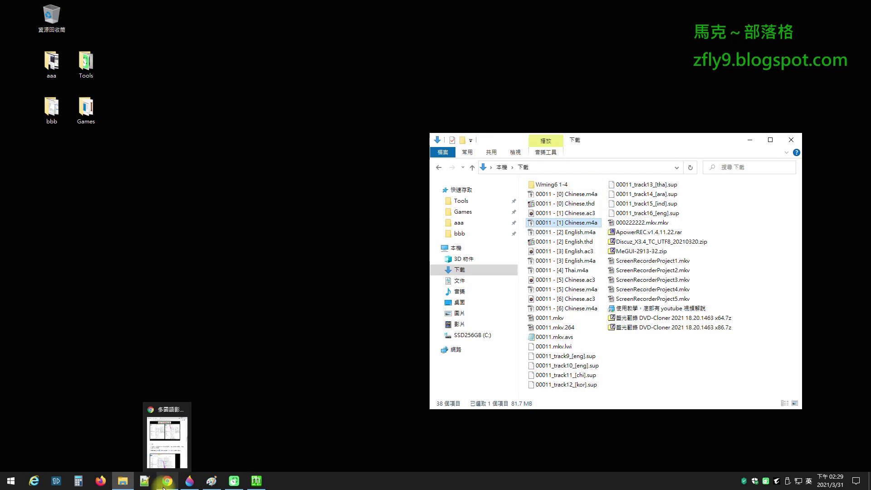
click(122, 480)
click(168, 481)
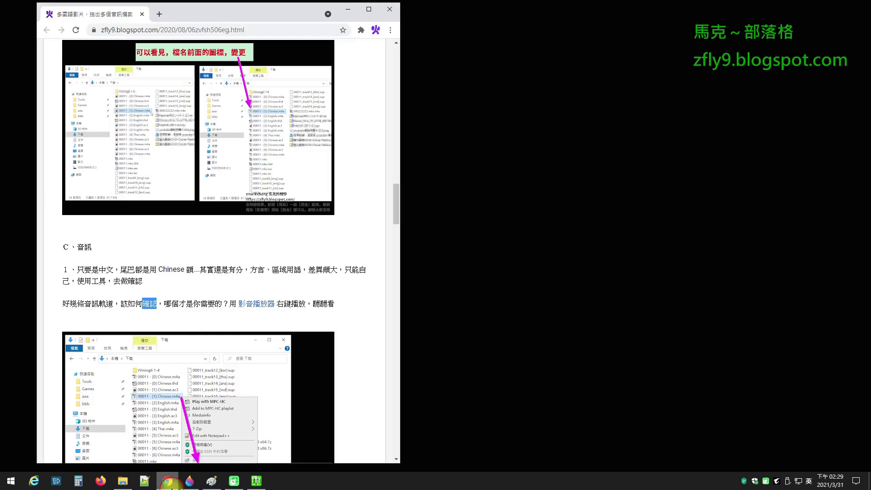
scroll(366, 229, down, 4)
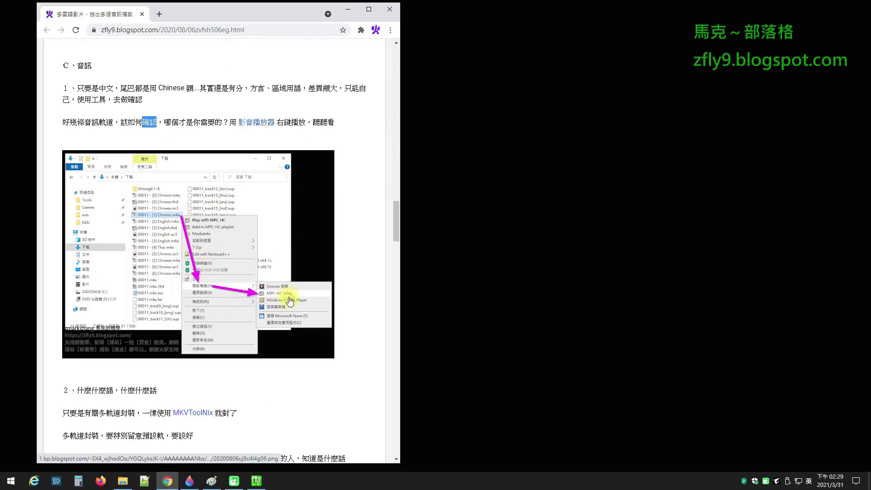
Examine the programs offered for opening 00011 - [1] Chinese.m4a, without choosing one, and leave the file selected under its existing name.
click(347, 9)
click(125, 481)
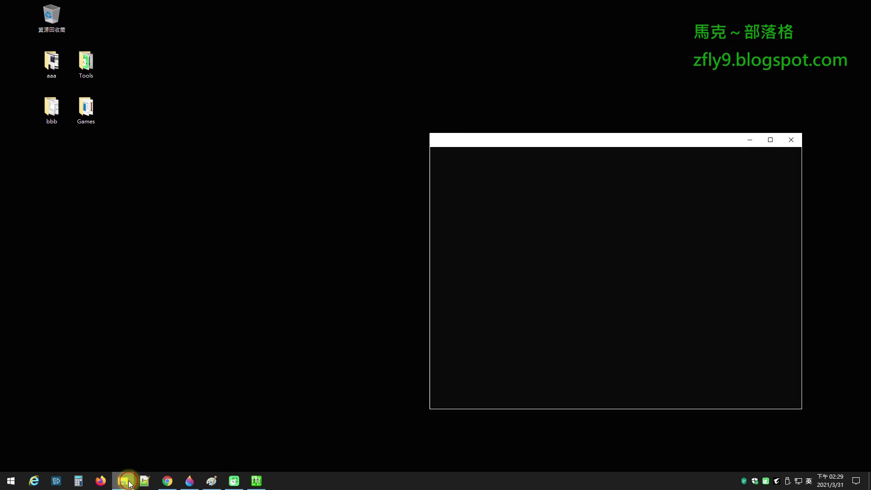
right_click(586, 223)
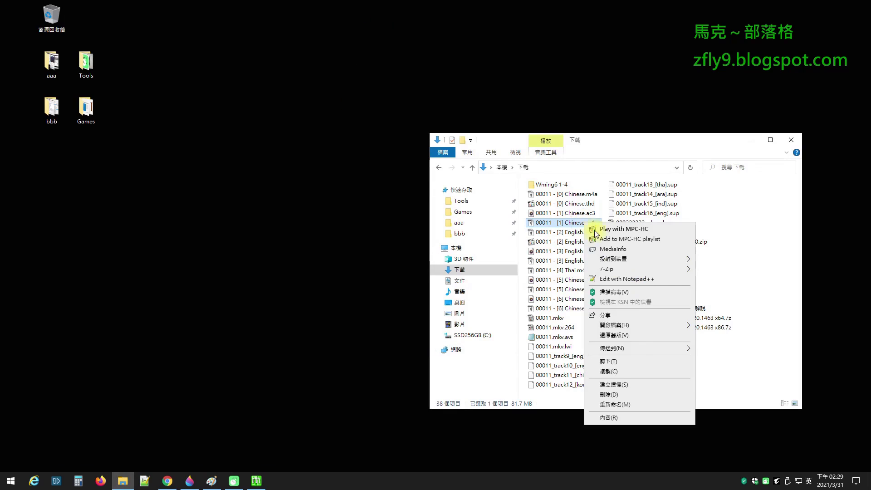
mouse_move(672, 328)
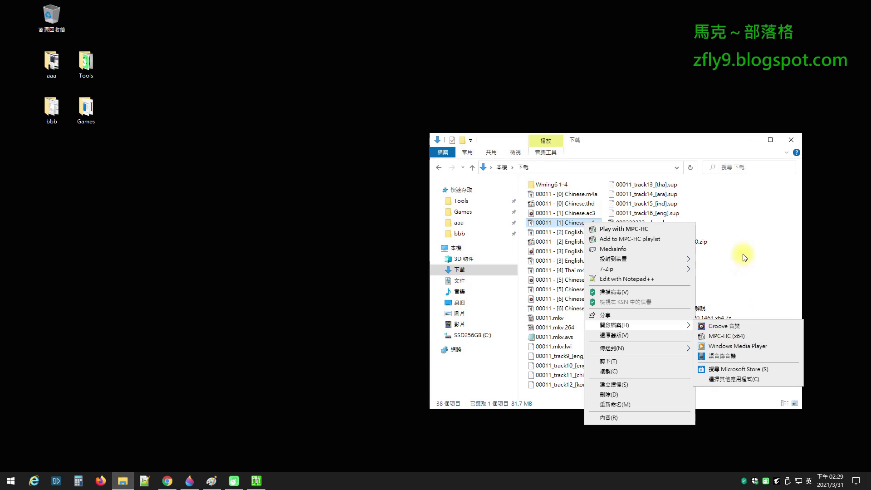
click(562, 225)
click(563, 225)
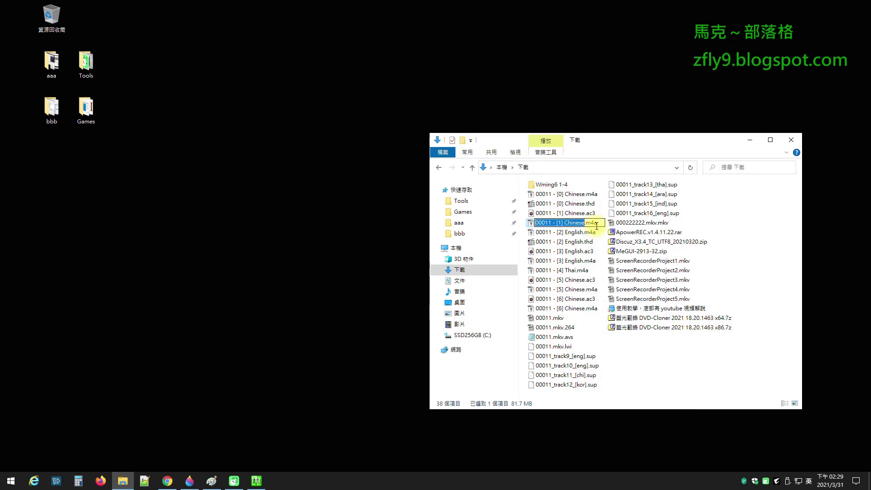
click(531, 224)
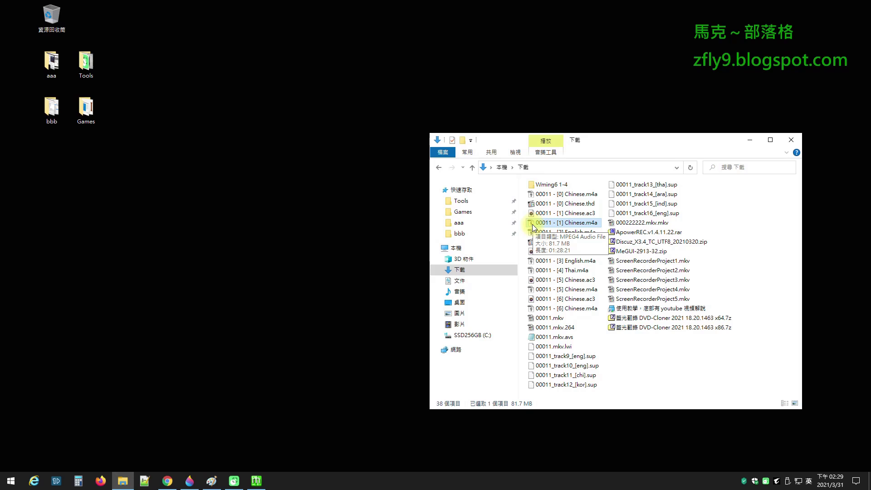
Switch to MeGUI and minimize the 下載 folder window.
click(256, 480)
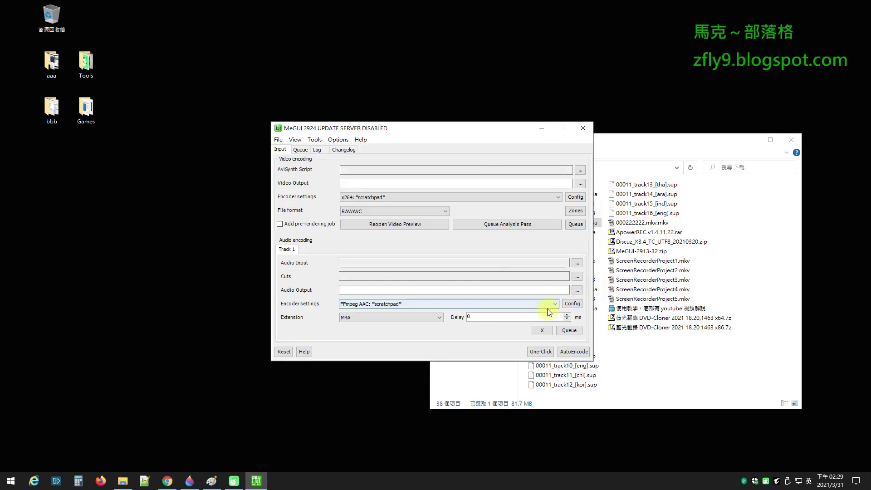
click(748, 140)
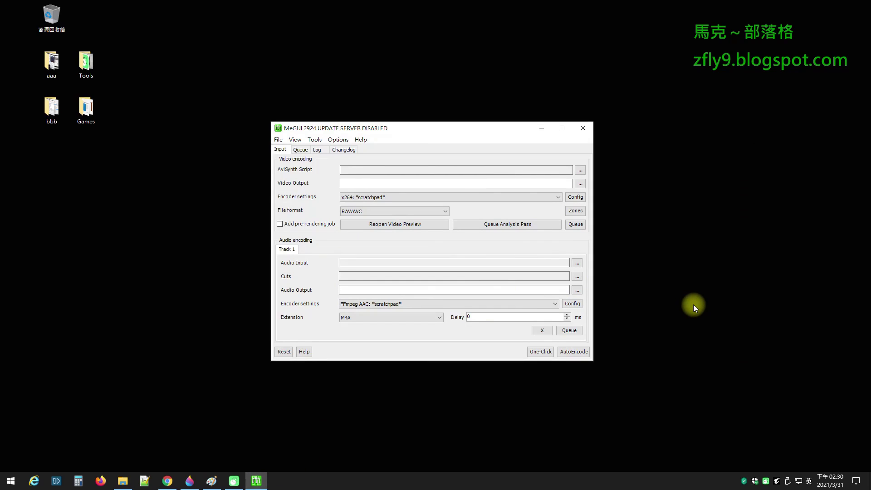
Minimize MeGUI, return to the 下載 folder, and play 00011 - [0] Chinese.m4a with MPC-HC (x64) in a player window clear of the folder.
click(541, 128)
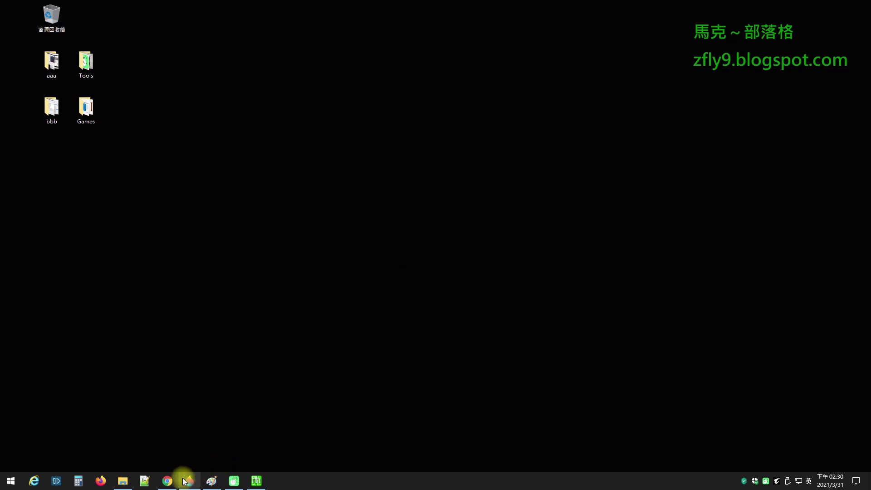
click(122, 479)
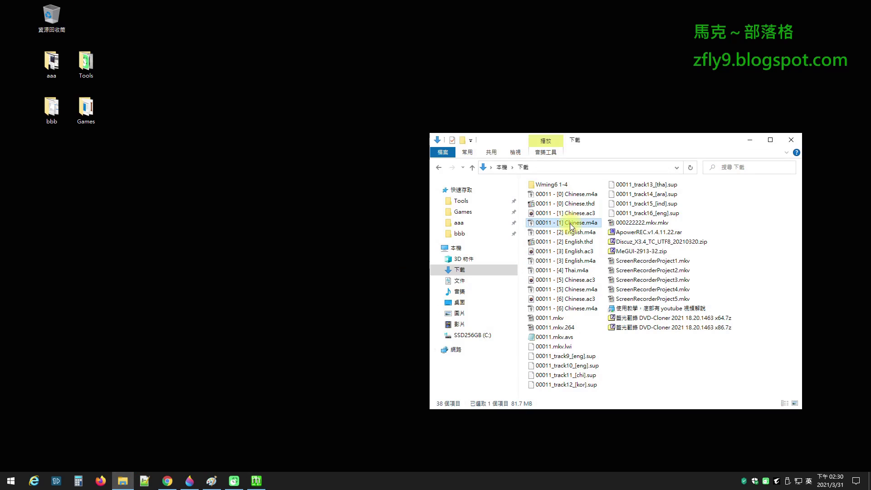
click(570, 194)
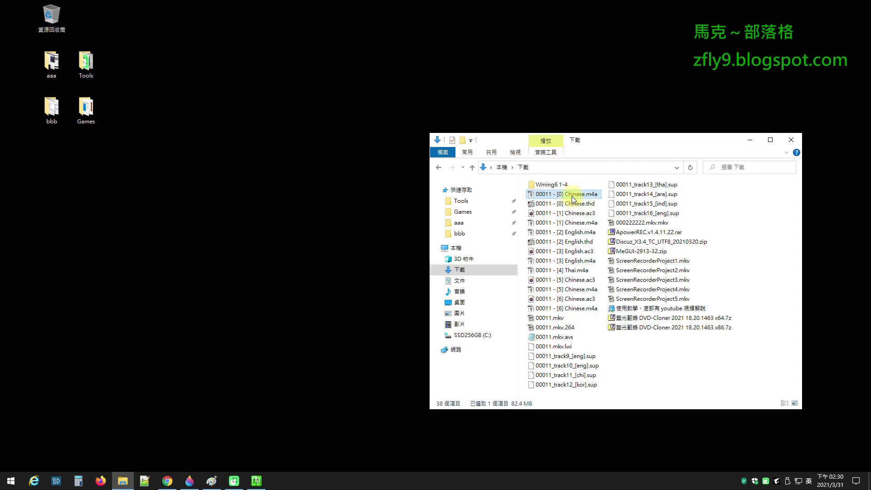
double_click(572, 197)
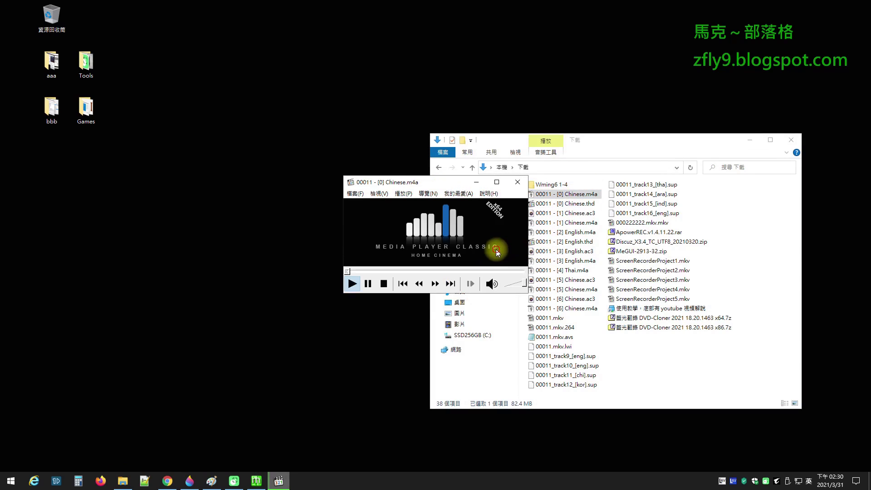
click(517, 182)
right_click(566, 195)
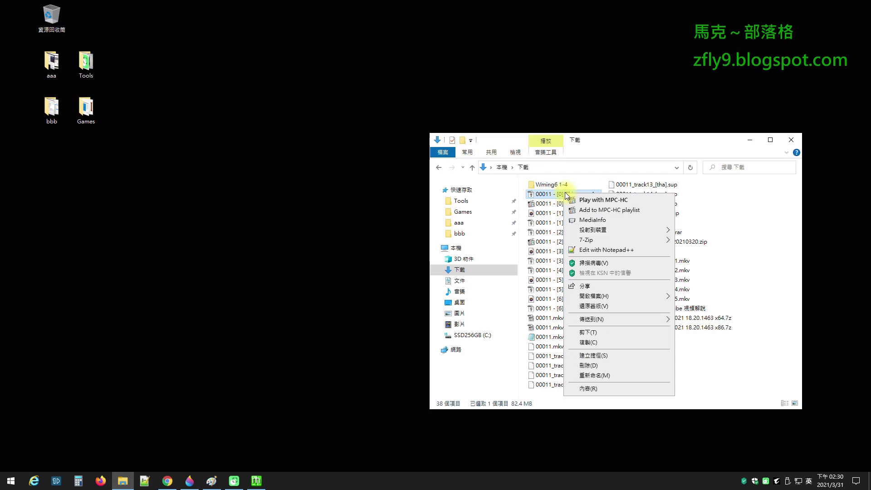
mouse_move(621, 295)
click(705, 304)
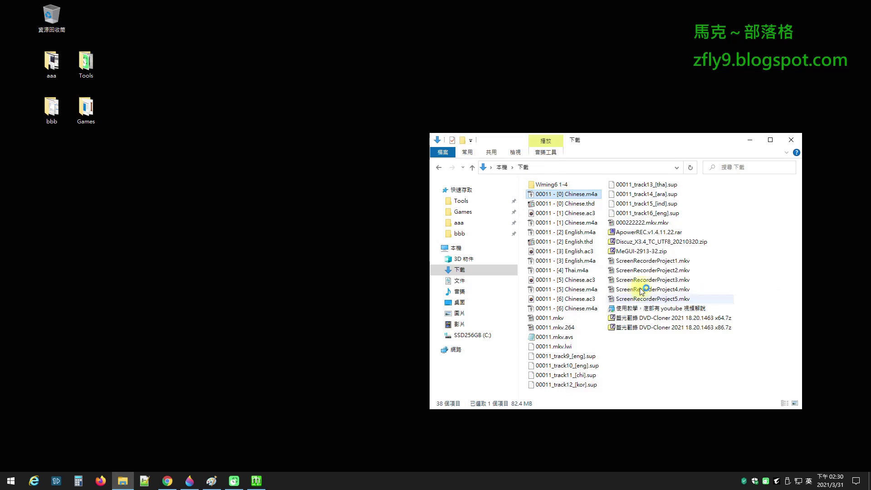
drag(427, 182, 270, 204)
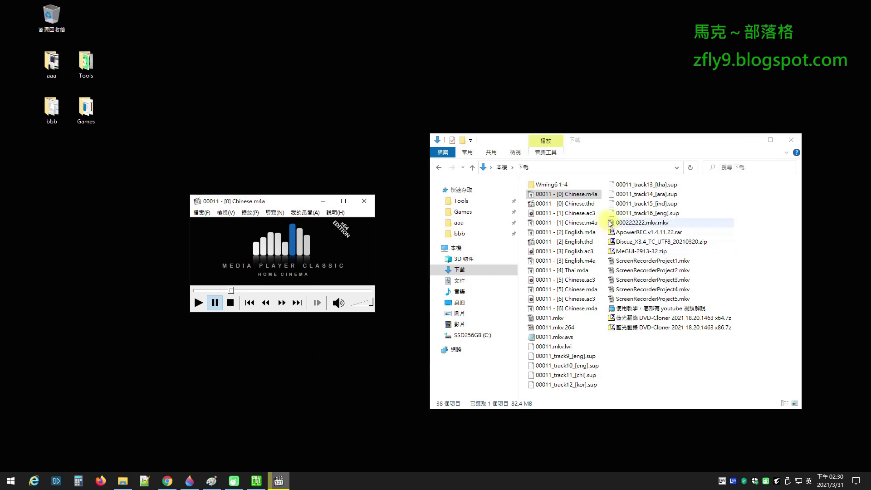
Play 00011 - [1] Chinese.m4a from the 下載 folder with MPC-HC (x64) and pause it partway through.
right_click(593, 223)
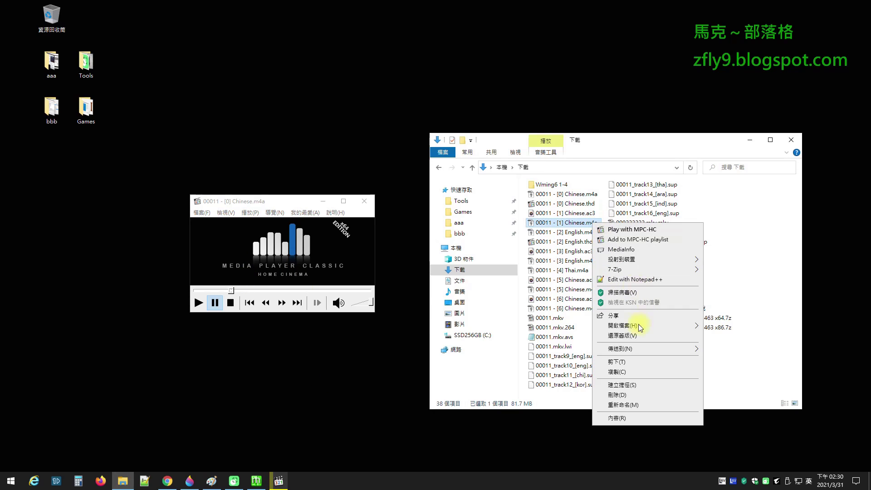
mouse_move(635, 330)
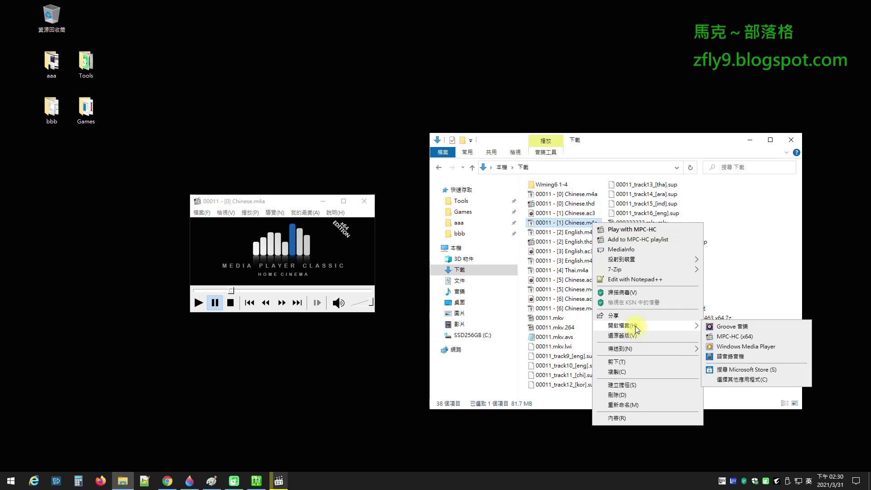
click(734, 338)
click(220, 306)
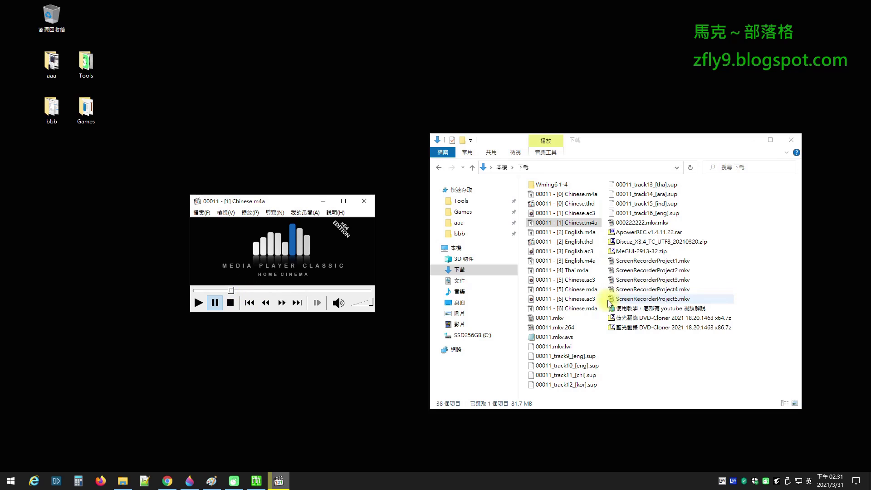
Play 00011 - [5] Chinese.m4a with MPC-HC (x64), skipping ahead about a fifth of the track.
click(588, 292)
right_click(588, 295)
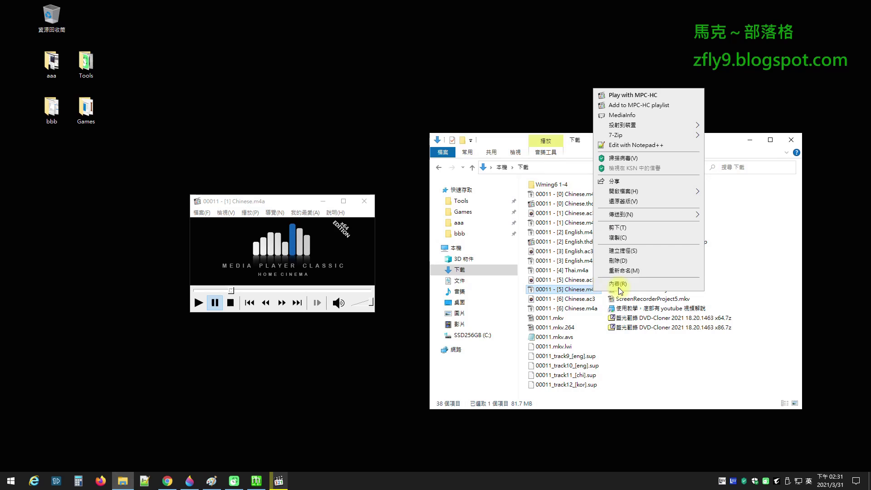
mouse_move(639, 192)
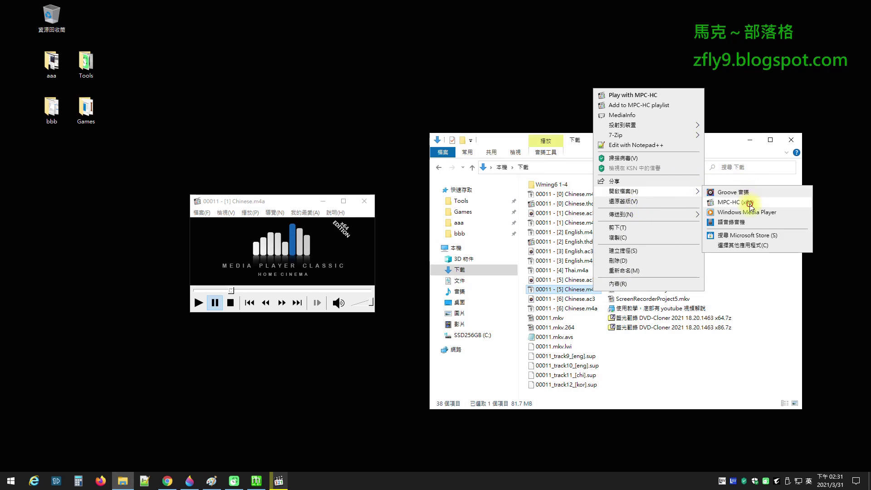
click(748, 205)
click(330, 253)
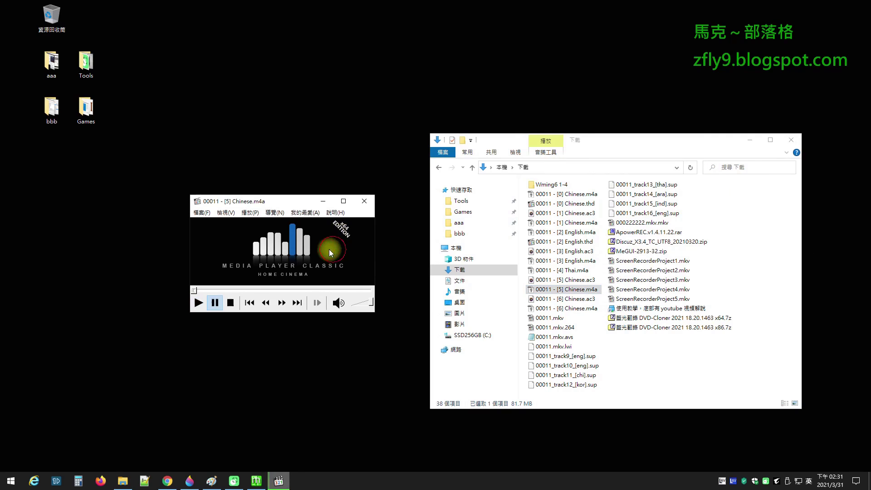
click(231, 292)
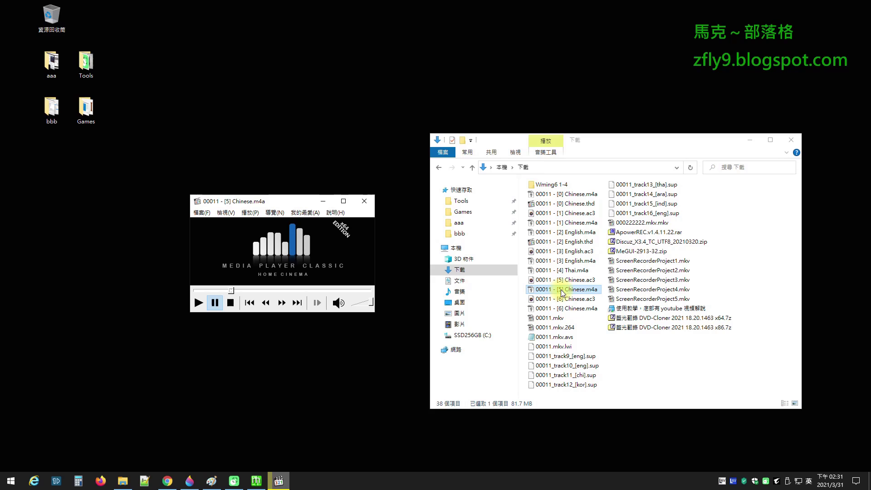
Compare the [0], [1] and [5] Chinese.m4a files by selecting each in the folder, and close the media player.
click(562, 195)
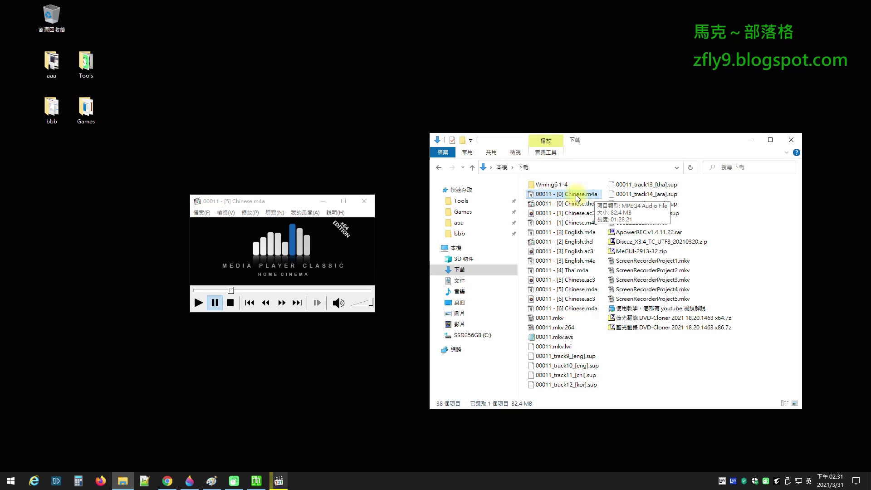
click(575, 225)
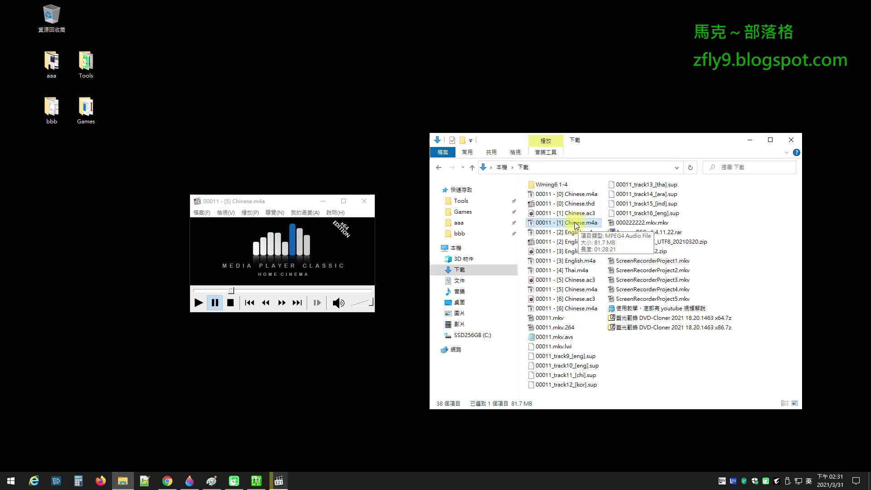
click(562, 195)
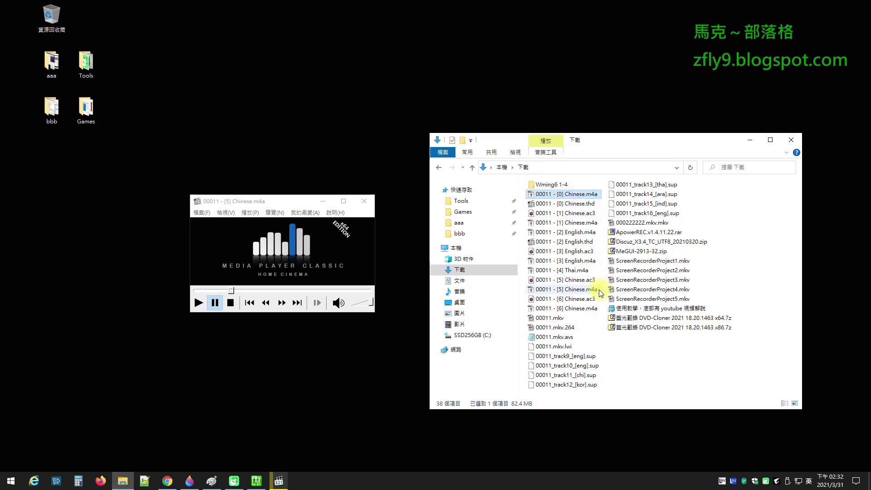
click(573, 289)
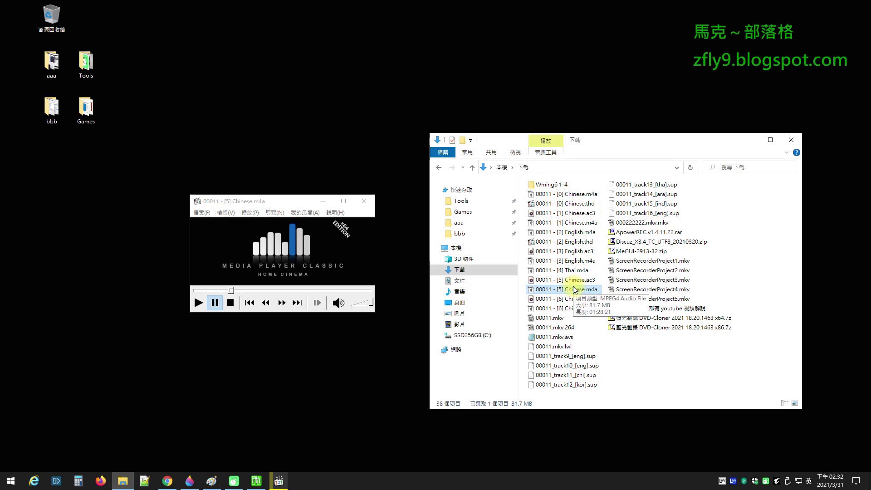
click(364, 200)
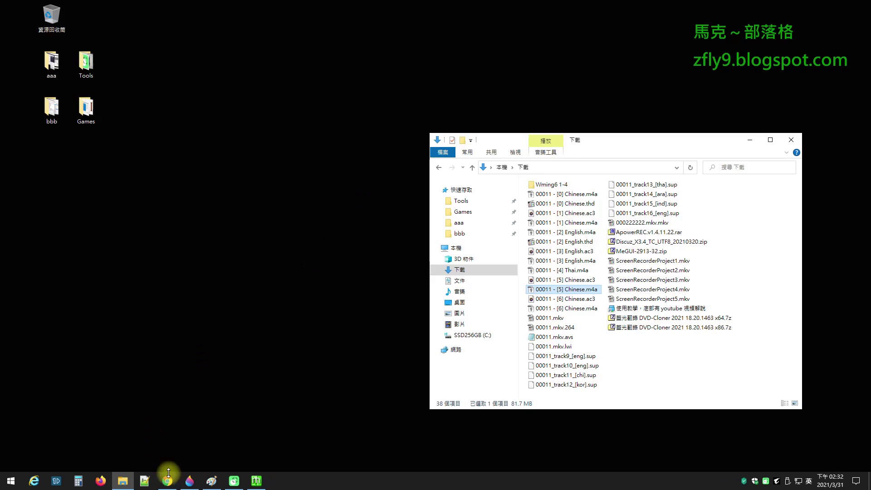
Switch to the blog article in Chrome, highlight section C's item 1 and its words 區域用語, and minimize the browser.
click(167, 481)
drag(64, 87, 142, 100)
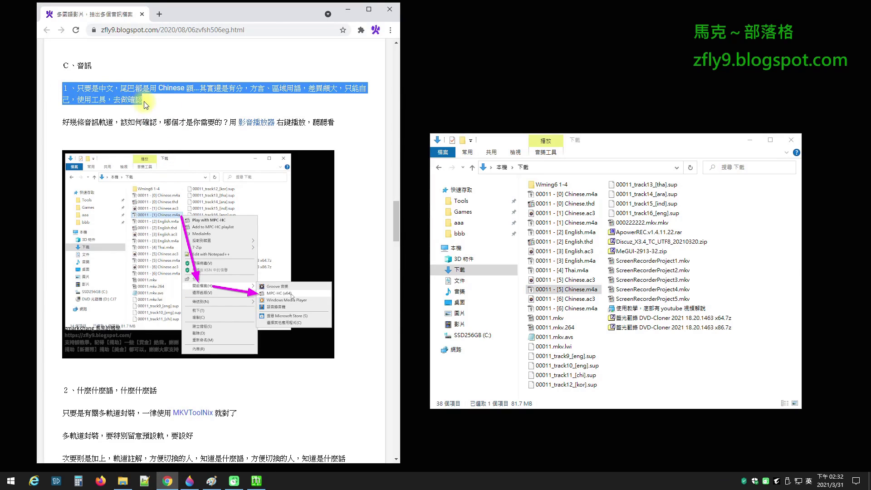
drag(251, 88, 302, 88)
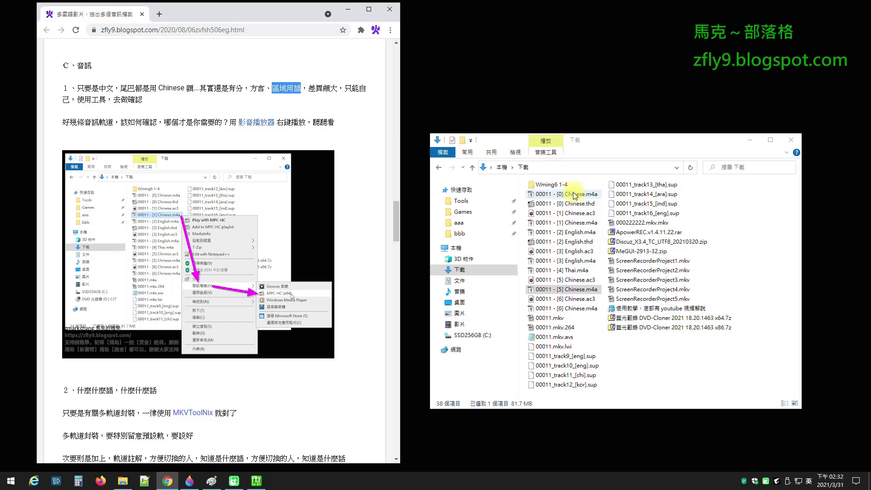
click(346, 8)
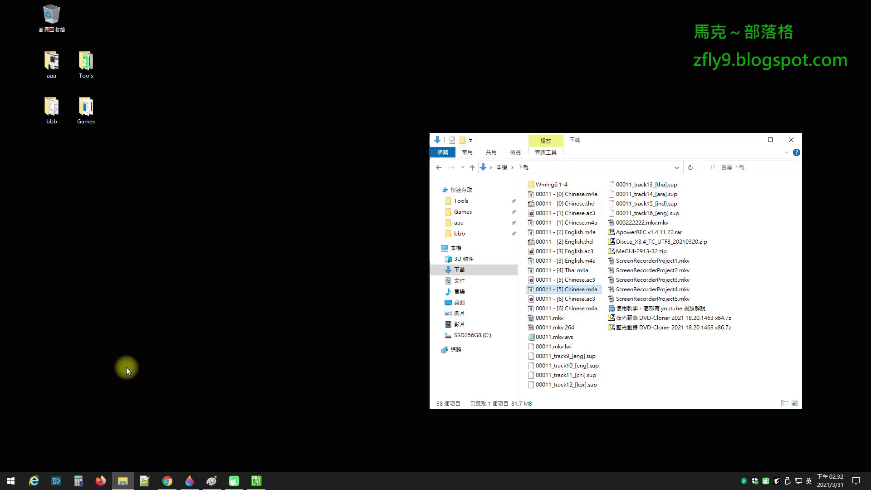
Bring the blog article back up and highlight 確認 at the end of section C's item 1.
click(163, 483)
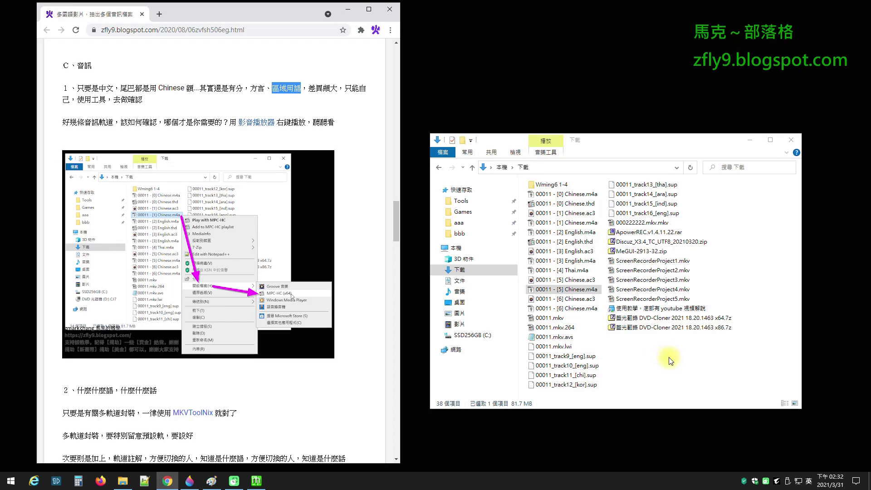
click(135, 94)
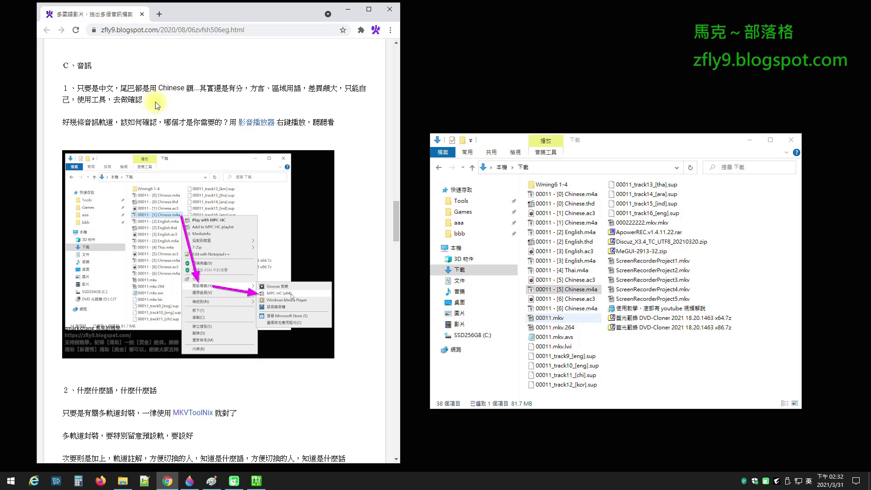
drag(143, 99, 135, 101)
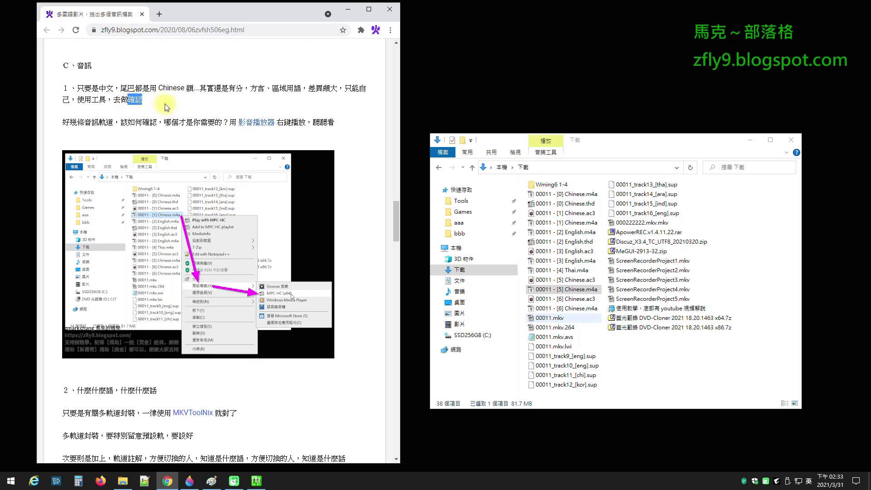
Go to section C's item 2, 什麼什麼語，什麼什麼話, highlight its heading and all its paragraphs, and clear the highlight.
scroll(218, 114, down, 6)
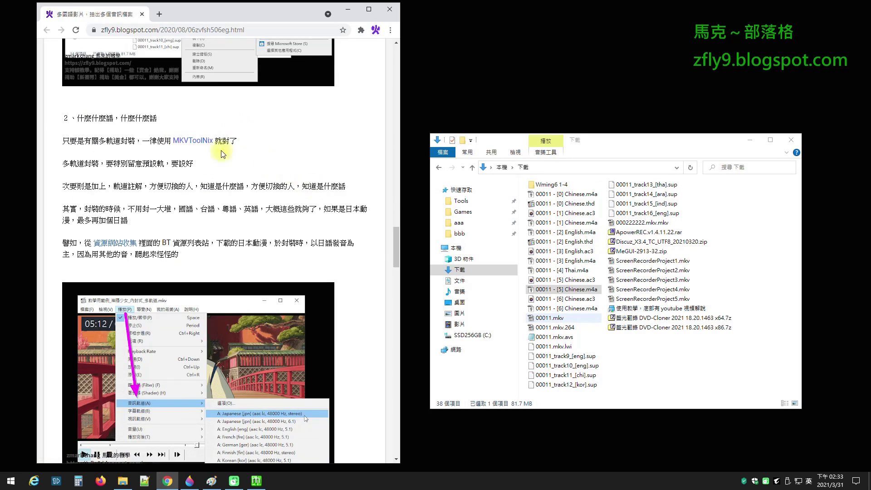
drag(55, 118, 188, 116)
click(259, 222)
drag(62, 118, 190, 266)
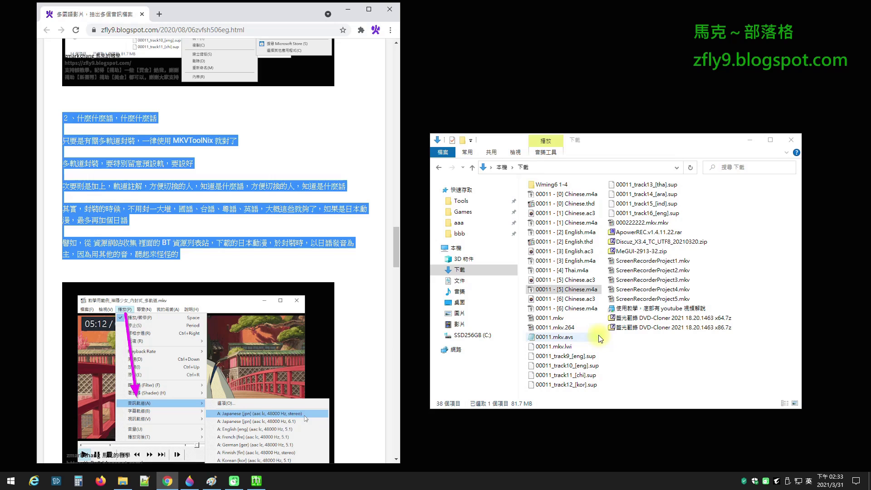
click(143, 221)
drag(179, 255, 63, 117)
click(152, 179)
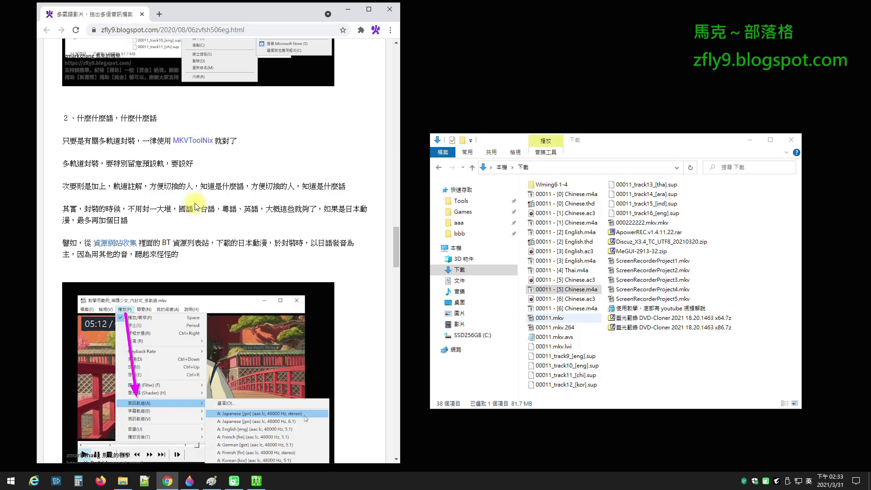
Highlight 預設軌 and 軌道註解 in item 2 and review the article's image of the player's audio track list.
click(197, 142)
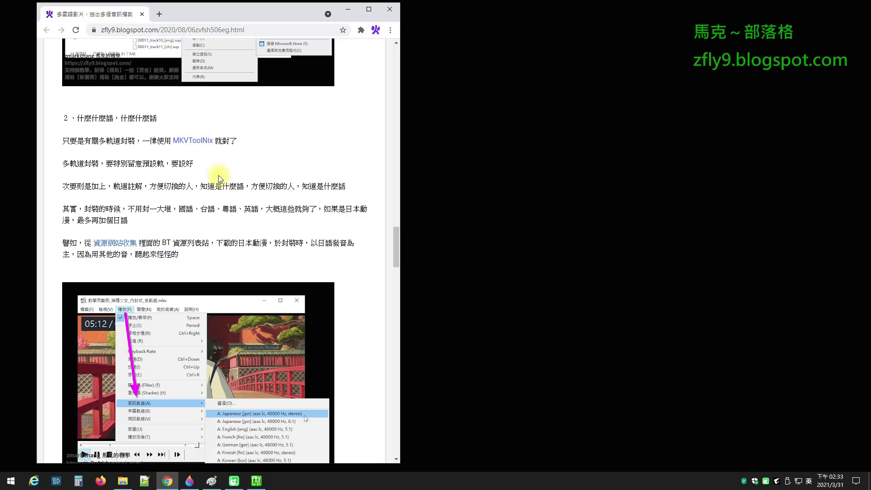
scroll(271, 182, down, 1)
drag(164, 119, 143, 118)
scroll(234, 192, up, 1)
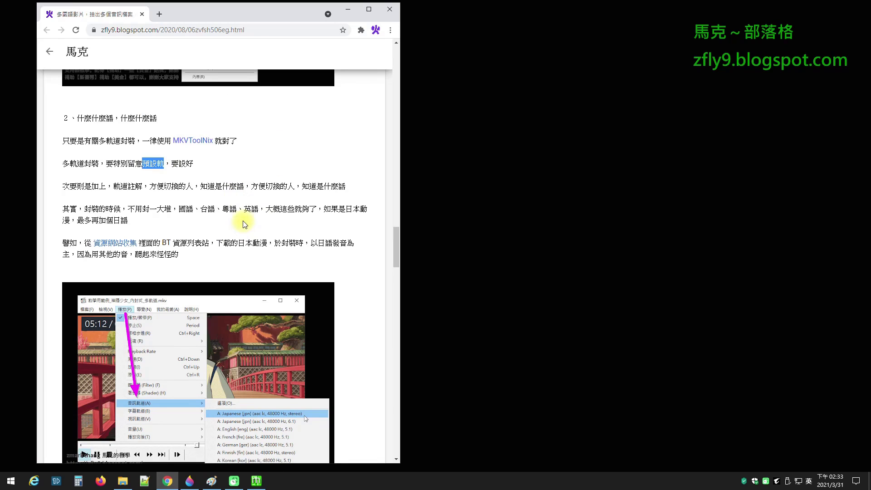
drag(142, 186, 113, 186)
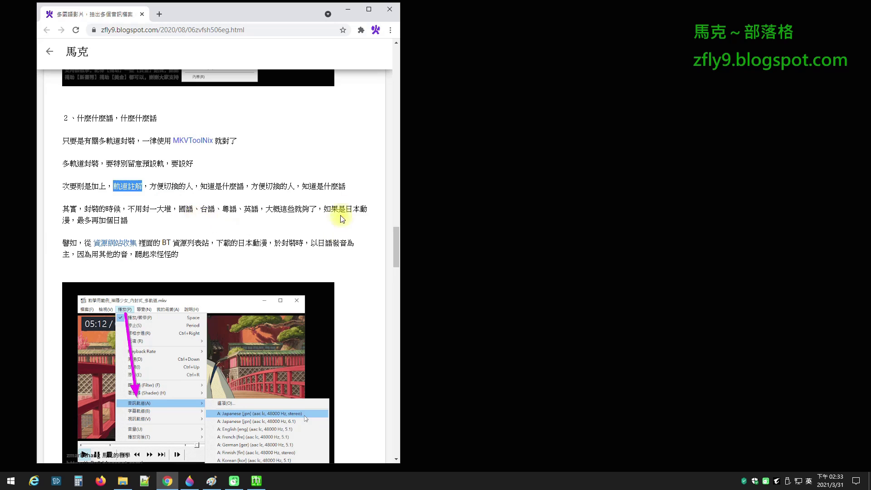
scroll(204, 217, down, 4)
scroll(258, 217, up, 3)
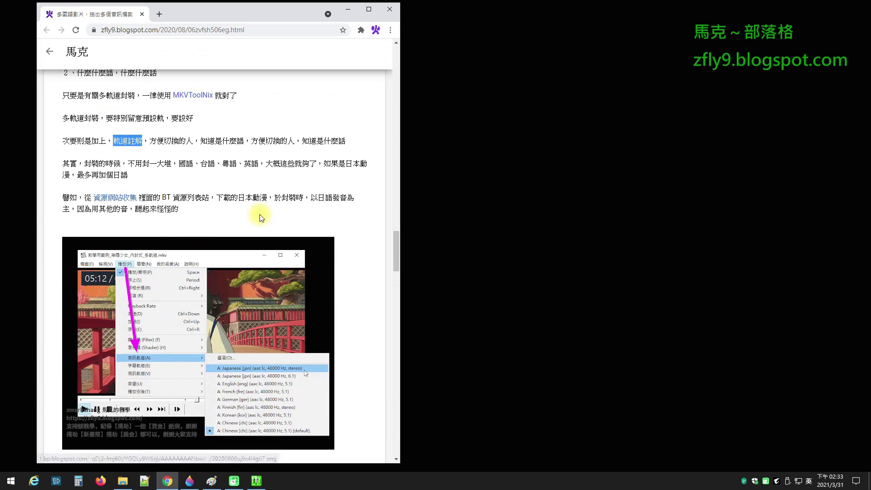
Switch to File Explorer and open 教學用範例_神隱少女_內封式_多軌道.mkv from the 影片 folder in the media player.
click(123, 481)
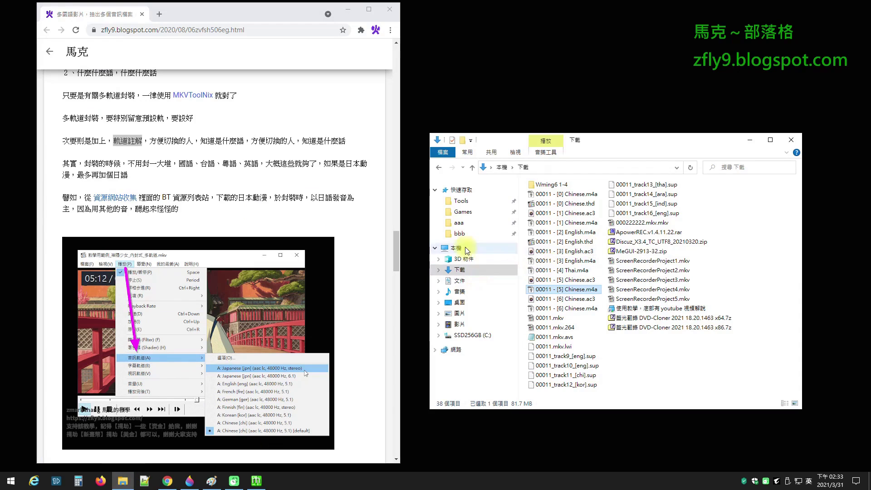
click(459, 324)
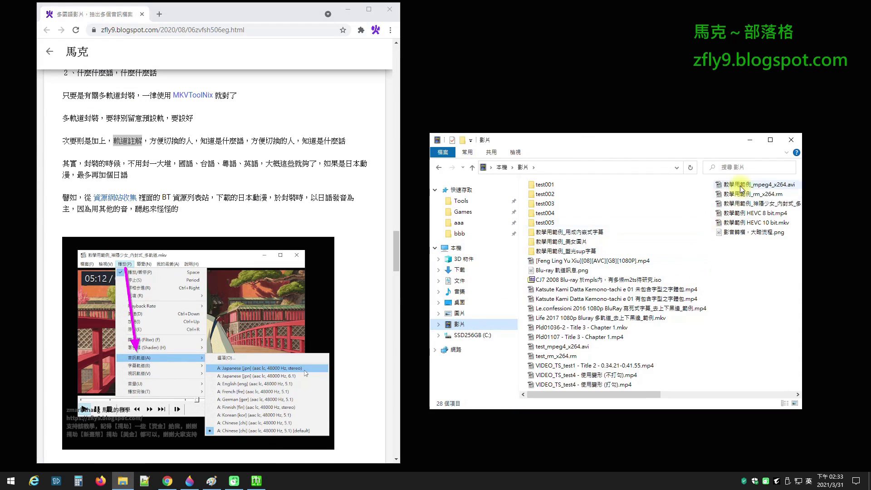
double_click(771, 203)
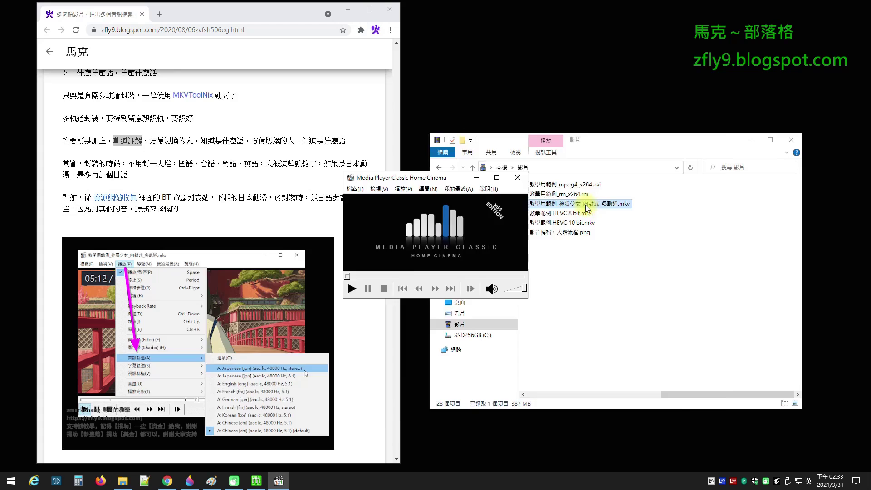
Bring the playing video to the front, view its list of audio tracks, and close the player and the File Explorer window.
click(579, 206)
click(348, 9)
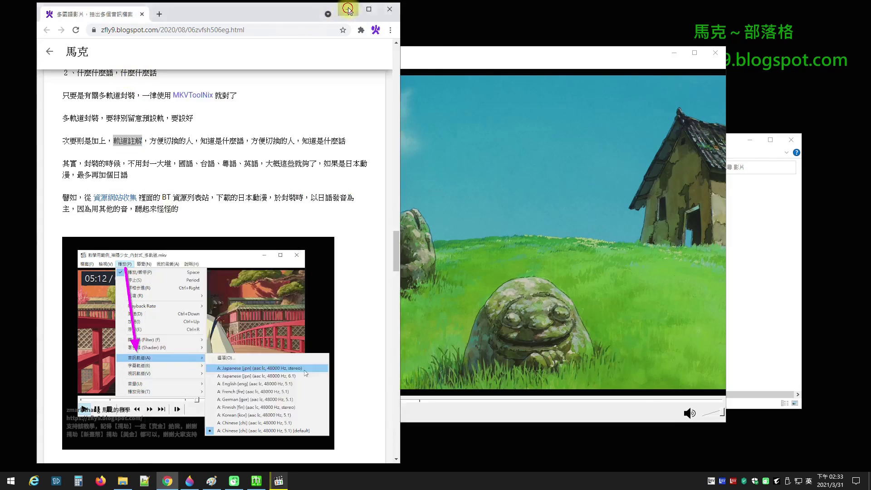
click(205, 64)
mouse_move(256, 192)
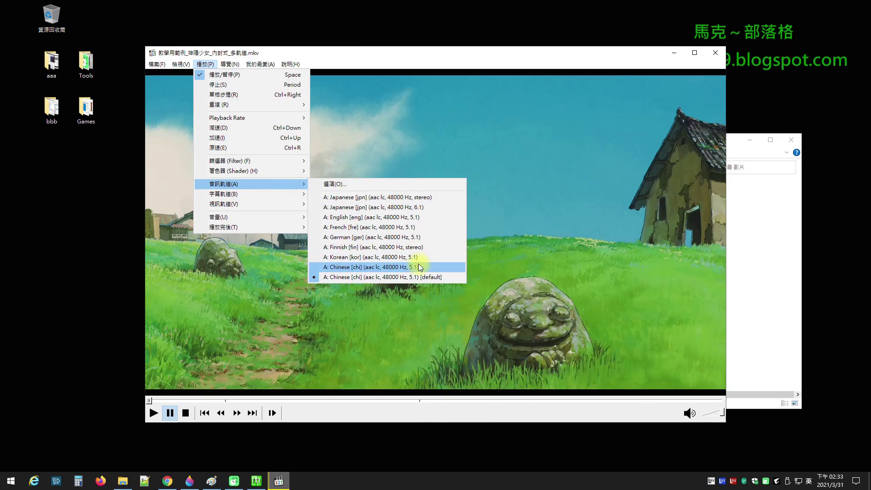
click(715, 53)
click(715, 53)
click(743, 141)
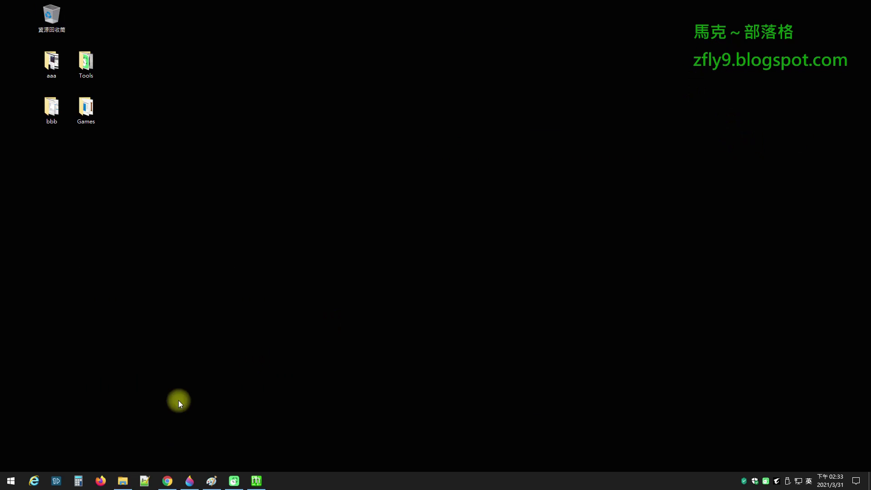
Return to the blog article and highlight 國語、台語、粵語、英語 and 日語 in item 2's paragraph on which languages to mux.
click(167, 480)
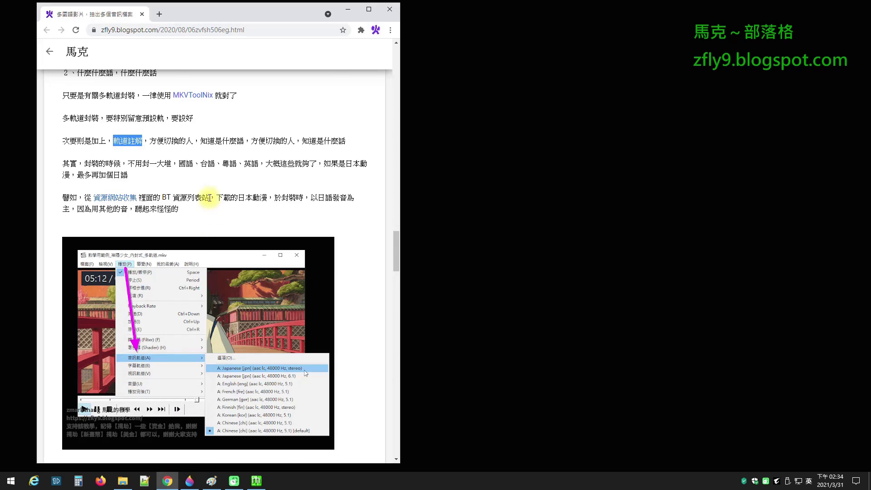
scroll(264, 193, up, 1)
drag(258, 209, 176, 210)
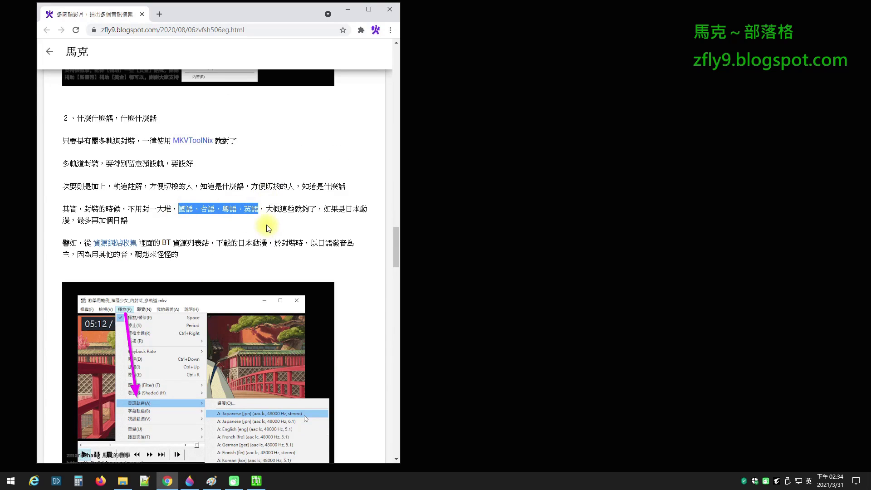
drag(129, 220, 113, 220)
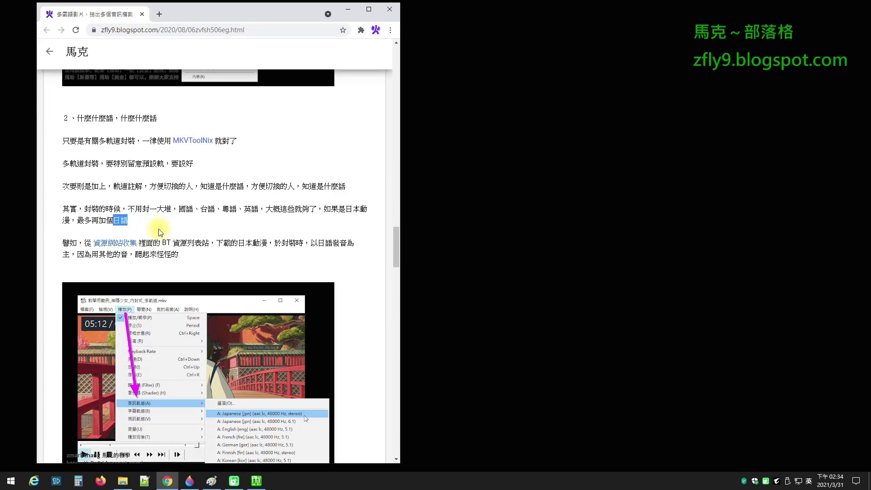
scroll(206, 238, down, 1)
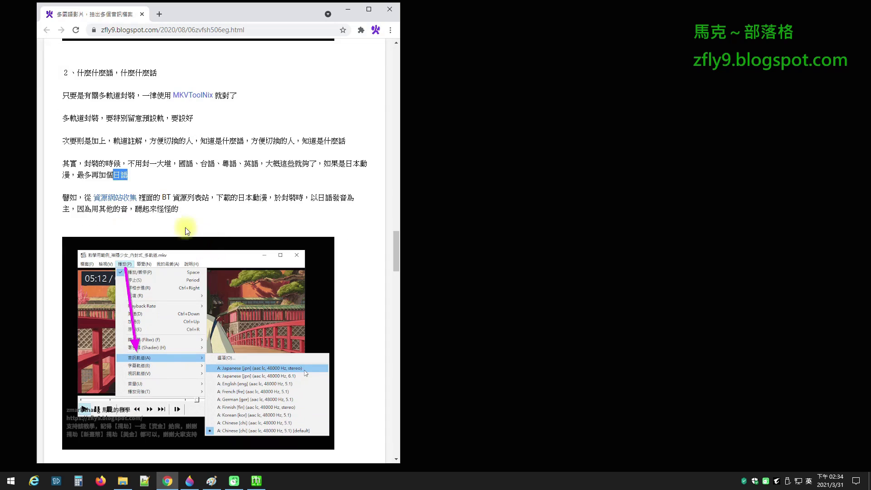
Highlight 日本動漫, 日語發音 and 聽起來怪怪的 in turn in item 2's example paragraph, and clear the highlight.
click(113, 200)
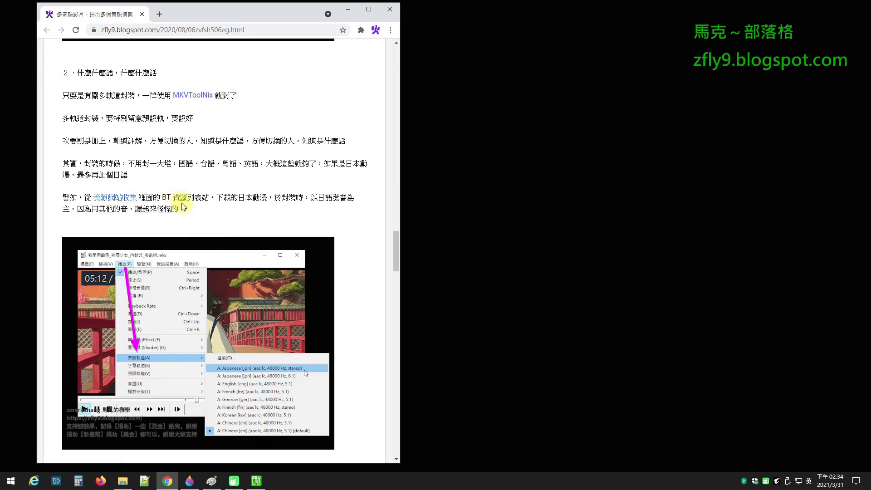
double_click(248, 198)
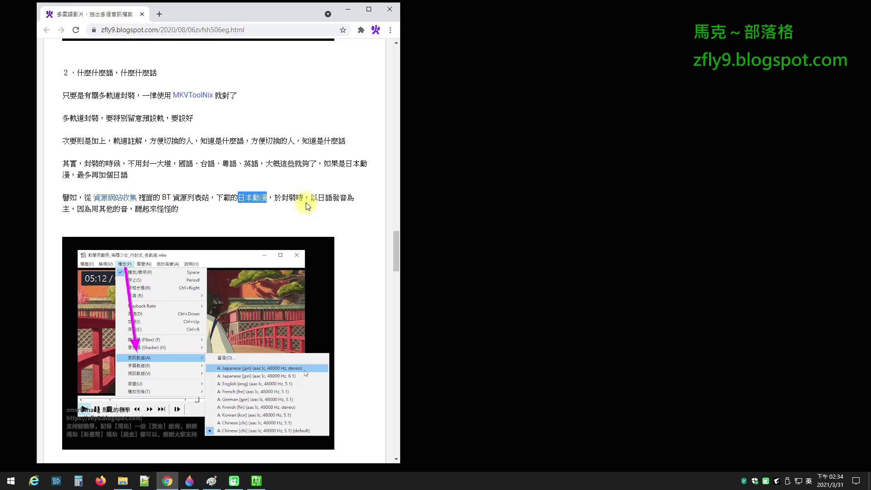
double_click(331, 198)
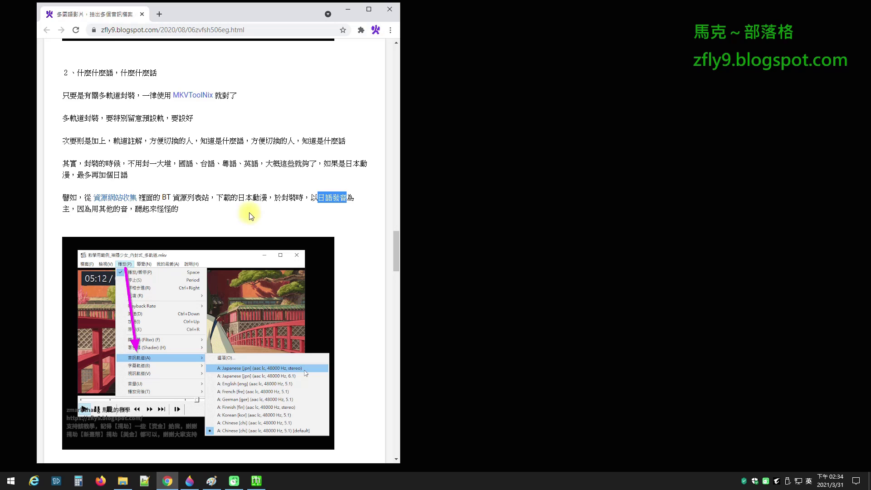
drag(181, 210, 135, 210)
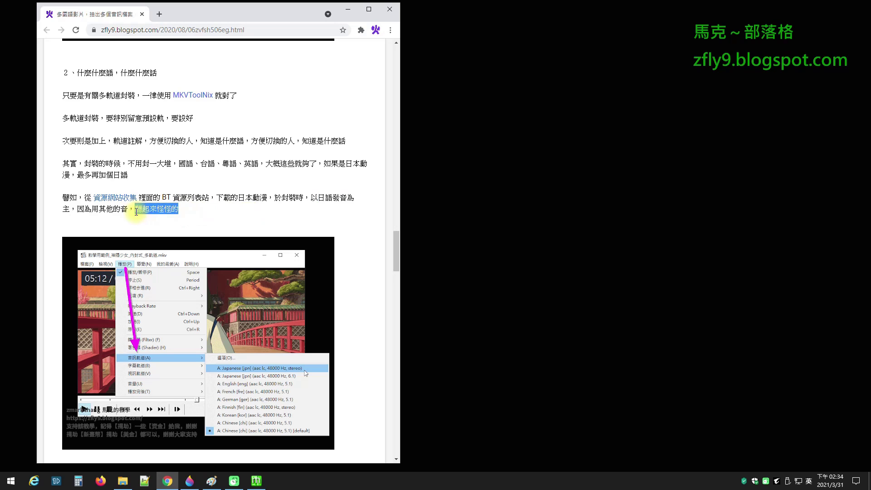
drag(268, 197, 241, 198)
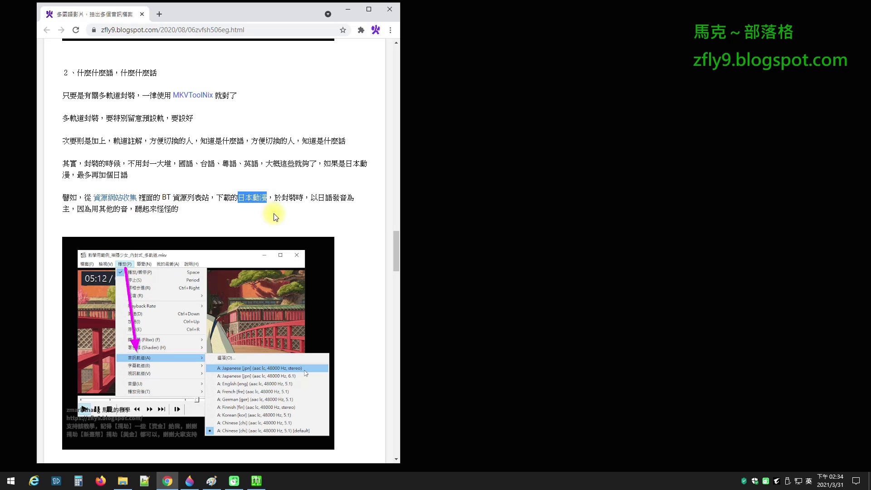
drag(268, 198, 259, 198)
click(236, 223)
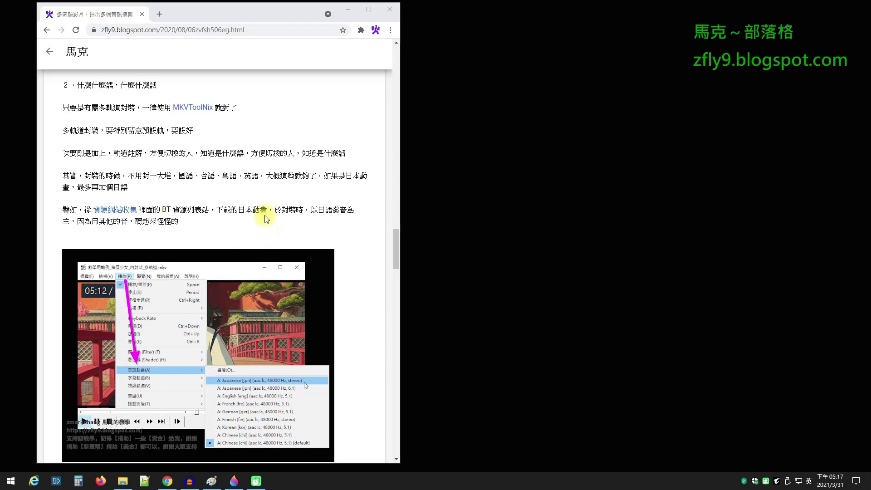
Highlight 日本動畫, 日語 and BT 資源列表站 in the reworded example paragraph of item 2, and clear the highlight.
drag(266, 210, 234, 210)
double_click(241, 210)
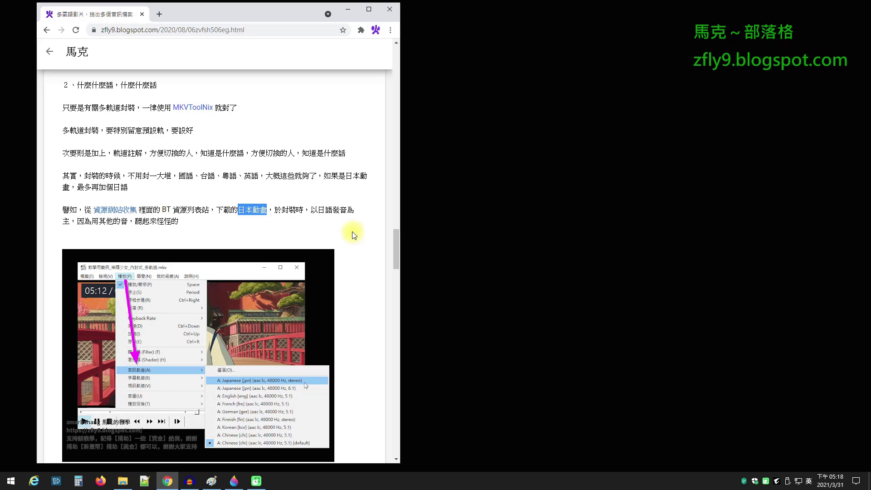
drag(345, 209, 319, 210)
double_click(324, 209)
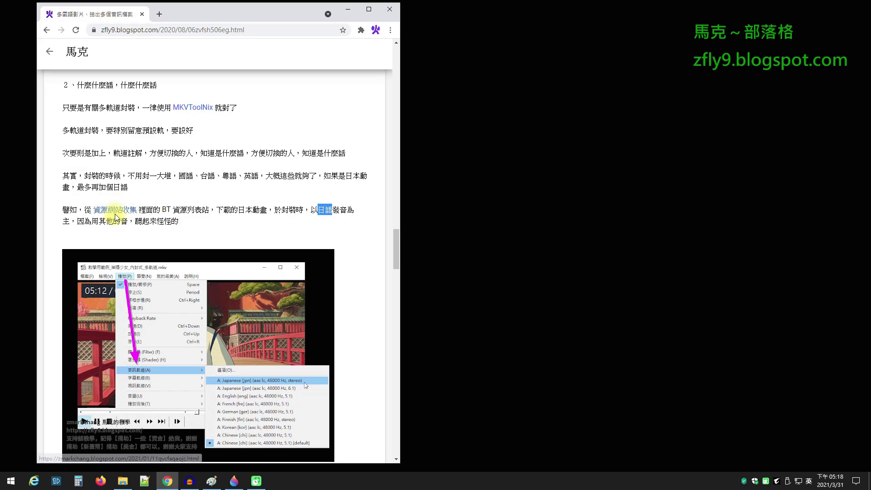
drag(161, 209, 206, 207)
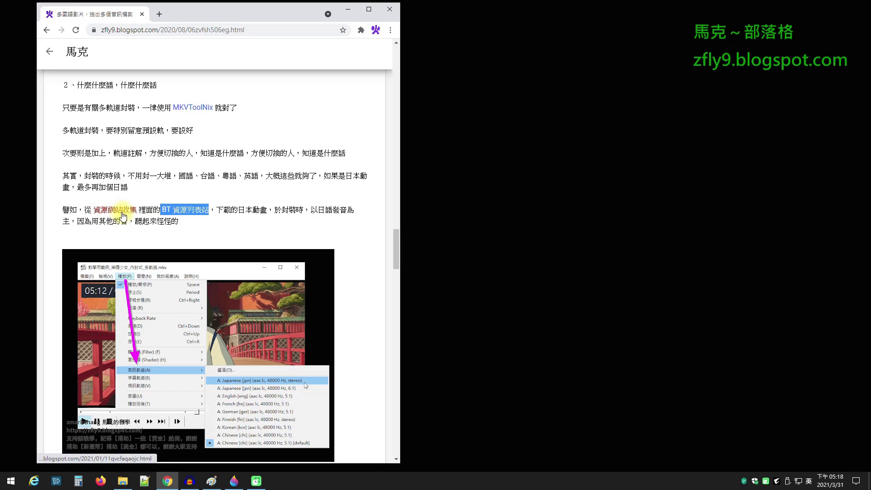
click(269, 213)
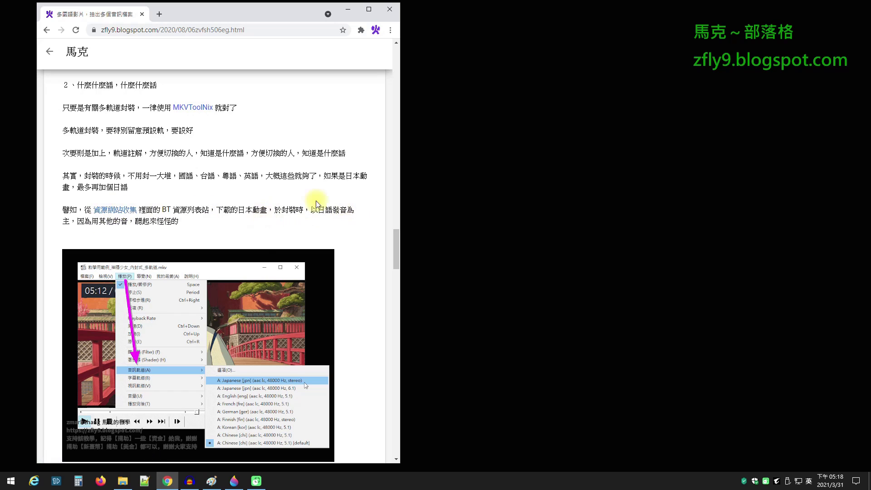
Review the end of item 2 and highlight its whole example paragraph starting with 譬如.
scroll(347, 201, down, 2)
scroll(356, 199, up, 1)
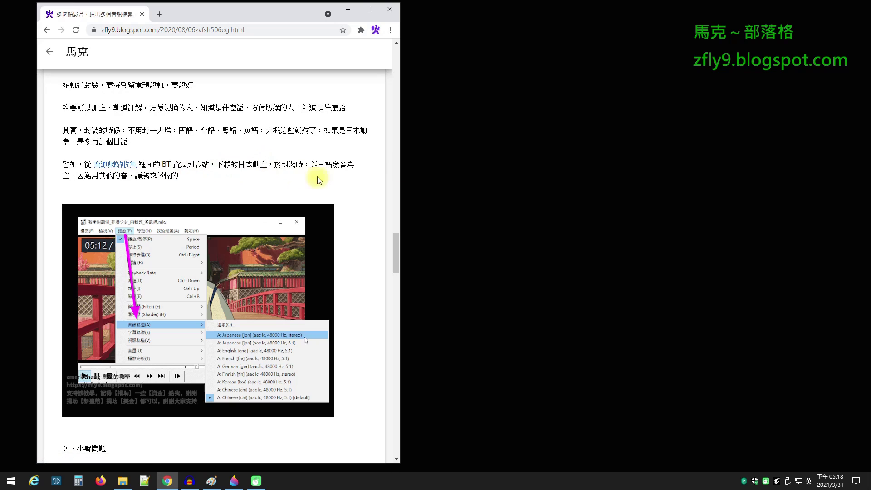
scroll(358, 181, down, 6)
scroll(356, 179, up, 8)
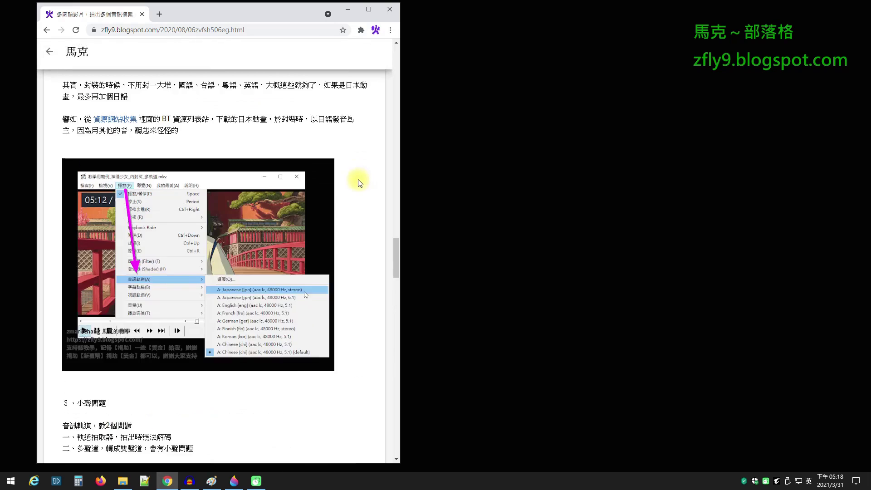
drag(180, 177, 62, 165)
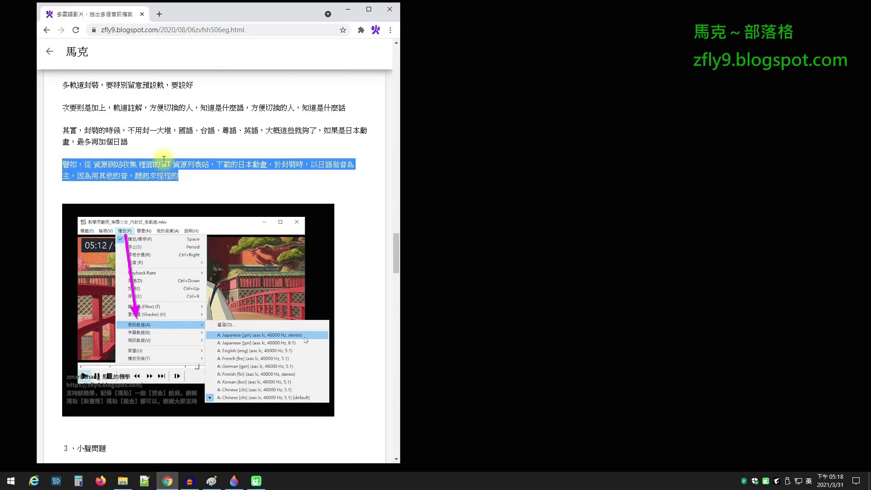
Go to item 3, 小聲問題, and highlight 音訊軌道，就2個問題 and its first point, 軌道抽取器，抽出時無法解碼.
scroll(317, 175, down, 7)
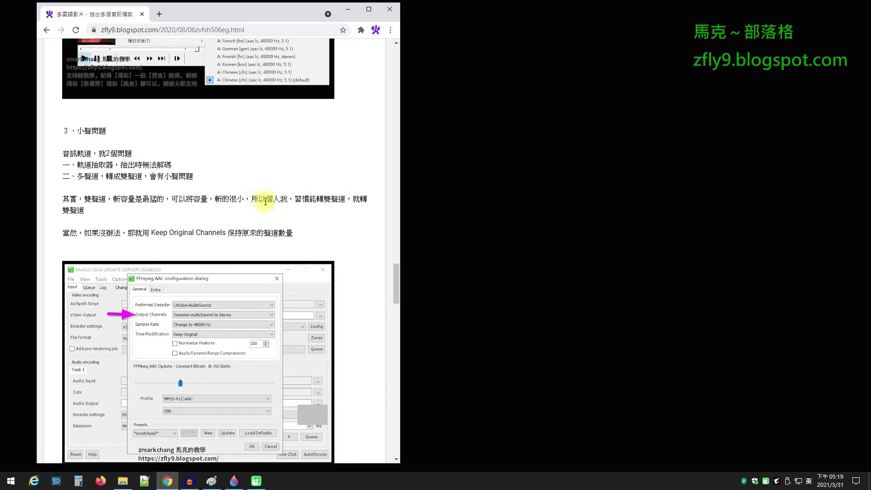
scroll(186, 197, up, 1)
drag(63, 199, 144, 203)
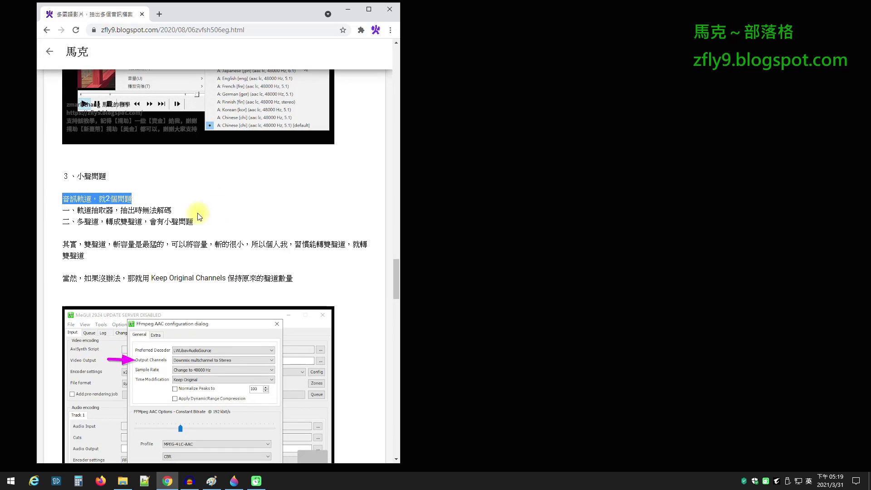
drag(77, 210, 174, 212)
Switch to Paint with the 影音轉檔，大略流程.png flowchart and draw a green arrow from 軌道分離 toward 音訊.
click(348, 9)
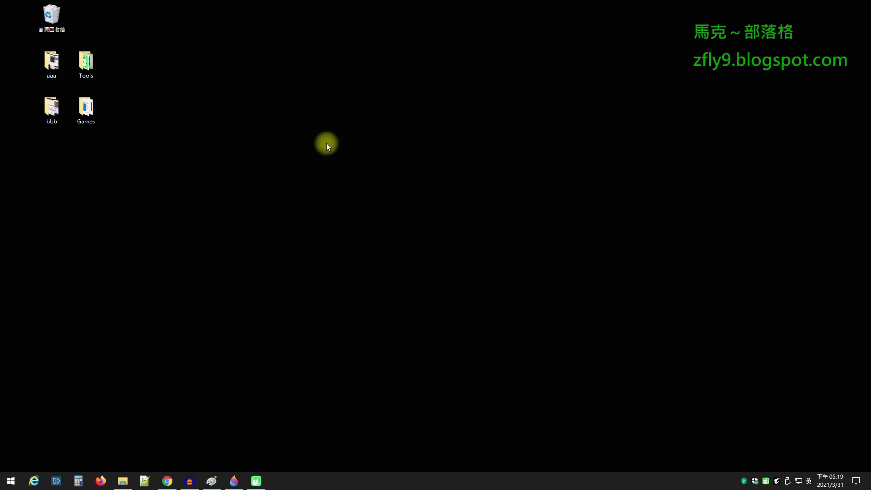
click(211, 480)
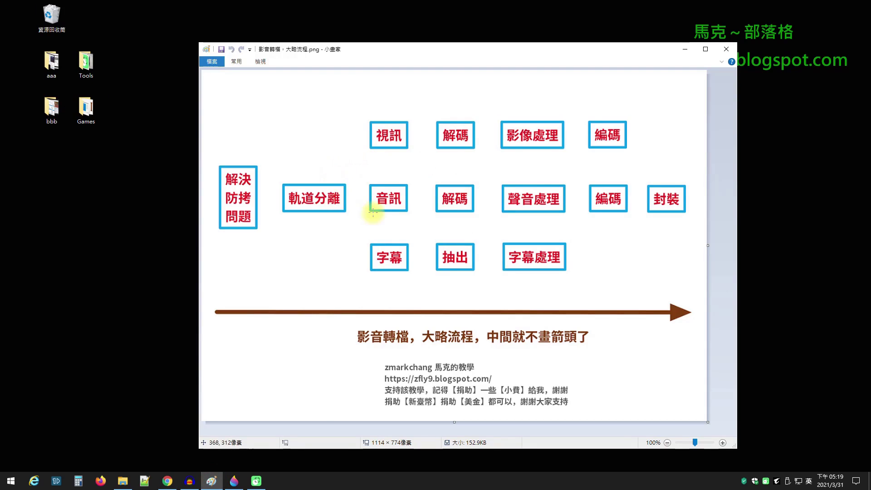
mouse_move(327, 191)
mouse_down()
mouse_move(371, 172)
mouse_move(363, 163)
mouse_move(365, 184)
mouse_up()
Choose a thicker brush size, redraw the green arrow from 軌道分離 to 音訊, and circle 解碼 in the audio row.
click(718, 65)
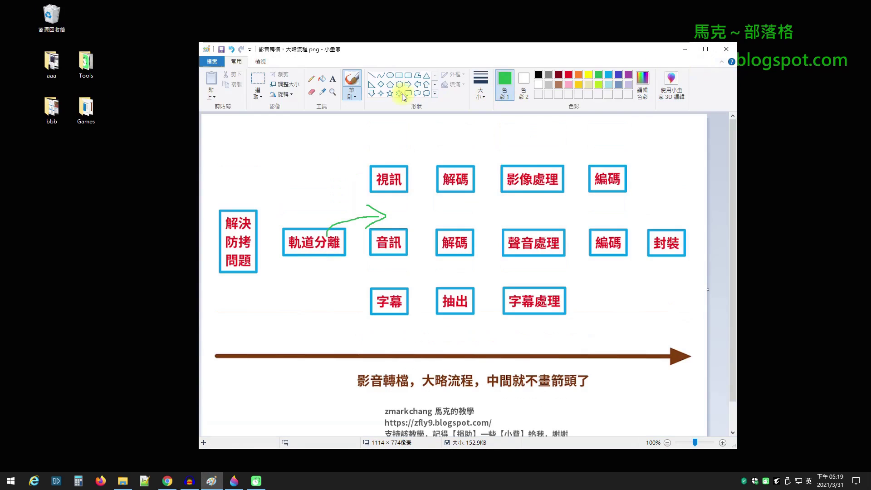
click(481, 84)
click(503, 146)
click(721, 62)
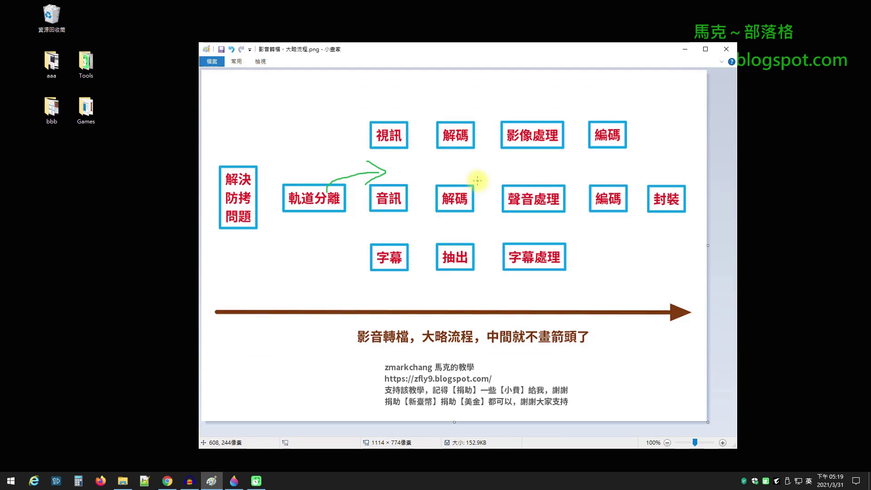
mouse_move(328, 185)
mouse_down()
mouse_move(335, 170)
mouse_move(390, 159)
mouse_move(368, 177)
mouse_up()
mouse_move(439, 213)
mouse_down()
mouse_move(486, 205)
mouse_move(433, 184)
mouse_move(474, 219)
mouse_move(480, 182)
mouse_up()
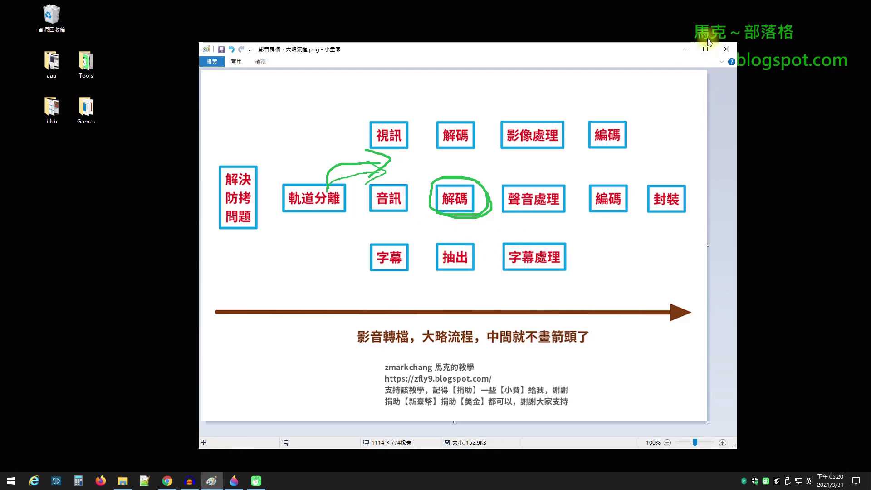
Switch to File Explorer and examine the extracted audio track files in the 下載 folder.
click(685, 49)
click(123, 481)
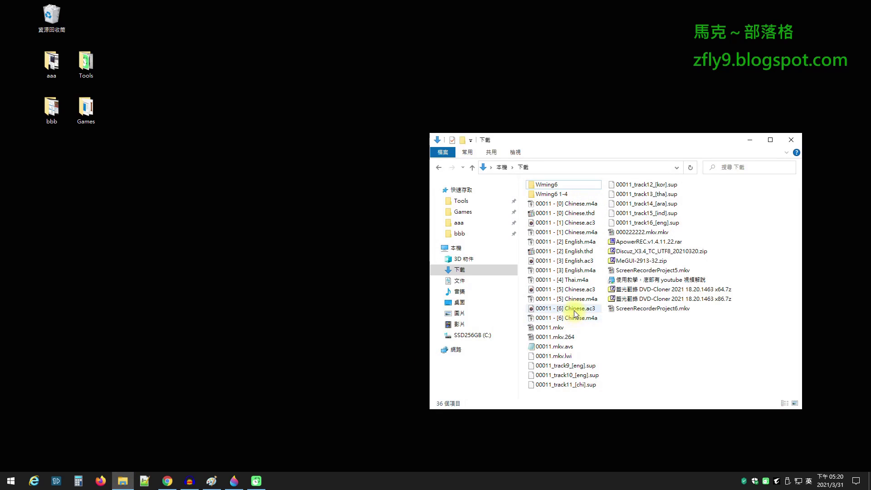
mouse_move(575, 311)
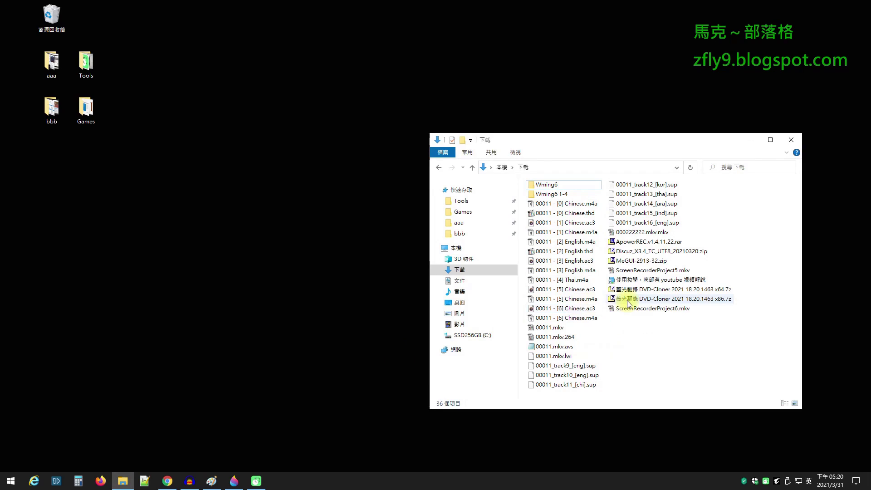
mouse_move(629, 304)
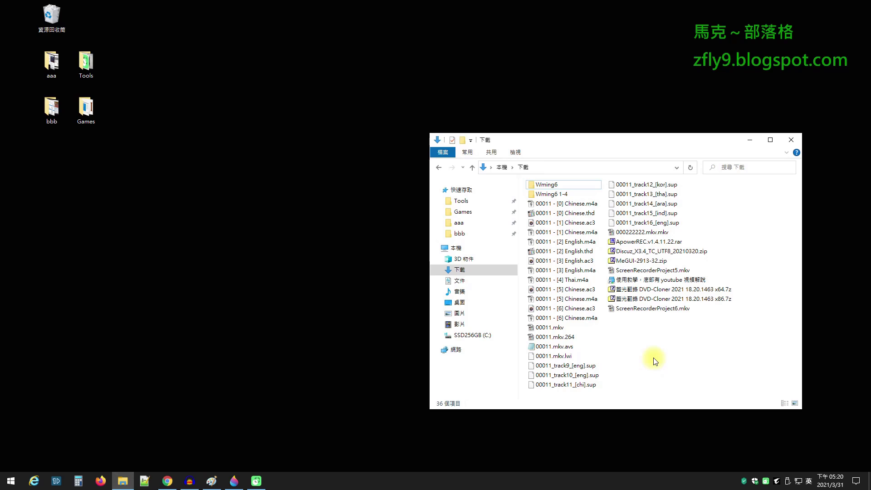
Return to the Paint flowchart, mark the area beneath 音訊 in green, and undo all green annotations.
click(211, 481)
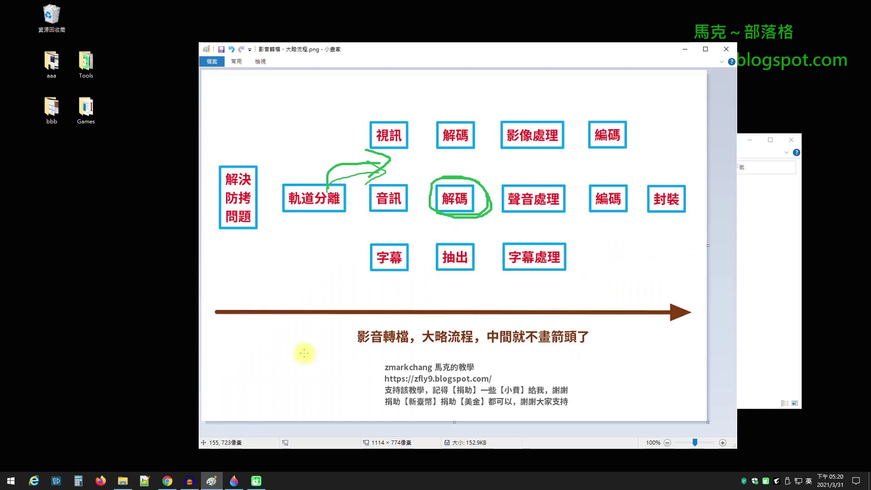
drag(366, 221, 413, 217)
key(ctrl+z)
key(ctrl+z)
key(ctrl+z)
key(ctrl+z)
key(ctrl+z)
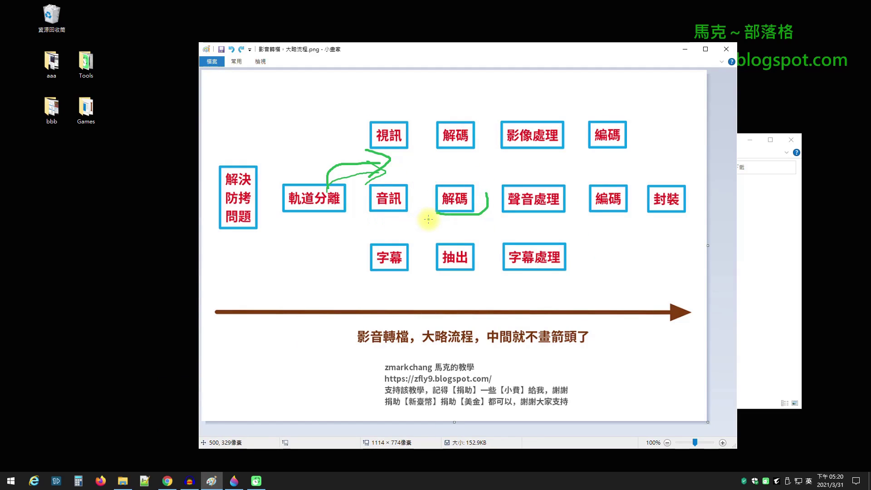
key(ctrl+z)
key(ctrl+z)
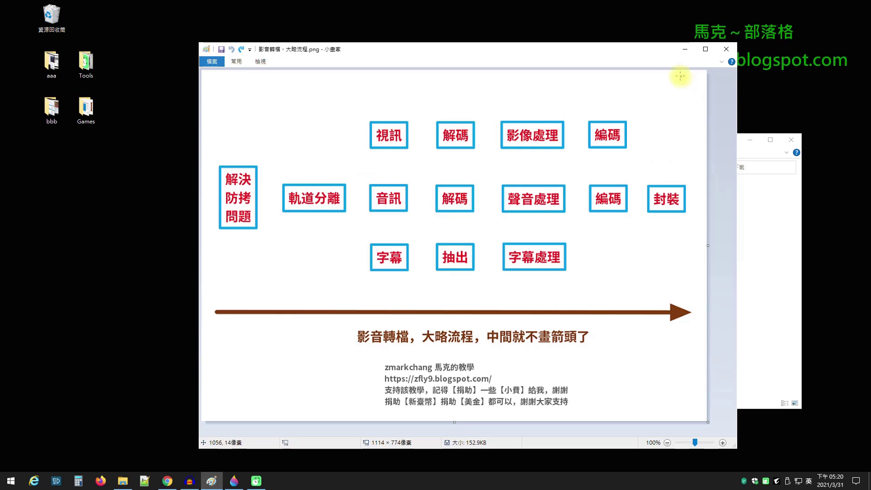
Bring the blog article back up and highlight 多聲道 and 轉成雙聲道，會有小聲問題 in item 3's second point.
click(685, 49)
click(167, 480)
click(215, 202)
double_click(82, 223)
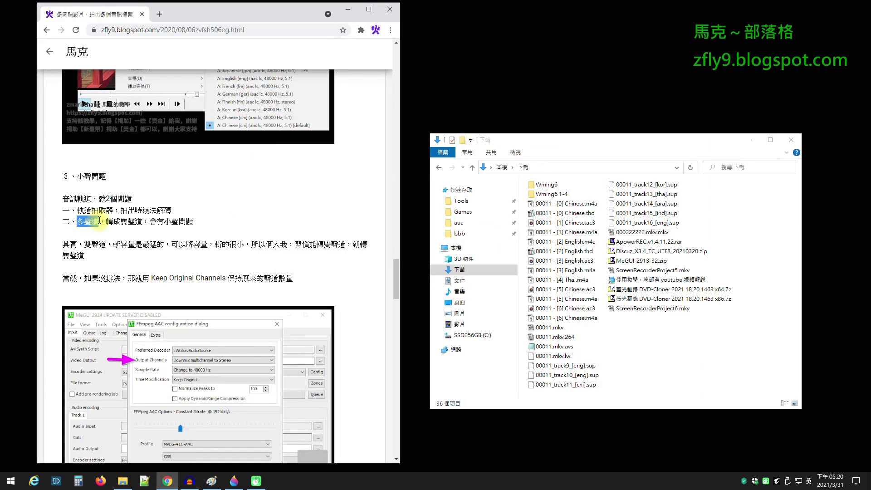
drag(106, 221, 192, 220)
drag(84, 222, 99, 222)
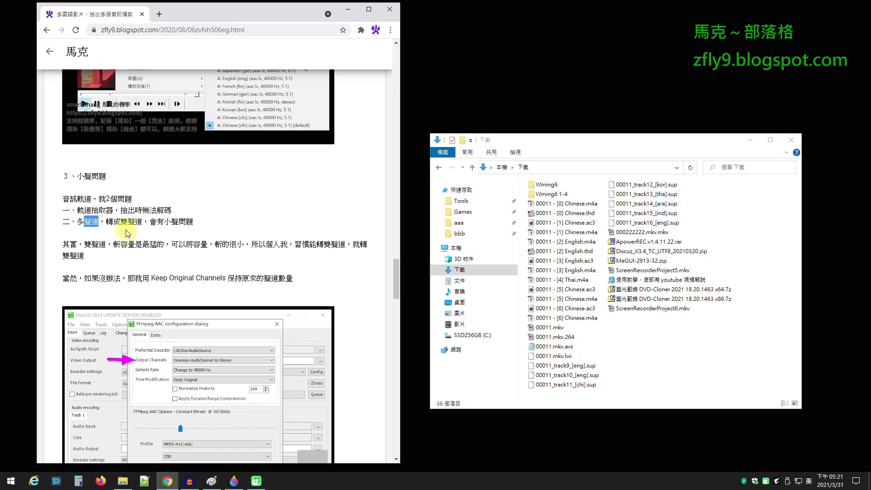
Highlight 雙聲道 and 小聲 in the second point of item 3, 小聲問題.
drag(142, 221, 121, 222)
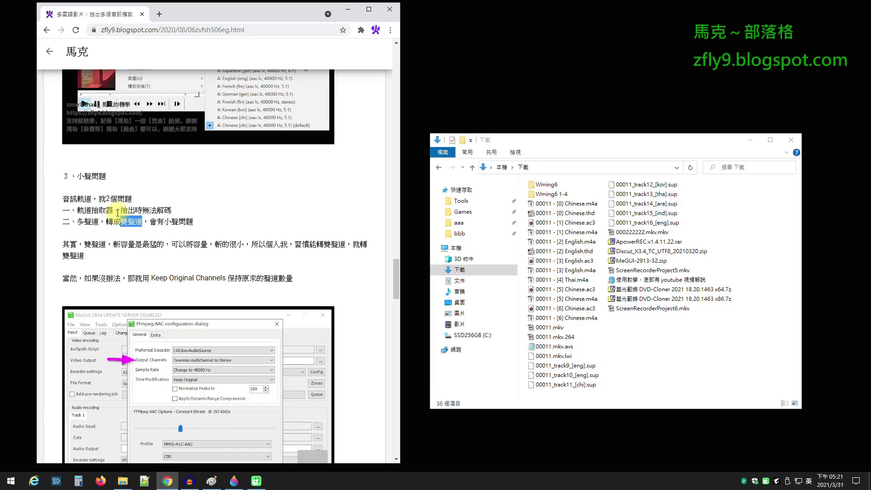
click(152, 220)
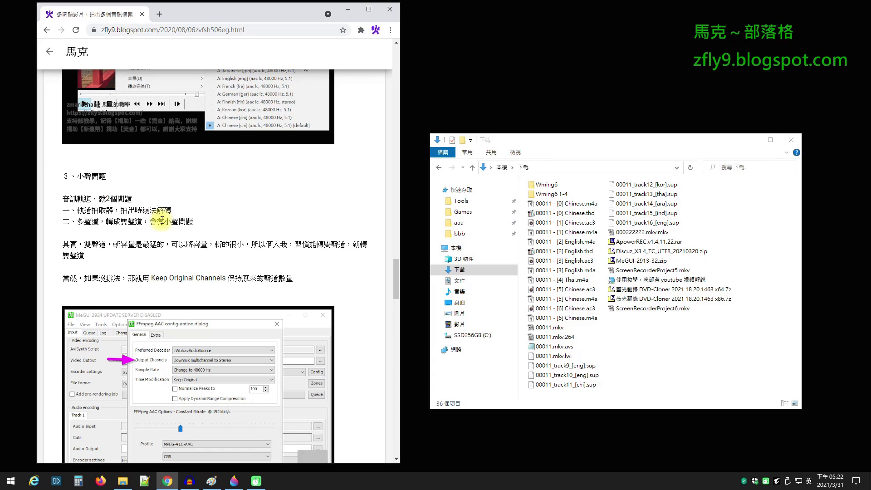
mouse_move(179, 222)
mouse_down()
mouse_move(198, 229)
mouse_move(165, 223)
mouse_up()
scroll(231, 214, down, 1)
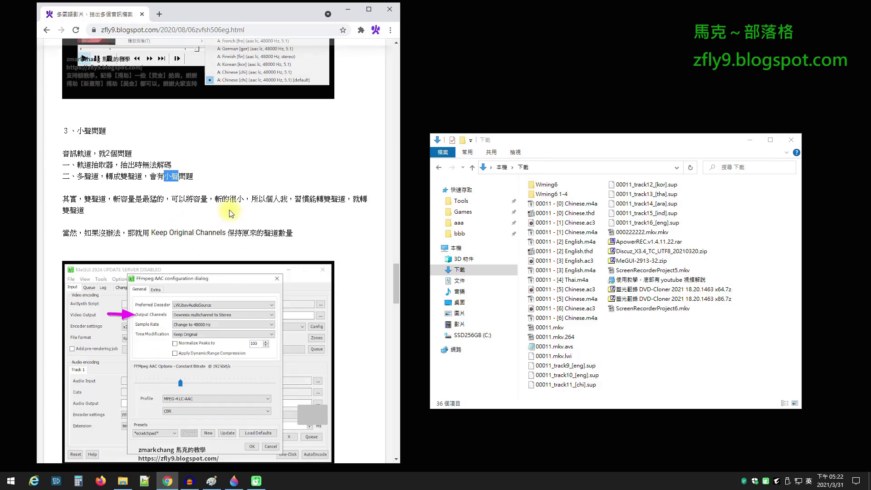
Minimize File Explorer, highlight the article paragraph beginning 其實，雙聲道 and its word 雙聲道, and minimize the browser.
click(750, 140)
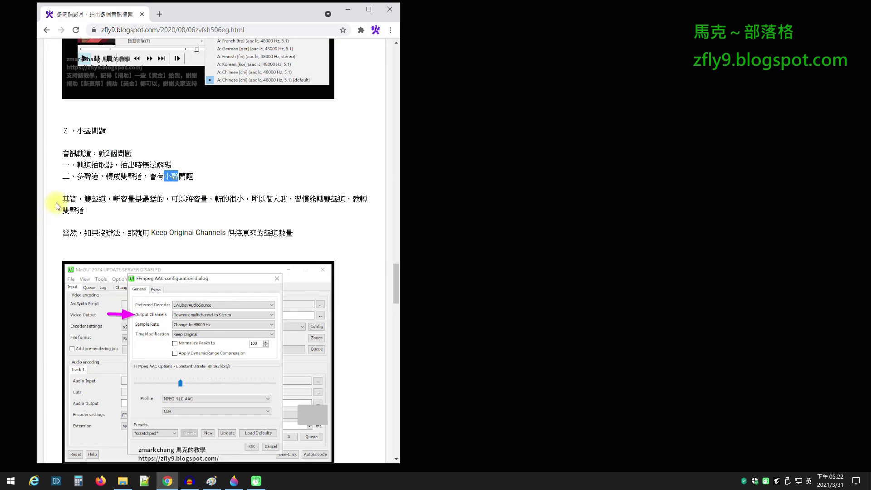
drag(63, 200, 88, 214)
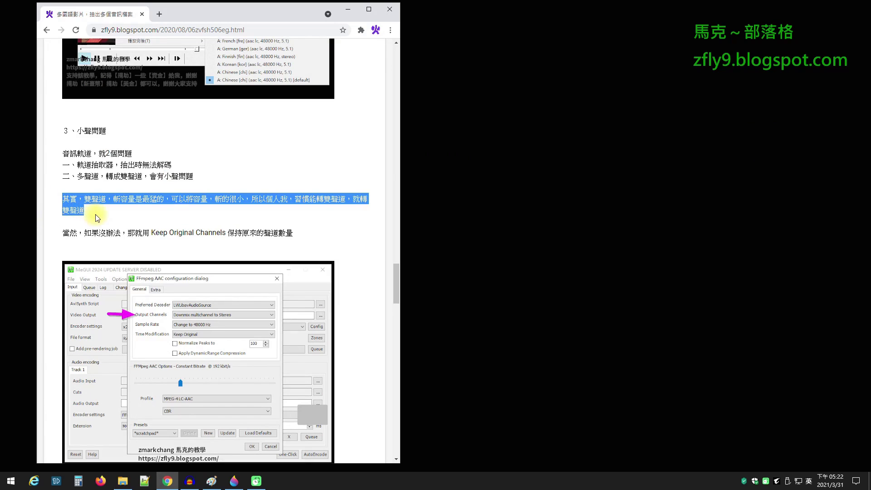
click(141, 175)
double_click(91, 176)
click(167, 480)
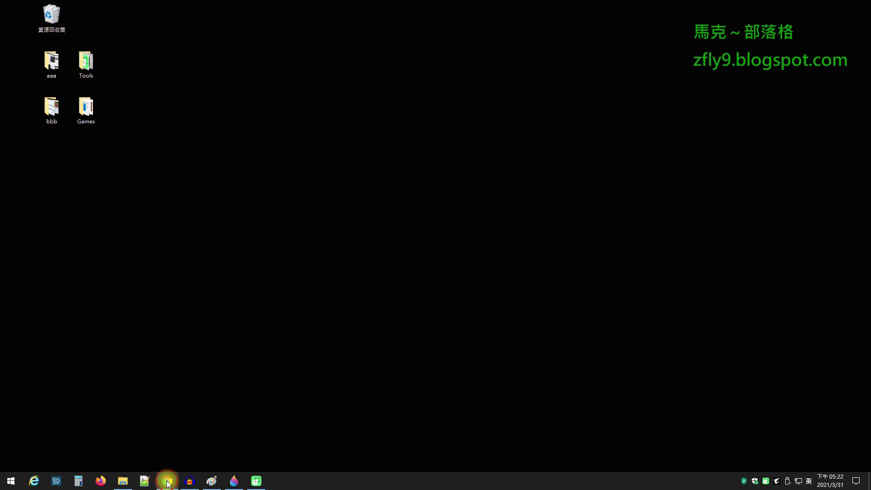
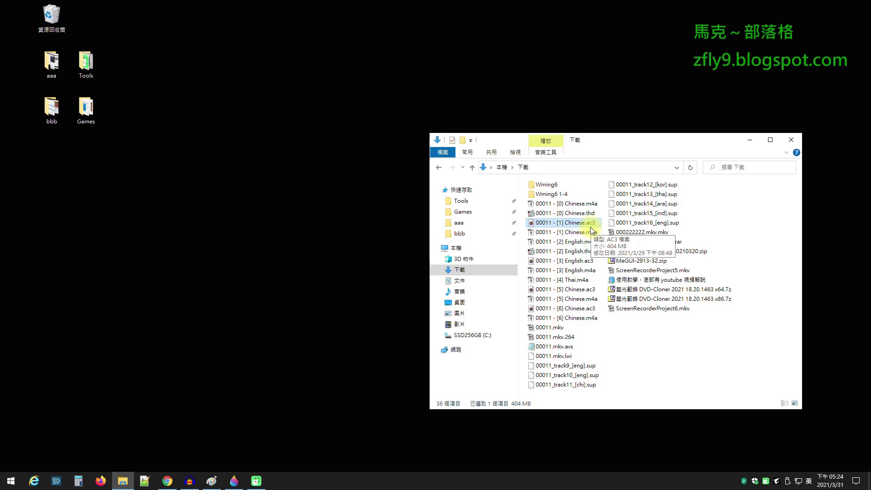
Compare the sizes of 00011 - [0] Chinese.thd, 00011 - [1] Chinese.ac3 and 00011 - [0] Chinese.m4a in the 下載 folder.
click(592, 214)
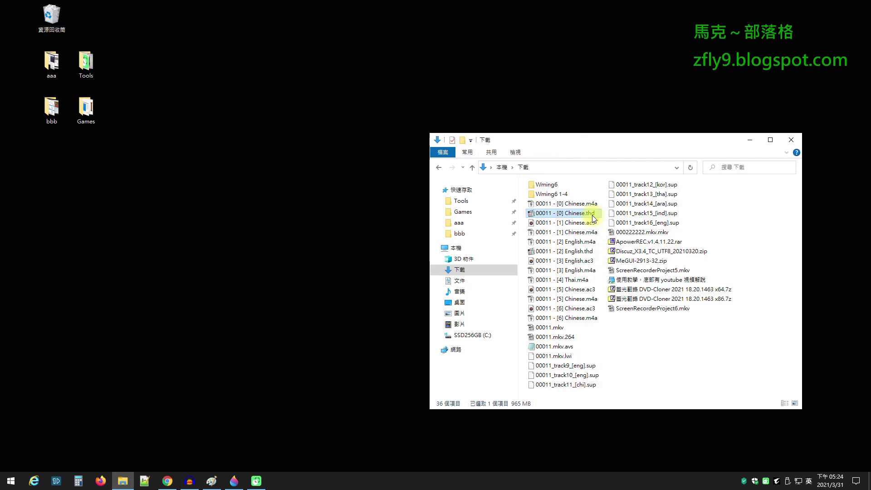
click(595, 224)
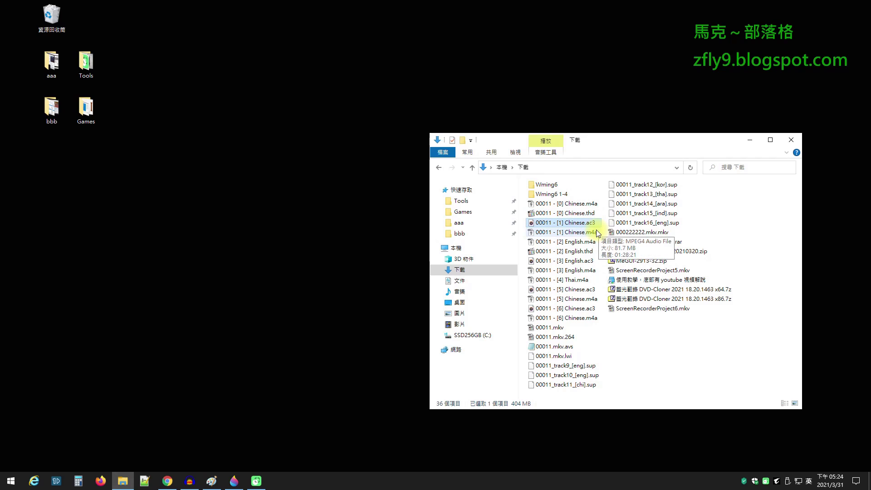
click(589, 204)
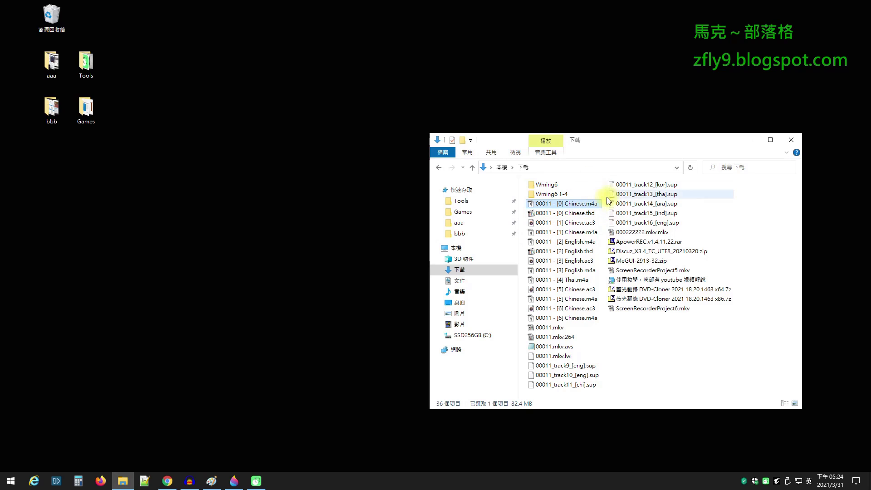
Open the multi-track sample video 教學用範例_神隱少女_內封式_多軌道.mkv from the 影片 folder in the media player.
click(459, 324)
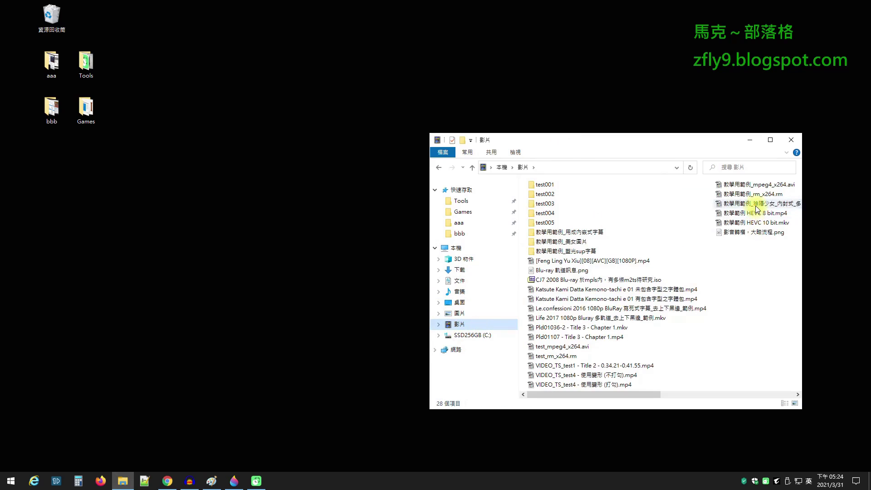
click(735, 203)
double_click(621, 203)
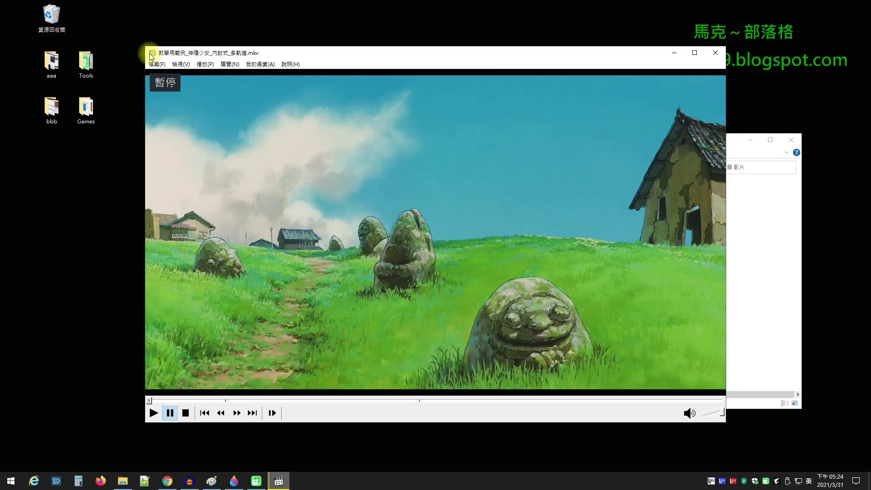
Examine the Audio #7 format in the sample video's media information, and close the properties and the player.
click(155, 64)
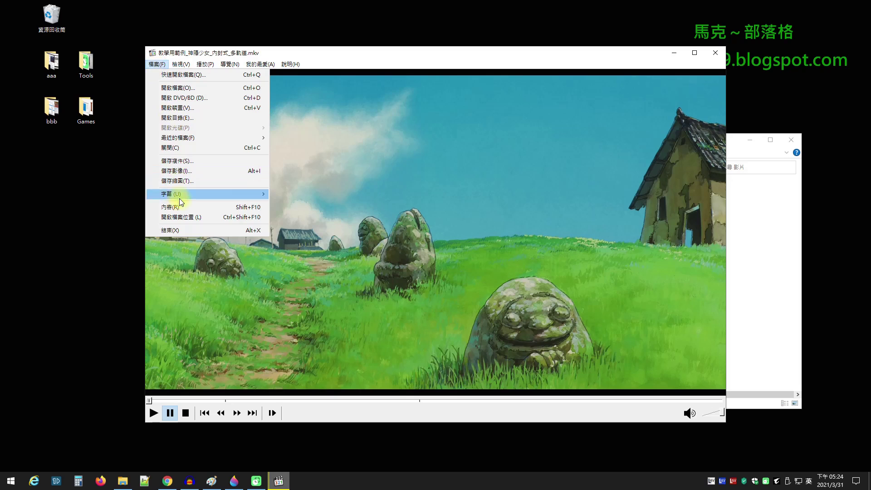
click(170, 207)
click(384, 125)
drag(541, 154, 549, 234)
drag(473, 200, 451, 199)
triple_click(424, 200)
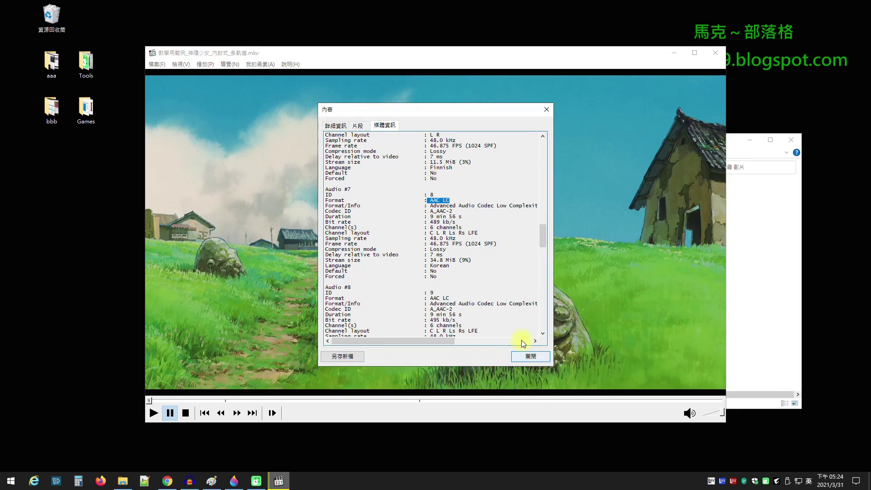
click(526, 356)
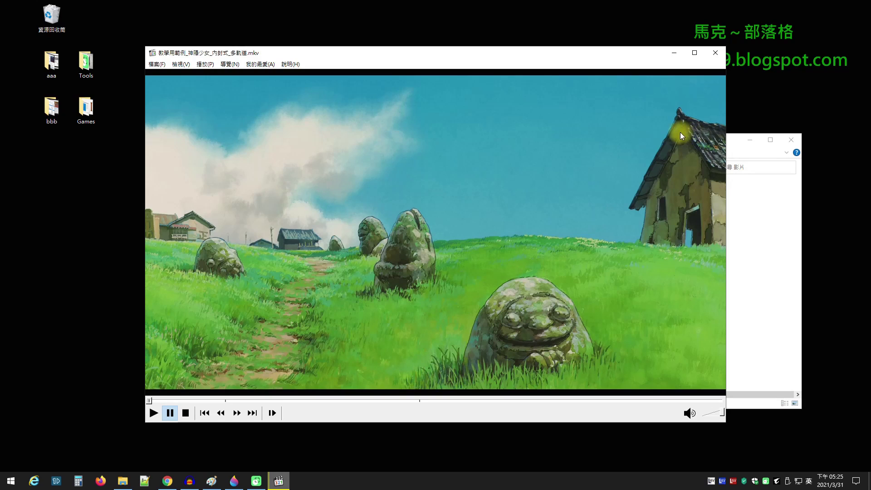
click(715, 53)
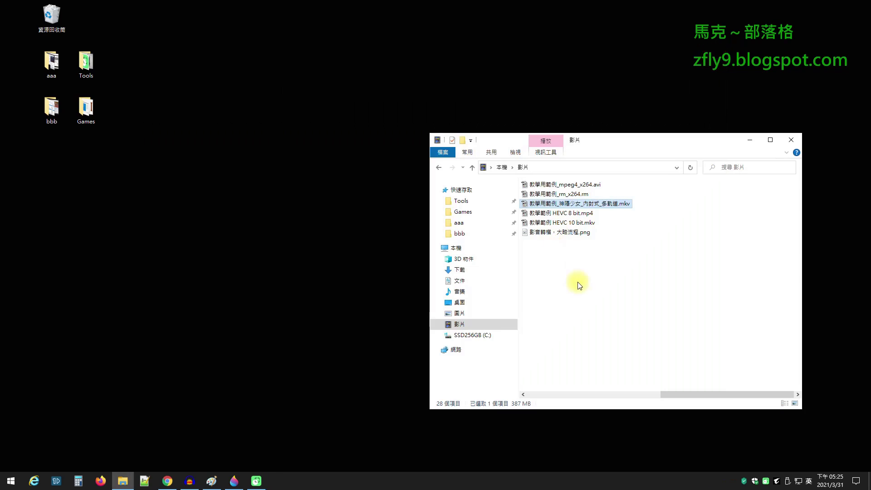
Return to the 下載 folder and compare the sizes of 00011 - [0] Chinese.thd, 00011 - [1] Chinese.ac3 and 00011 - [1] Chinese.m4a.
click(461, 271)
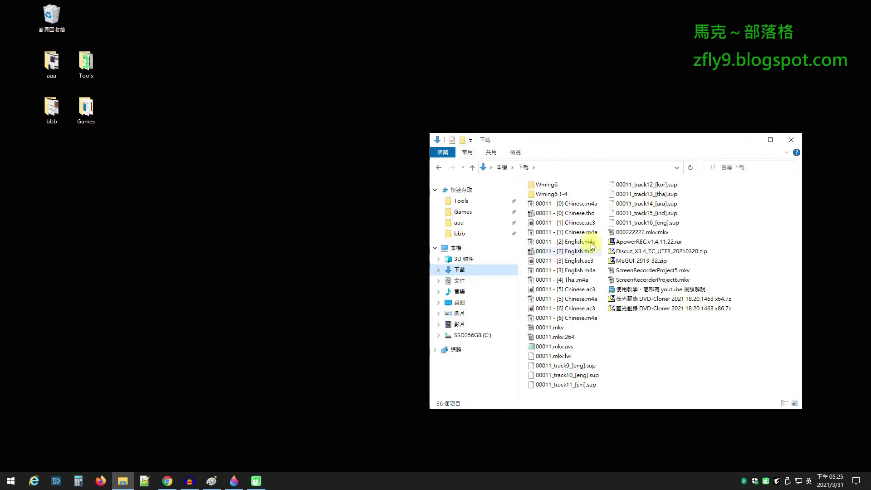
click(593, 215)
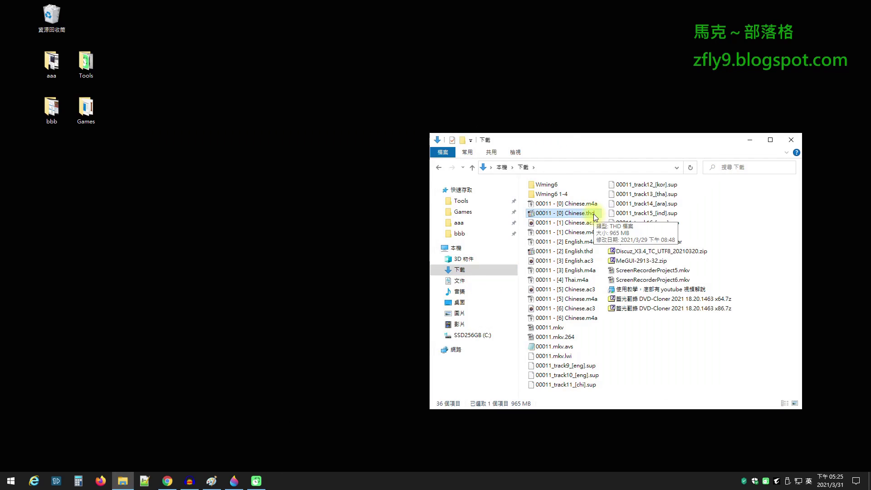
click(596, 223)
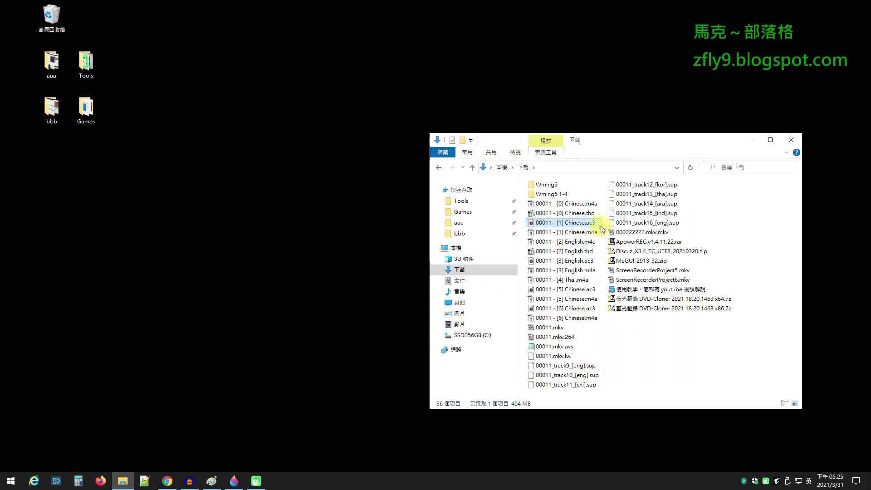
click(757, 330)
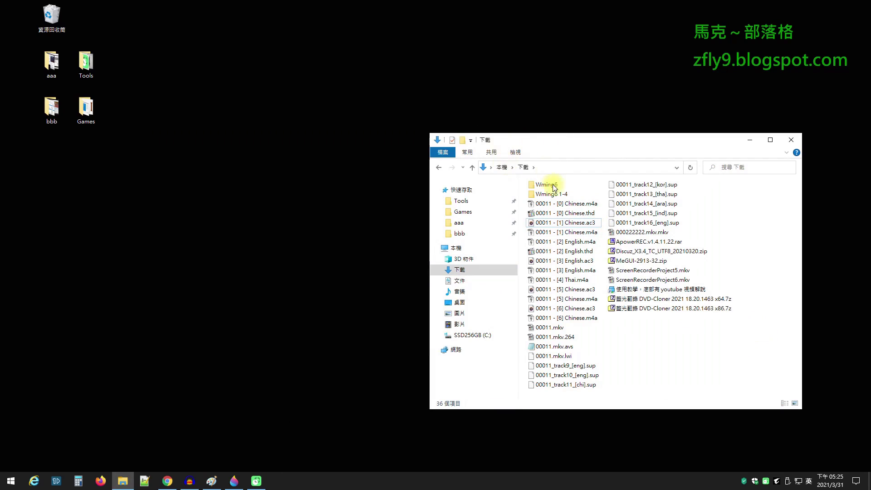
click(585, 213)
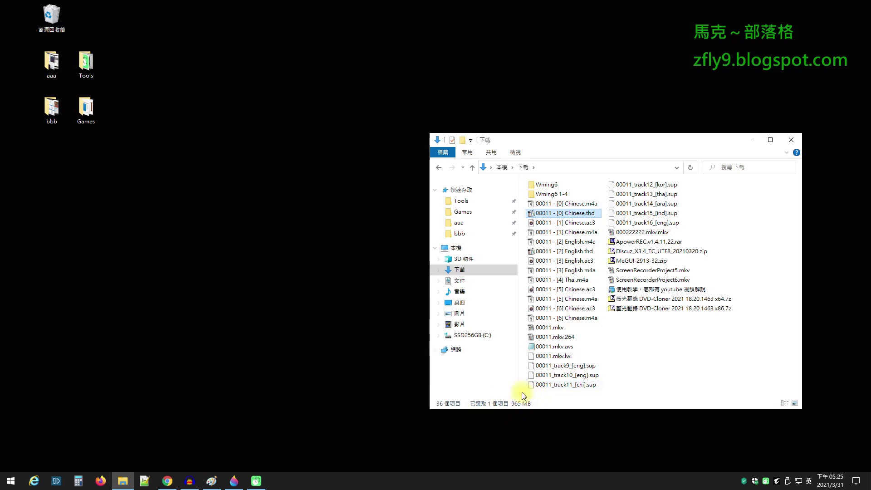
click(589, 223)
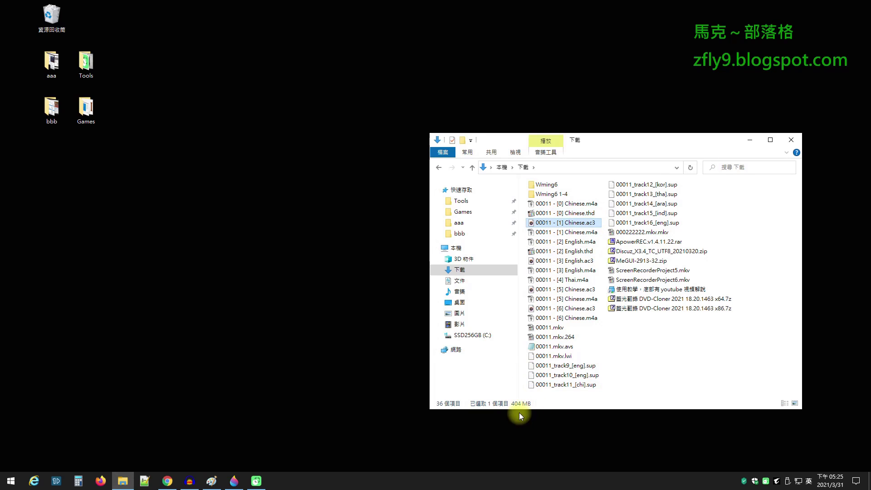
click(595, 235)
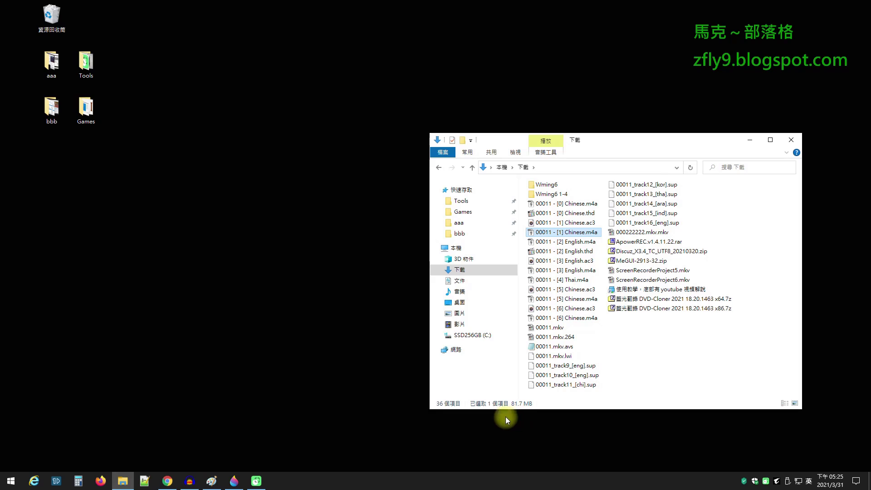
Bring the blog article back up and highlight the whole paragraph beginning 其實，雙聲道.
click(167, 480)
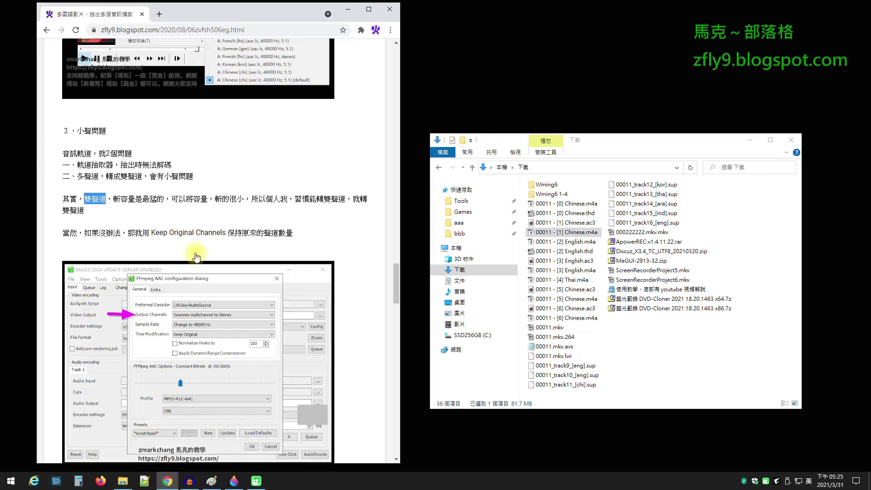
triple_click(81, 206)
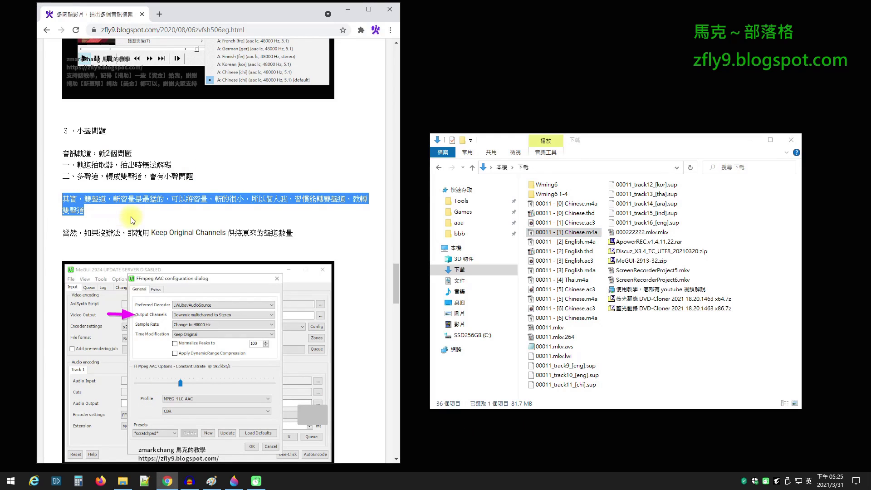
Switch to the Paint flowchart, underline 影音轉檔 in green, strike through 視訊 and 音訊, and minimize Paint.
click(211, 480)
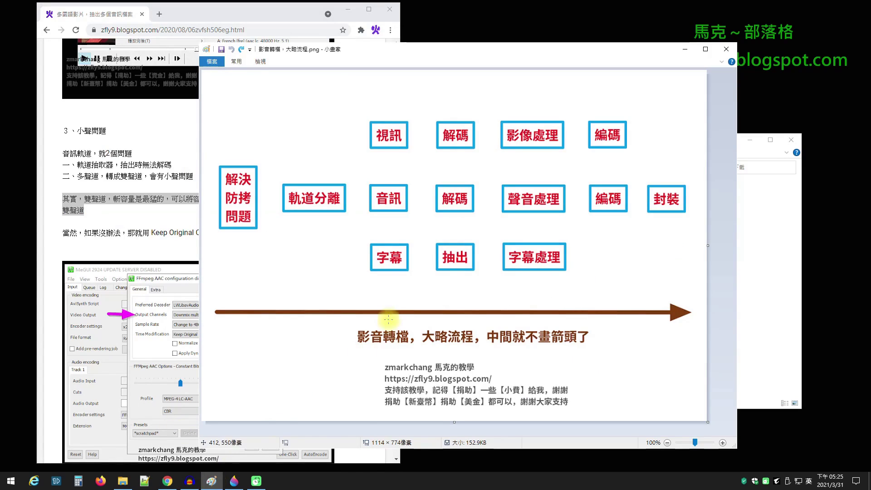
drag(353, 348, 411, 349)
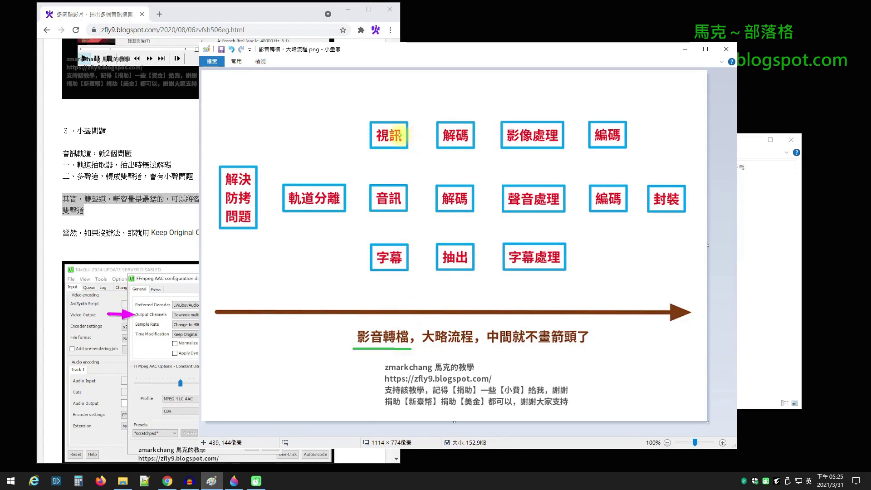
drag(353, 103, 412, 163)
drag(348, 158, 422, 224)
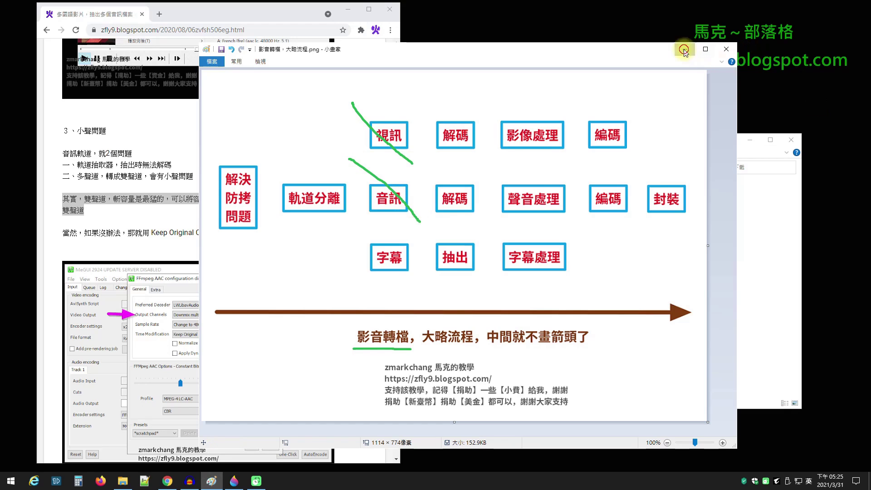
key(super+Down)
Clear the article's selection, highlight the paragraph about converting to 雙聲道 again, and minimize the browser.
click(161, 219)
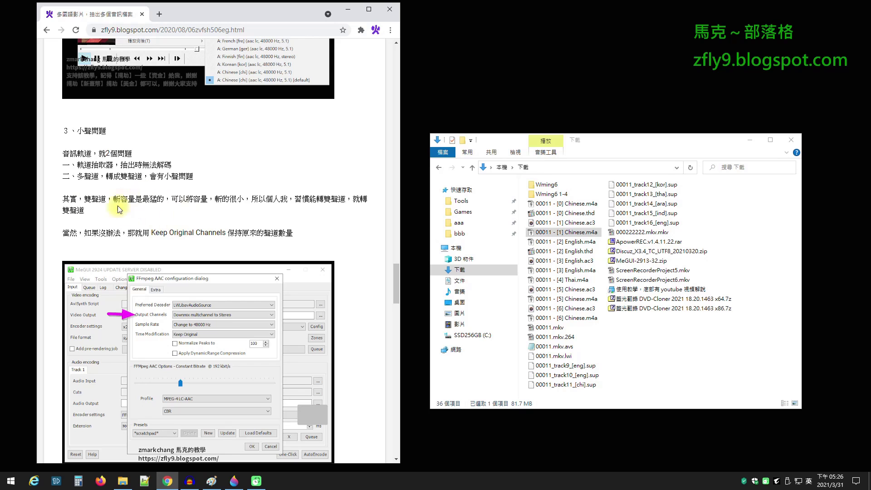
triple_click(66, 197)
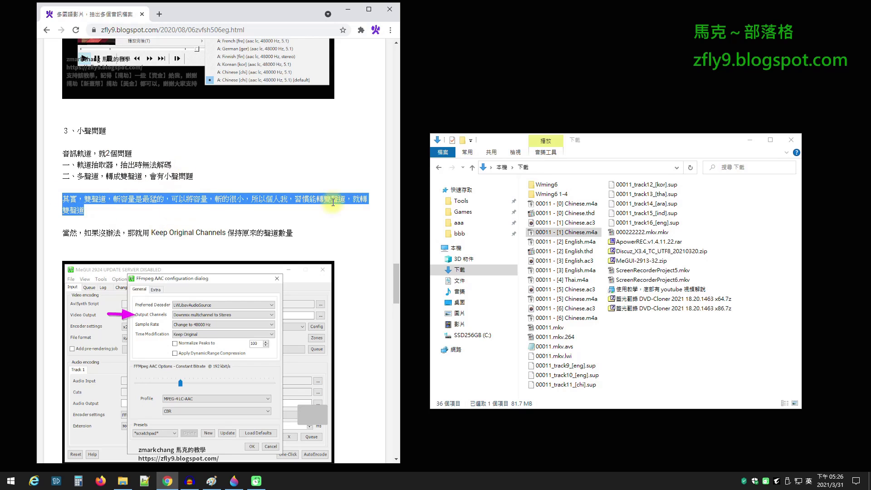
scroll(338, 209, down, 2)
click(167, 480)
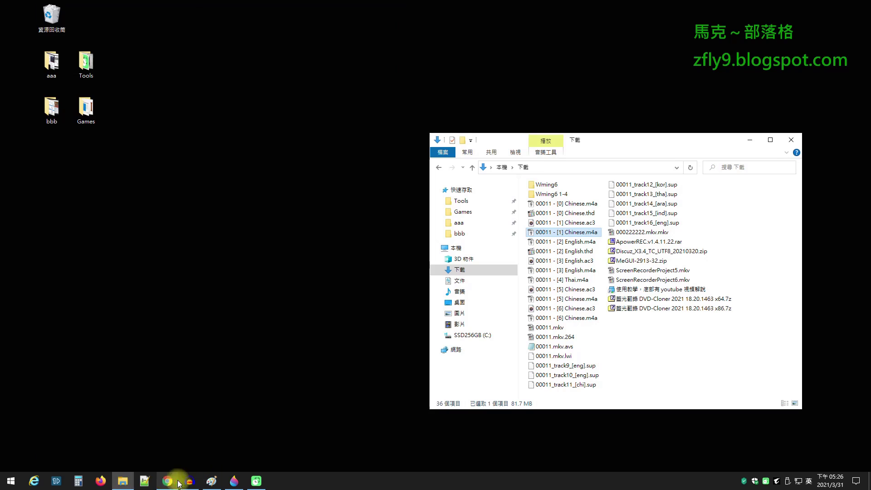
Launch MeGUI.exe from the MeGUIx2924 folder in 文件 and minimize File Explorer.
click(455, 281)
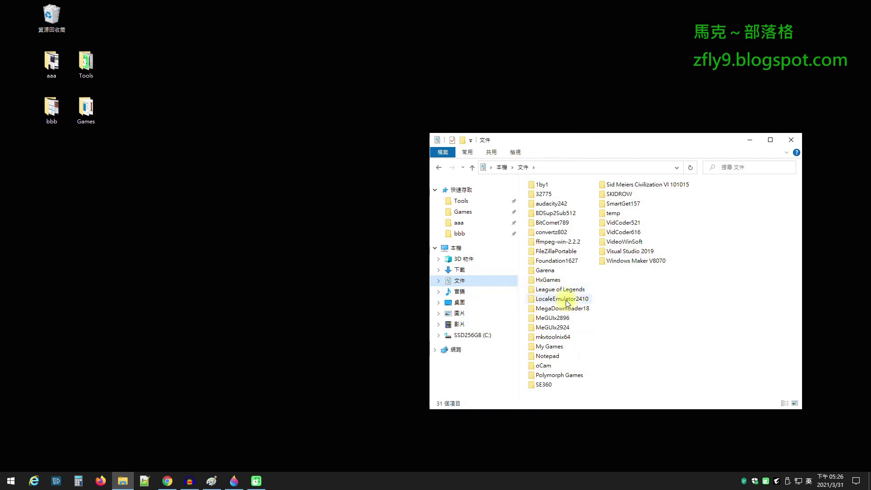
double_click(558, 337)
click(550, 336)
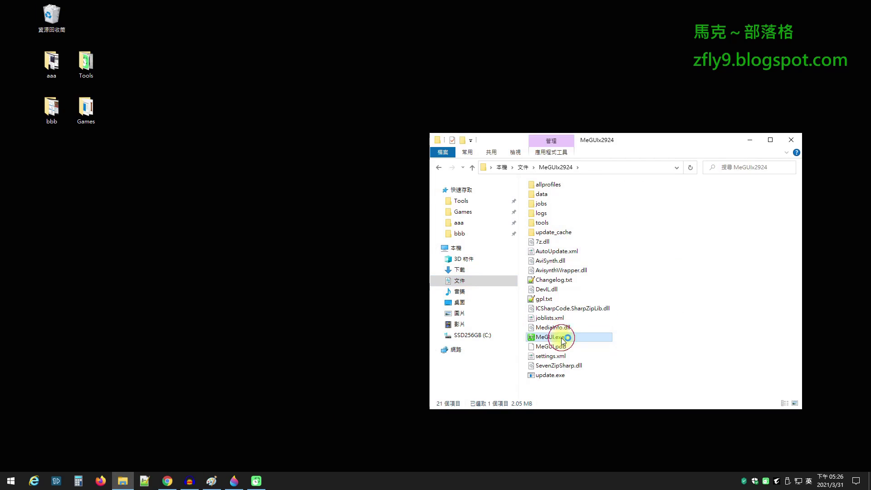
click(749, 140)
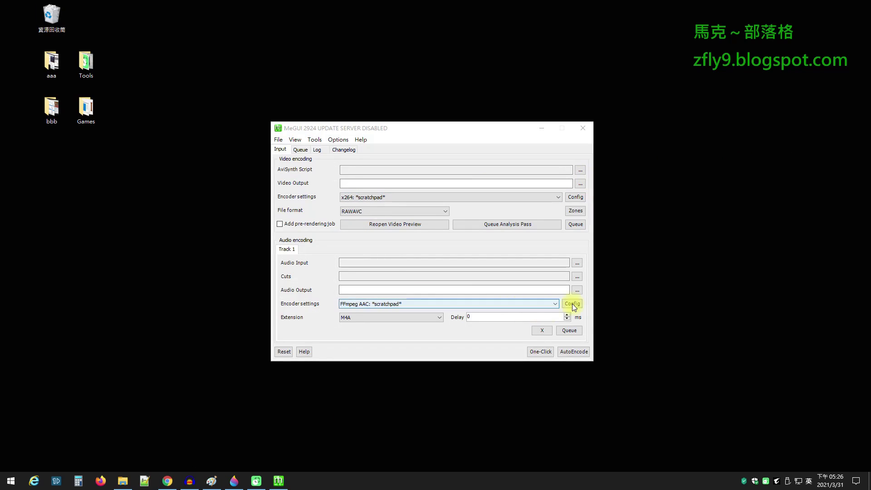
Open the FFmpeg AAC audio encoder configuration and move its dialog over the MeGUI window.
click(574, 304)
drag(168, 116, 405, 142)
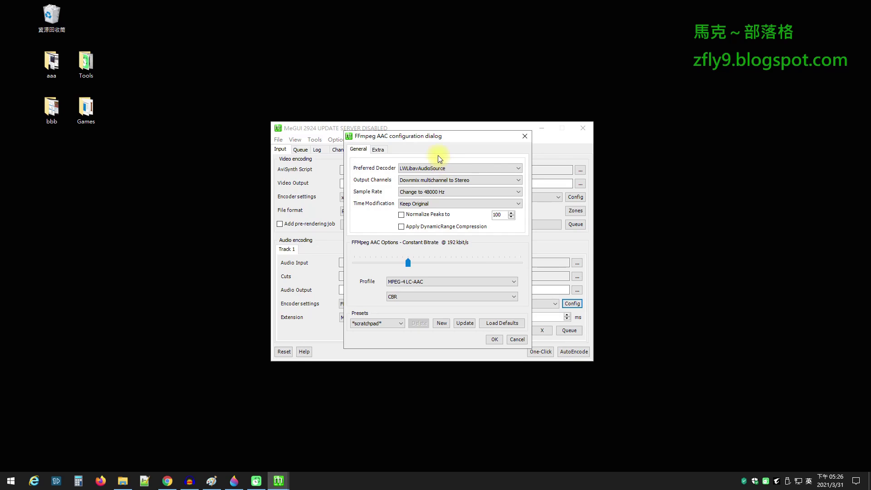
Open the Output Channels choices, switch to the browser to highlight the Keep Original Channels sentence, and minimize the browser.
click(520, 182)
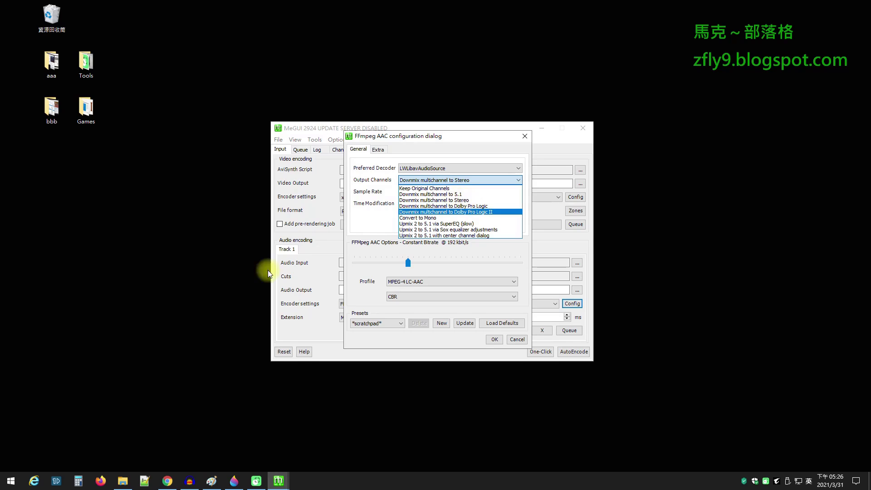
click(167, 480)
drag(59, 142, 293, 144)
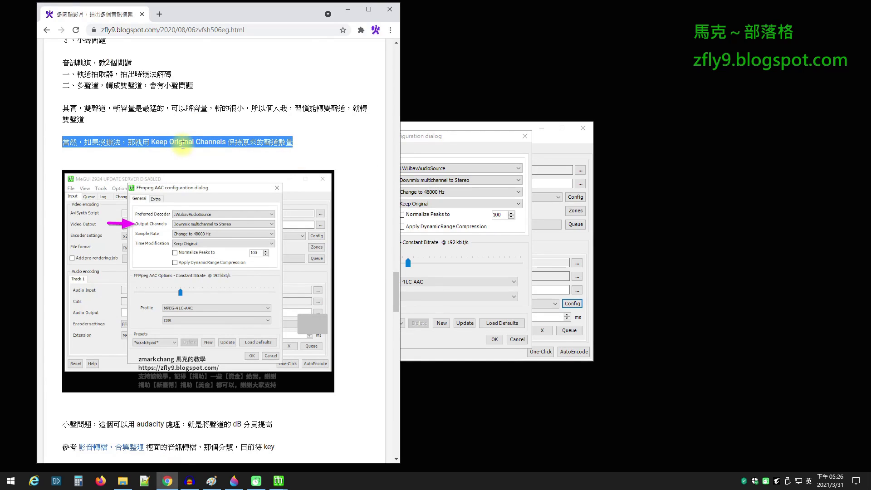
click(348, 9)
Switch the output channels to Keep Original Channels and back to Downmix multichannel to Stereo, accept the configuration, and close MeGUI.
click(451, 181)
click(419, 188)
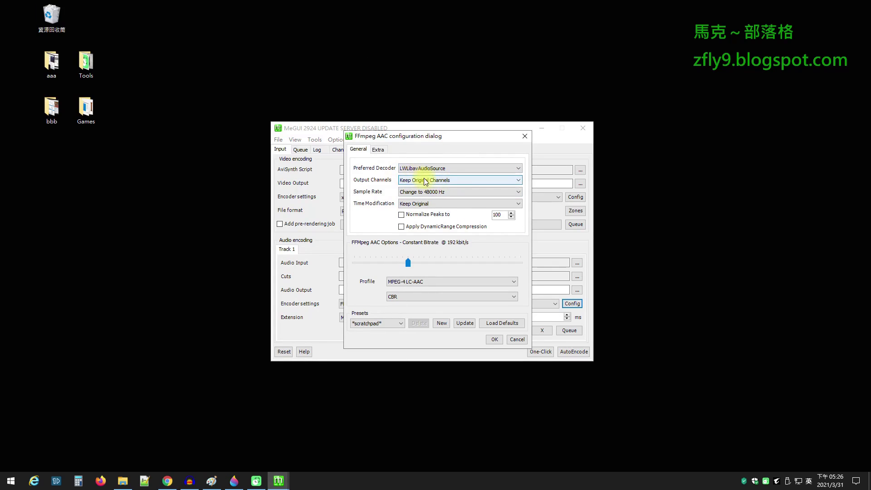
click(422, 180)
click(438, 200)
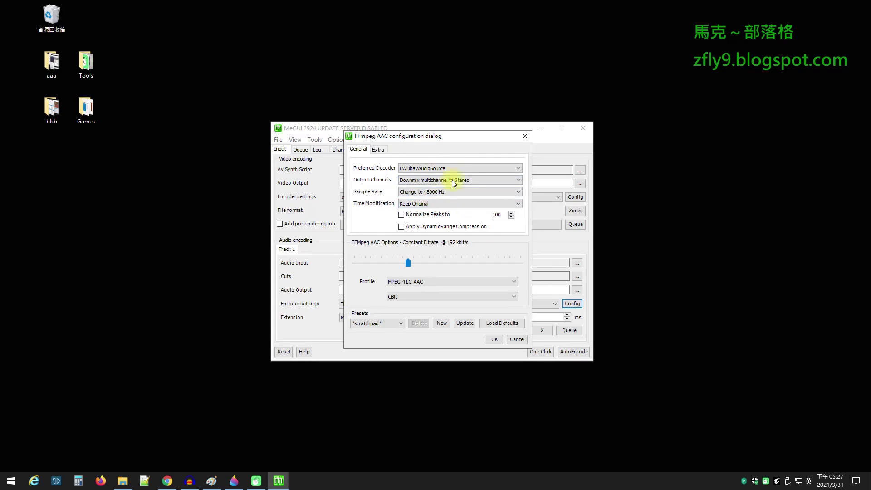
click(494, 340)
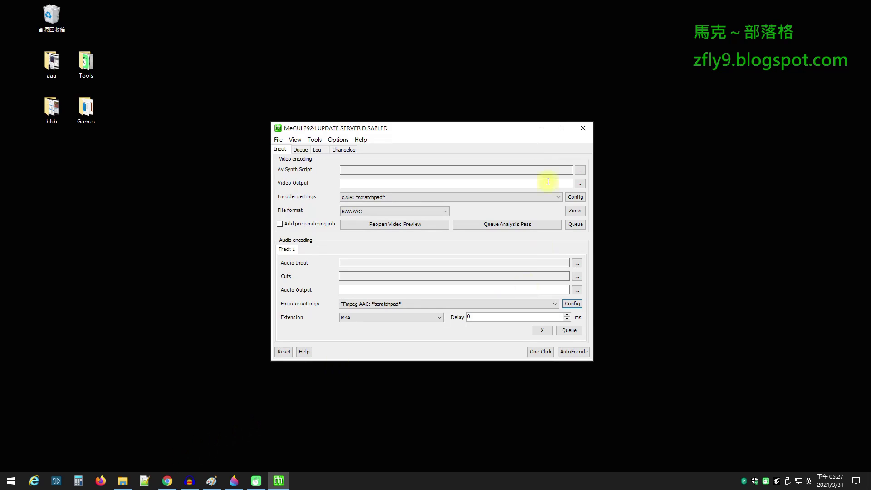
click(580, 129)
Return to the browser, highlight 聲道 in the 雙聲道 paragraph, view the article down to the 小聲問題 part, and minimize the browser.
click(167, 481)
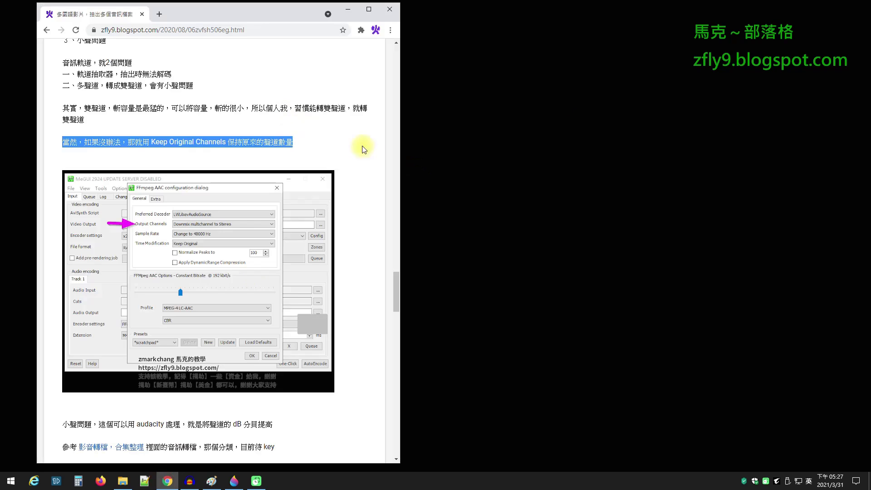
double_click(98, 108)
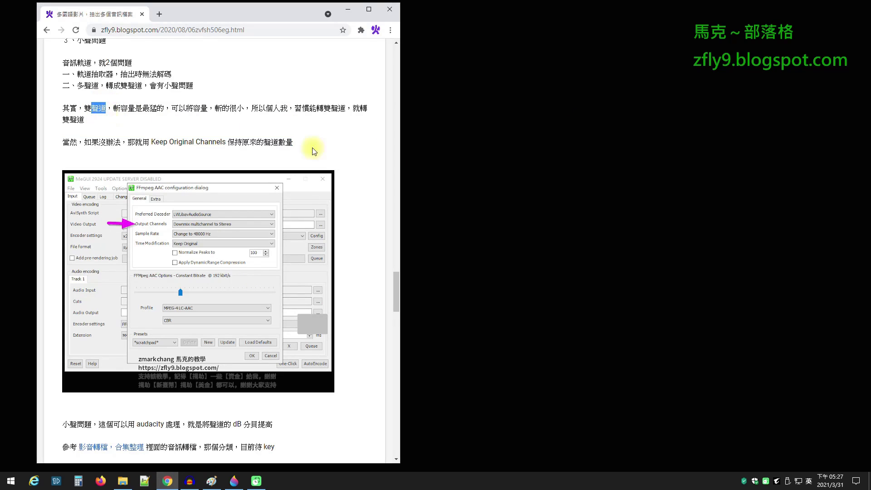
scroll(334, 131, down, 1)
scroll(333, 132, down, 5)
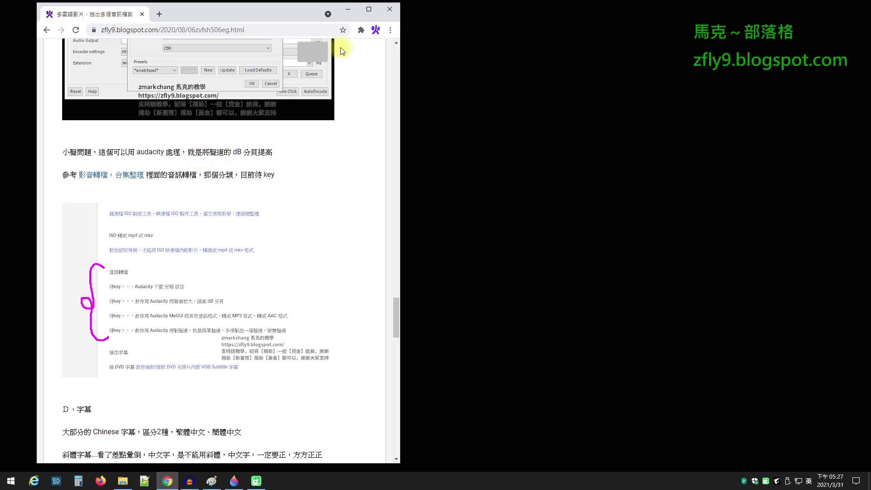
click(347, 9)
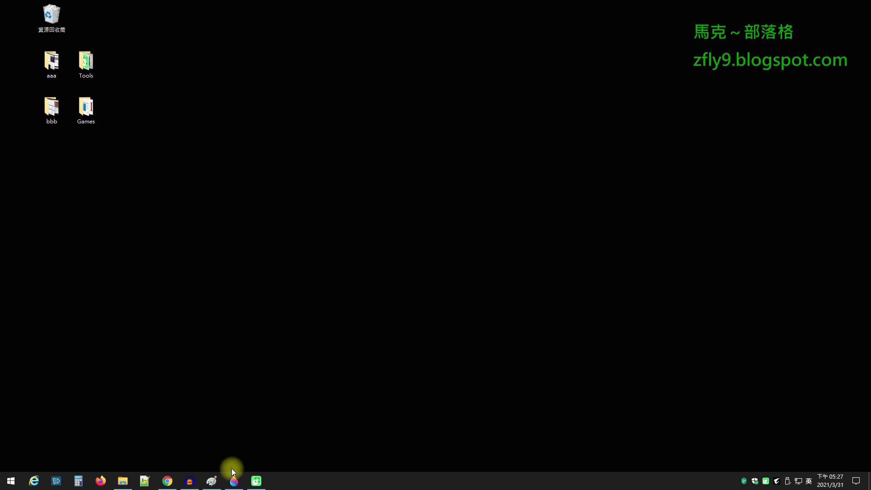
Circle the 視訊 row in green on the Paint flowchart, undo the green circle and underline, and minimize Paint.
click(211, 481)
mouse_move(348, 158)
mouse_down()
mouse_move(603, 159)
mouse_move(623, 106)
mouse_move(346, 129)
mouse_move(380, 165)
mouse_up()
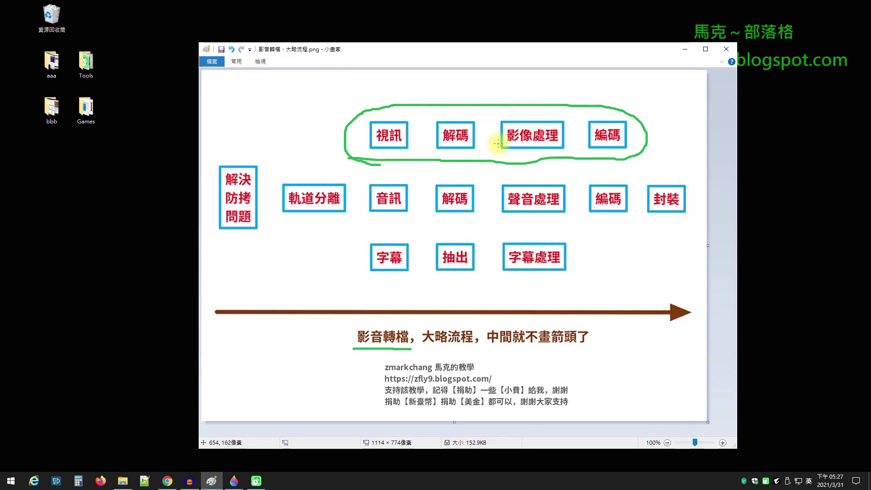
key(ctrl+z)
key(ctrl+z)
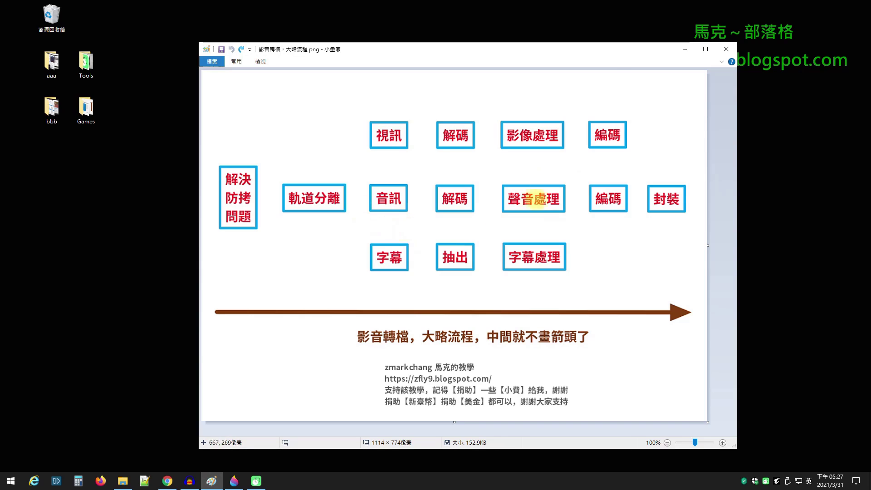
click(685, 49)
Return to the browser and highlight audacity and dB 分貝 in the 小聲問題 sentence.
click(168, 481)
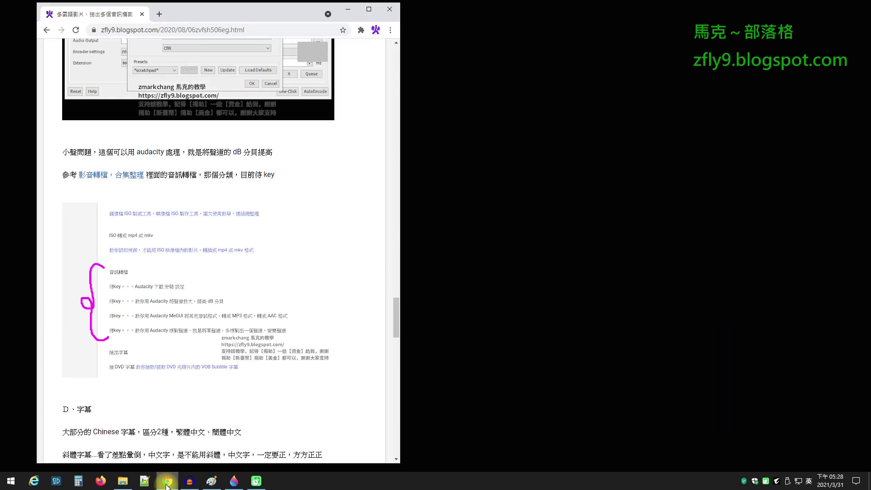
double_click(142, 152)
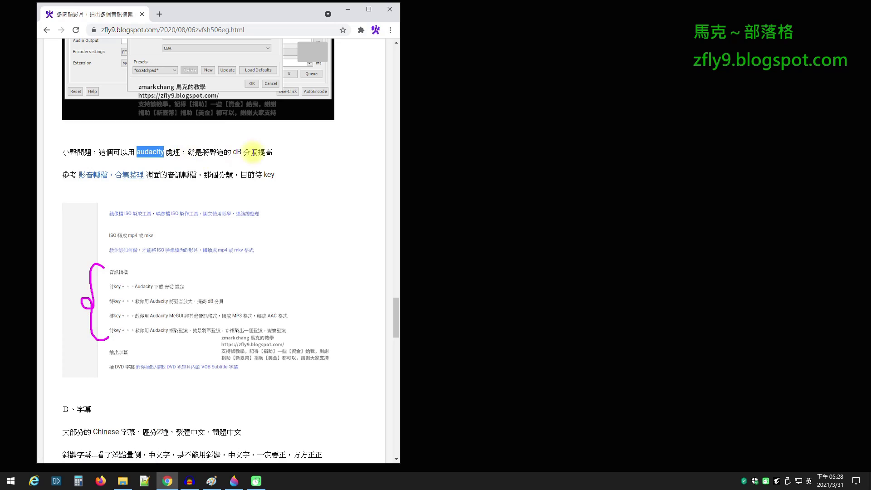
drag(255, 151, 232, 154)
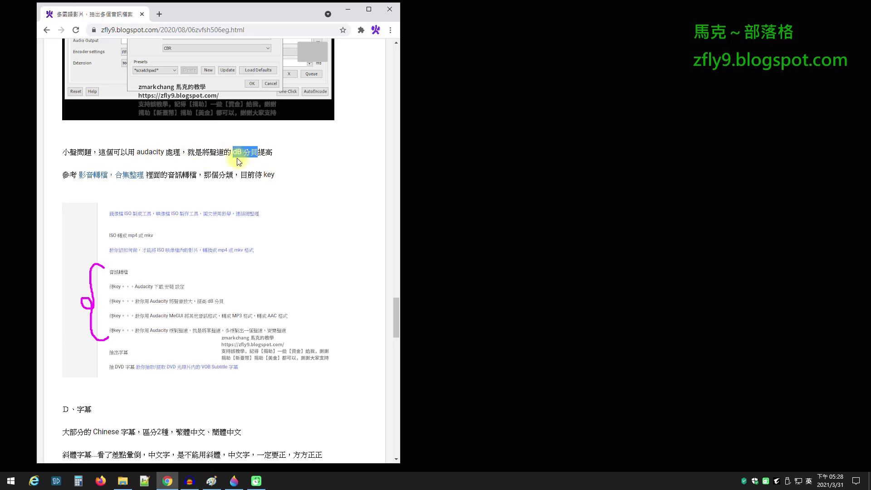
Open the 影音轉檔,合集整理 link, highlight its 音訊轉檔 section with the Audacity entries, and clear the selection.
click(130, 177)
scroll(311, 220, down, 12)
scroll(318, 245, down, 2)
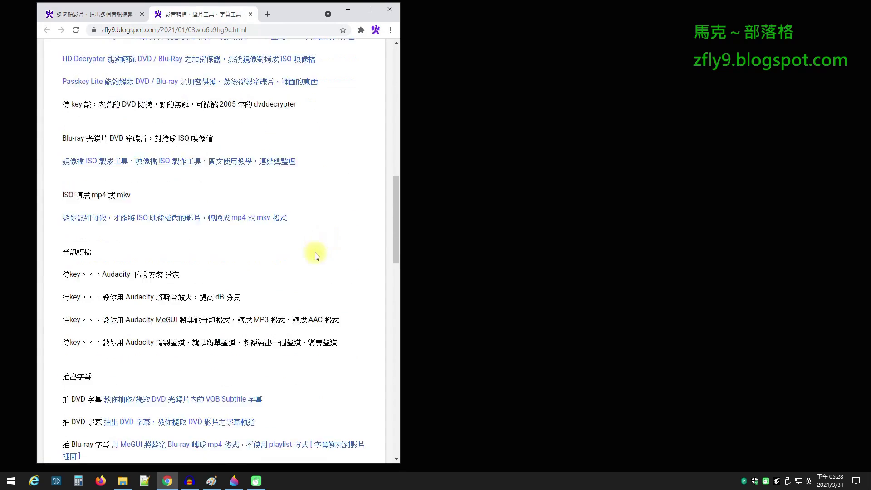
drag(337, 298, 67, 211)
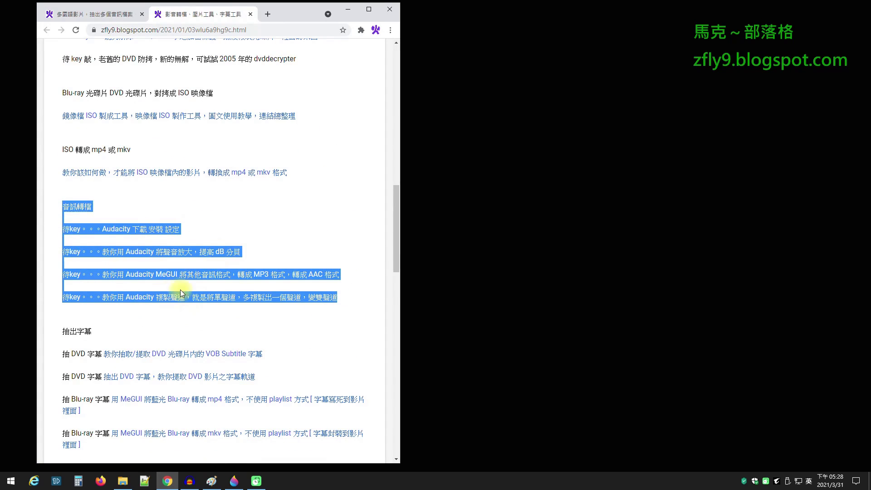
click(147, 232)
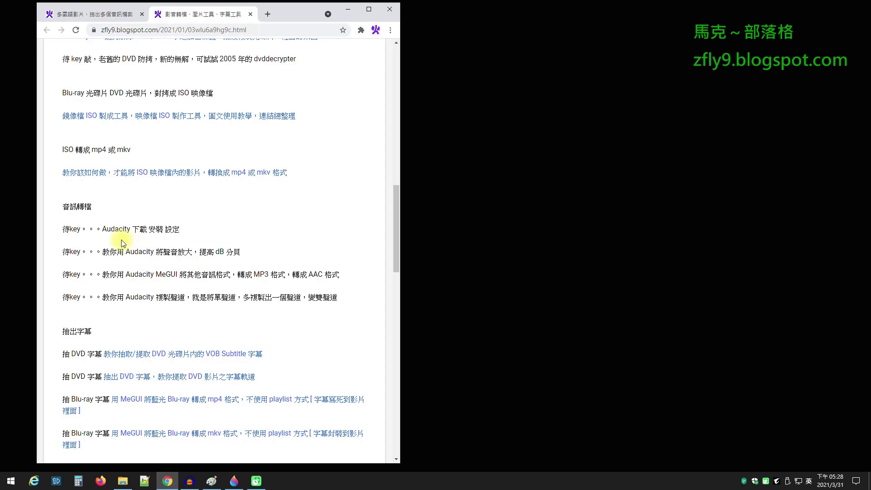
Show the Paint flowchart with the browser minimized, review it, and minimize Paint.
click(234, 481)
click(234, 480)
click(211, 481)
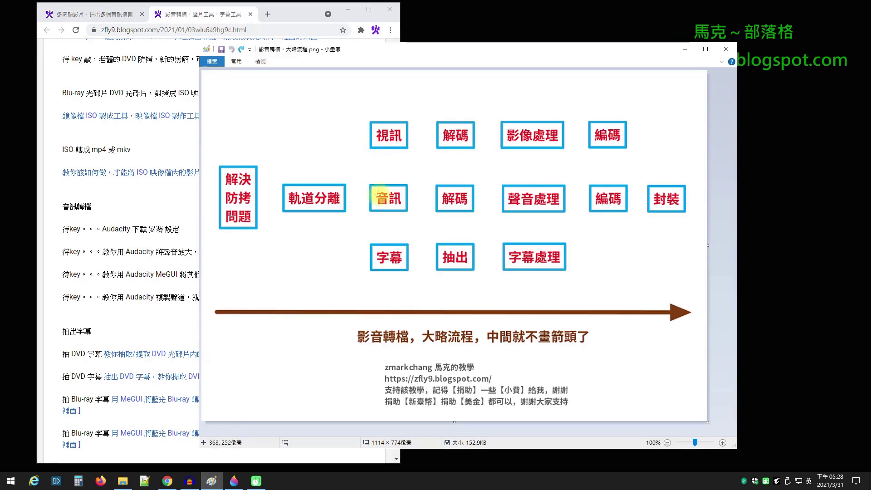
click(347, 9)
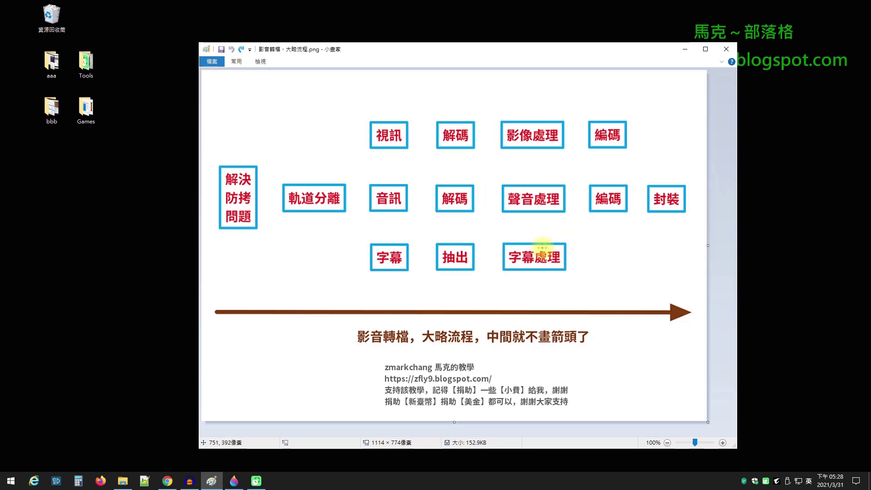
click(687, 51)
Return to the browser and highlight the whole 音訊轉檔 list, its first Audacity mention, and the section heading.
click(167, 481)
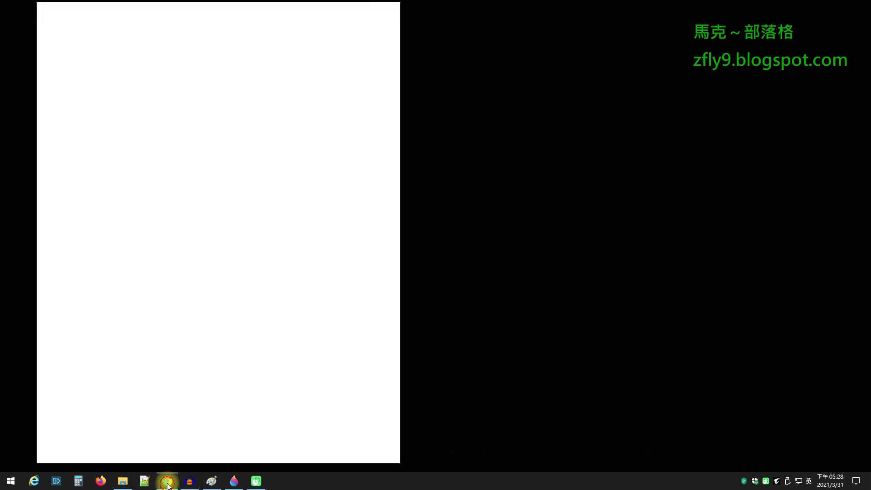
drag(64, 205, 334, 307)
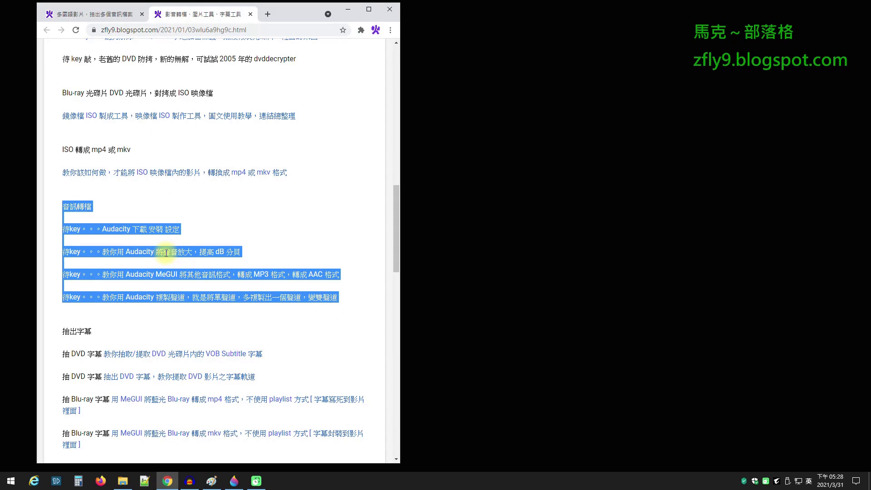
drag(102, 229, 129, 230)
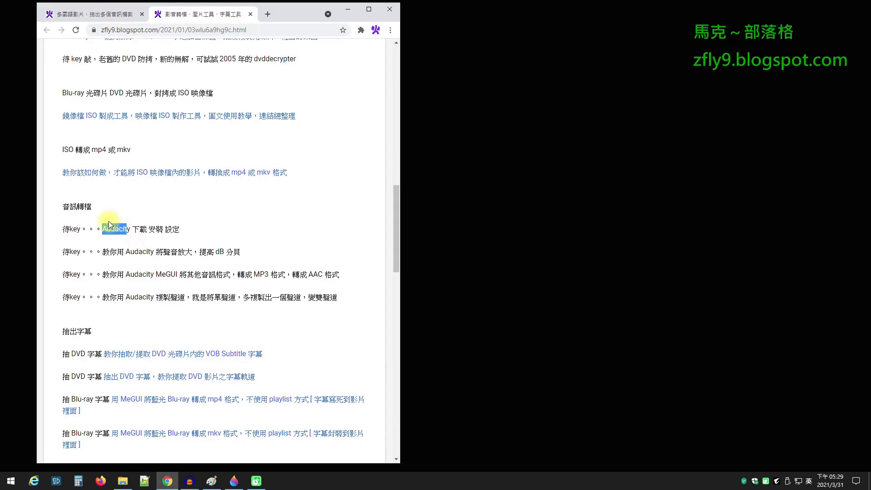
drag(92, 206, 61, 207)
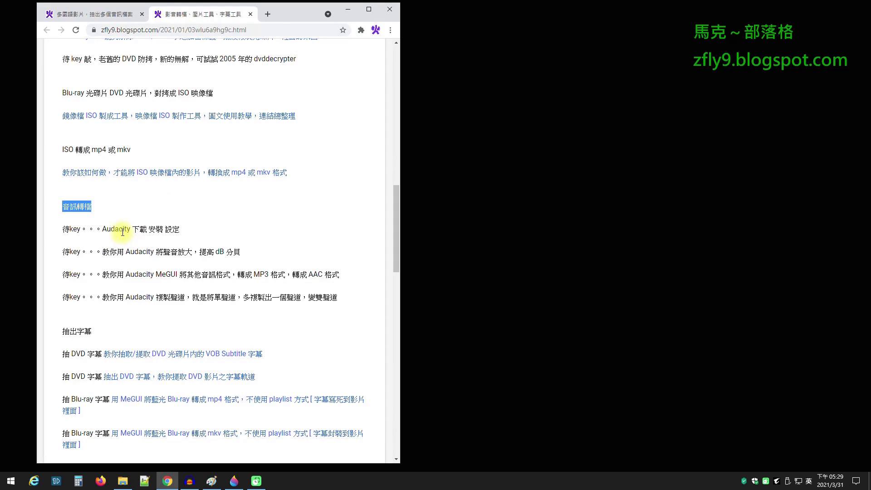
Go back to the multi-track article tab, minimize the browser, and switch to Audacity to view the 00011 - [1] Chinese tracks.
click(88, 14)
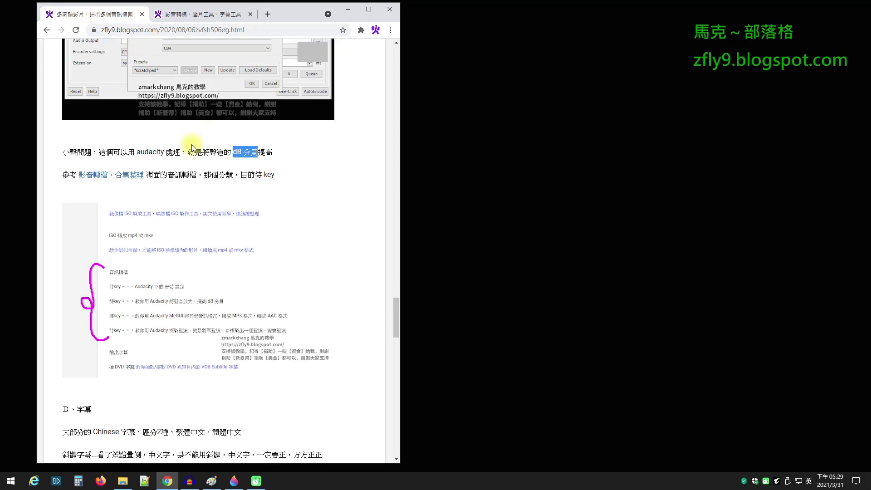
click(348, 14)
click(189, 480)
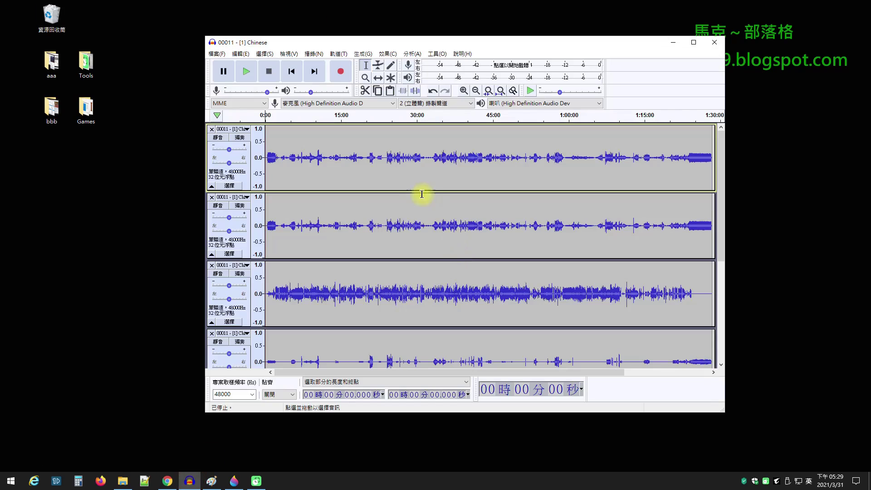
drag(720, 218, 723, 170)
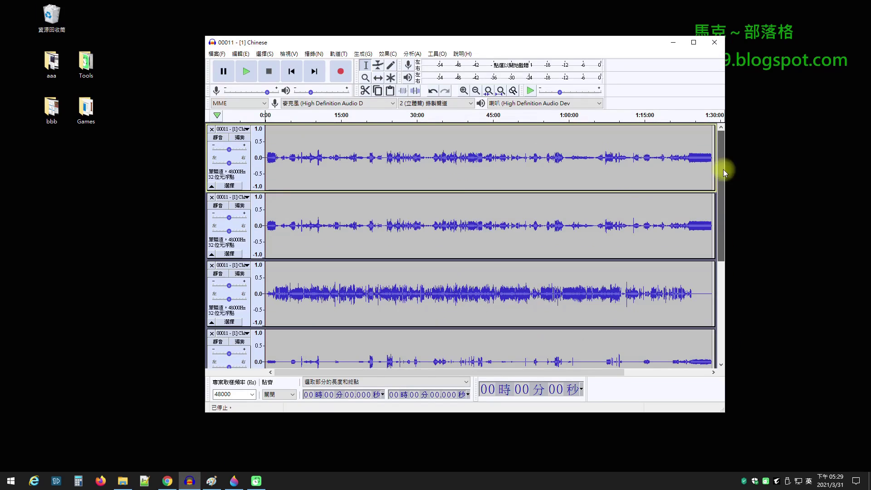
Examine and compare the waveforms of all the audio tracks in the 00011 - [1] Chinese project, from the first to the last.
click(465, 170)
click(486, 227)
scroll(509, 235, down, 3)
click(501, 239)
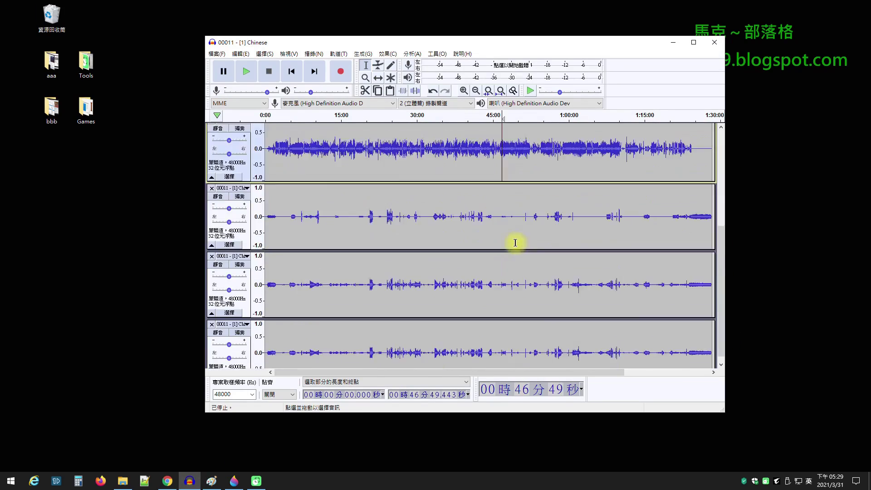
scroll(511, 244, down, 1)
click(512, 244)
click(523, 322)
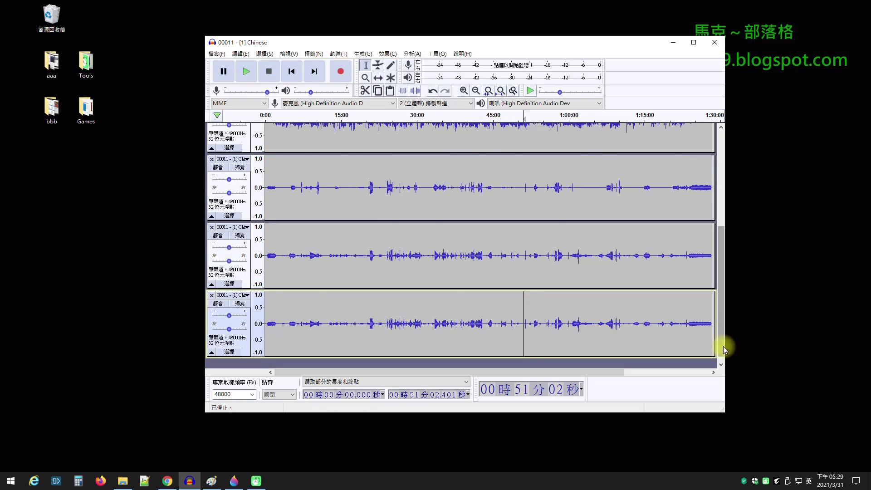
drag(723, 346, 716, 225)
click(565, 172)
click(692, 159)
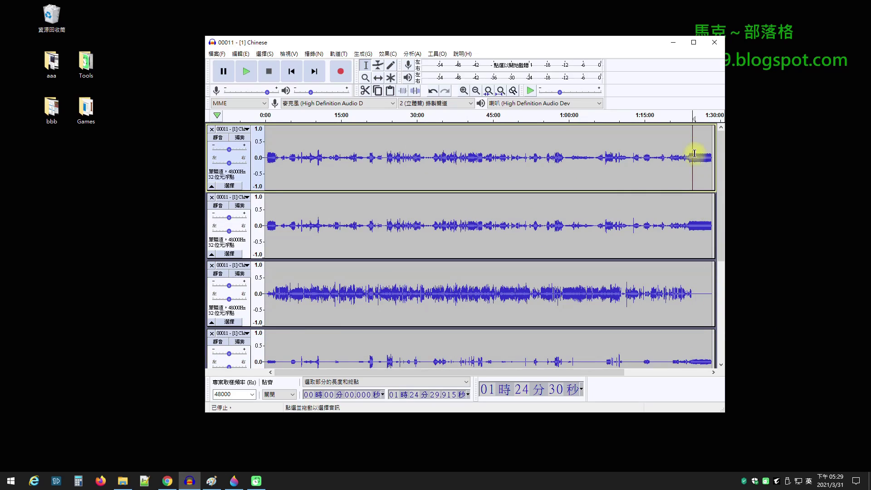
drag(720, 251, 722, 336)
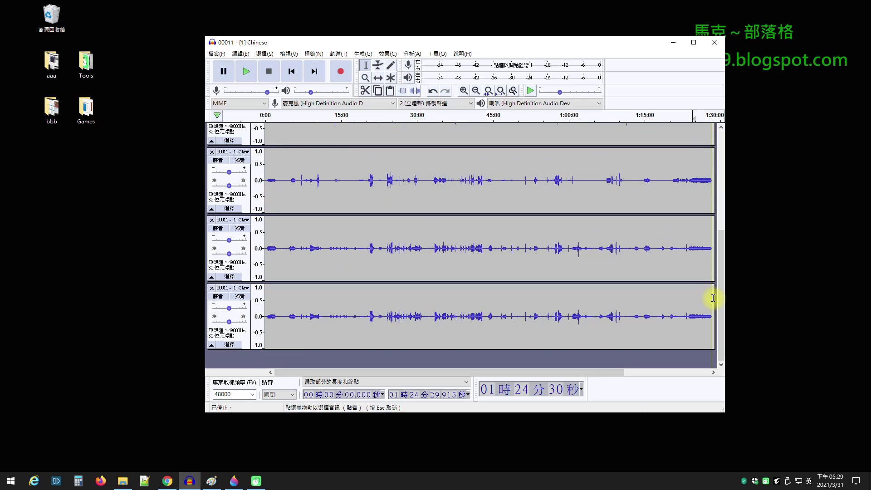
drag(723, 327, 723, 177)
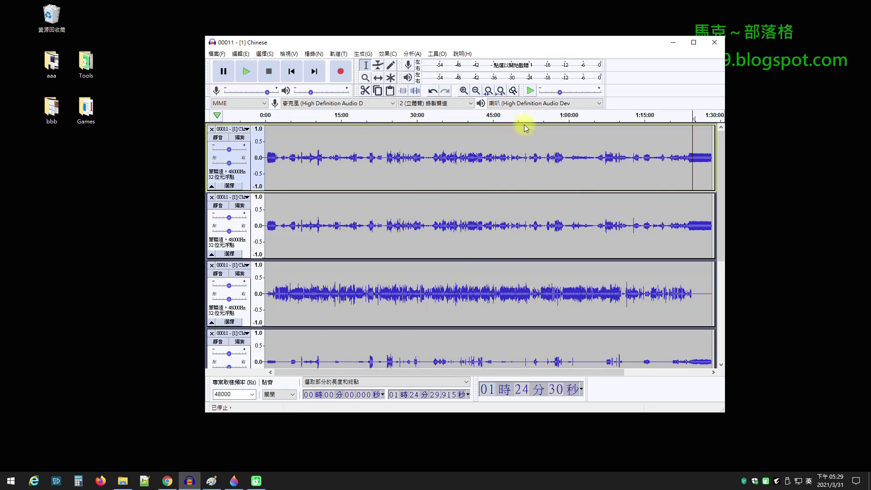
scroll(662, 183, down, 5)
click(550, 301)
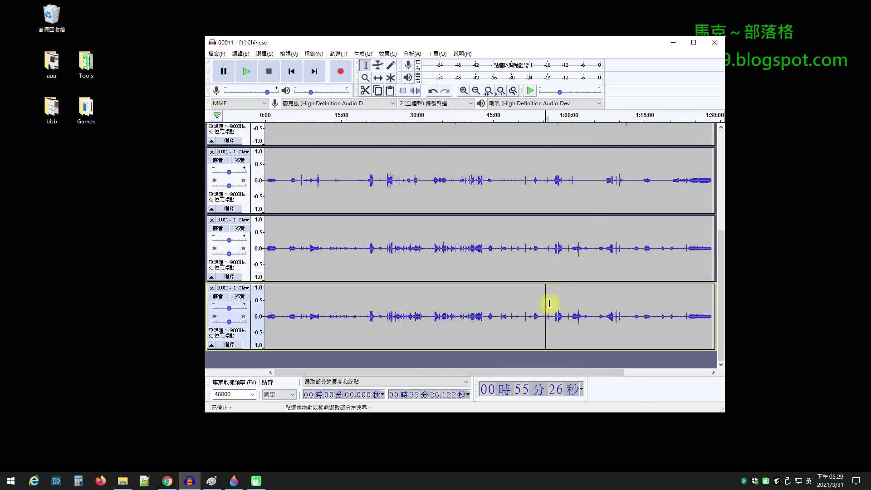
click(544, 249)
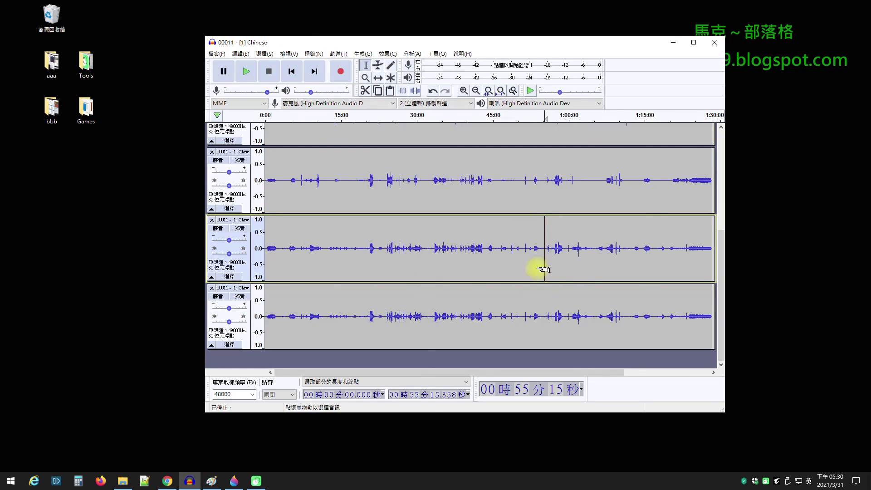
click(673, 42)
Switch to Chrome and review the article's notes on raising dB with Audacity and on MKVToolNix muxing, default tracks and track annotations.
click(167, 481)
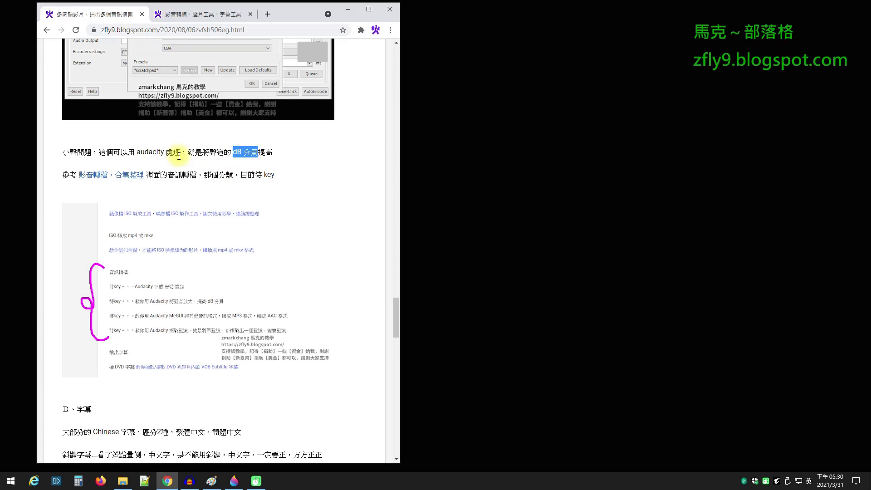
drag(272, 152, 234, 152)
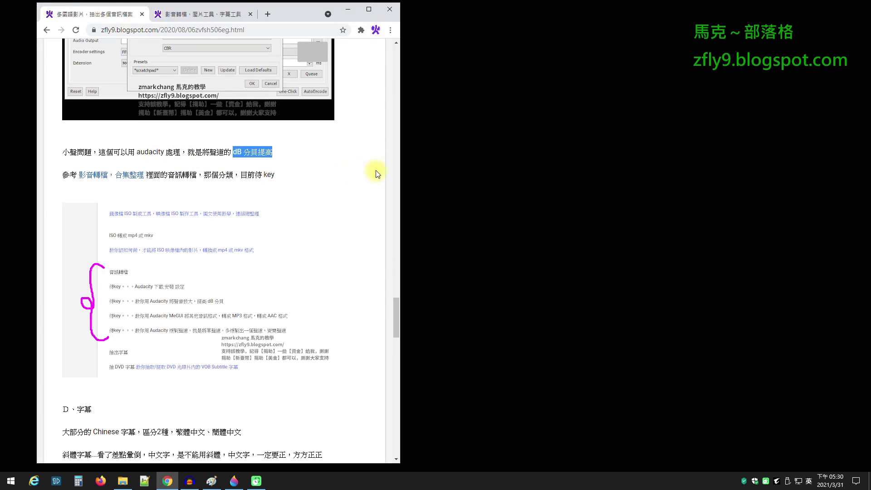
scroll(370, 180, up, 5)
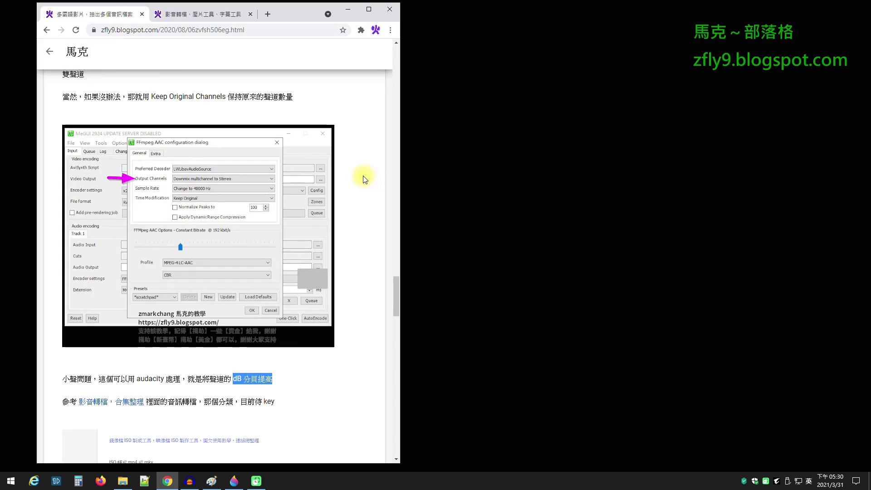
scroll(363, 179, up, 13)
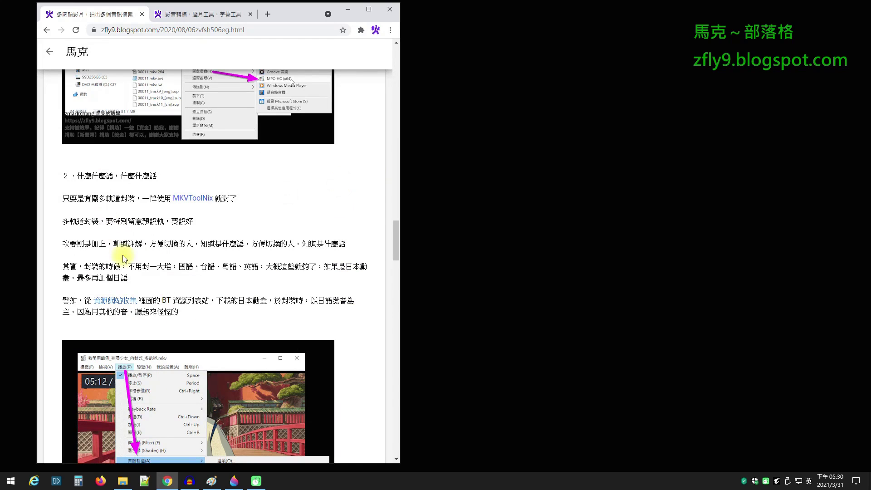
drag(62, 199, 245, 200)
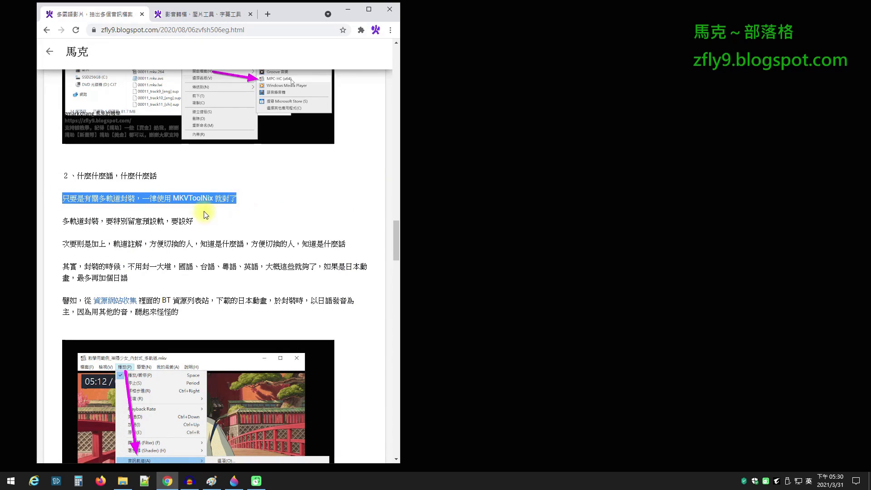
drag(164, 221, 142, 221)
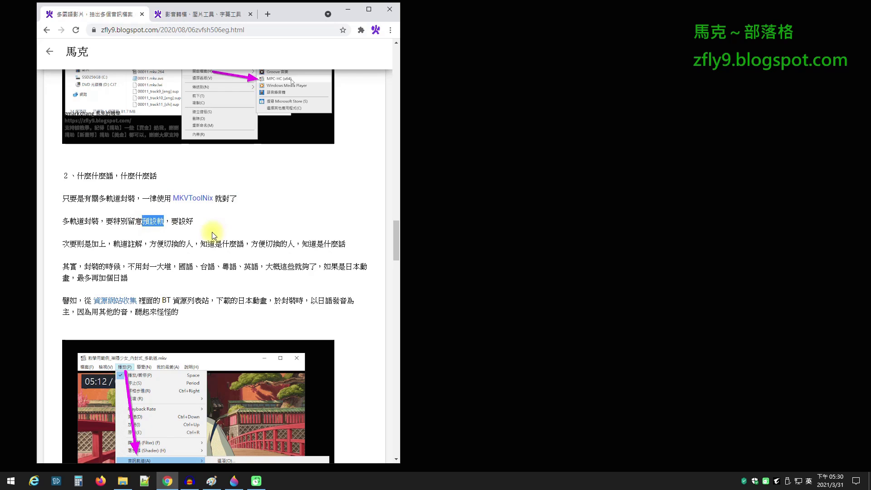
drag(142, 244, 113, 244)
click(348, 9)
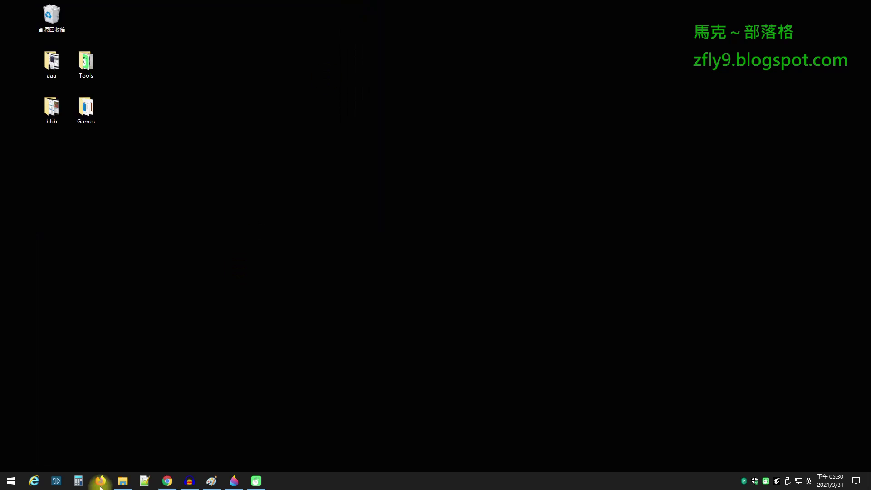
Switch to File Explorer and compare the sizes of the Chinese and English .thd, .ac3 and .m4a audio files in the Downloads folder.
click(127, 487)
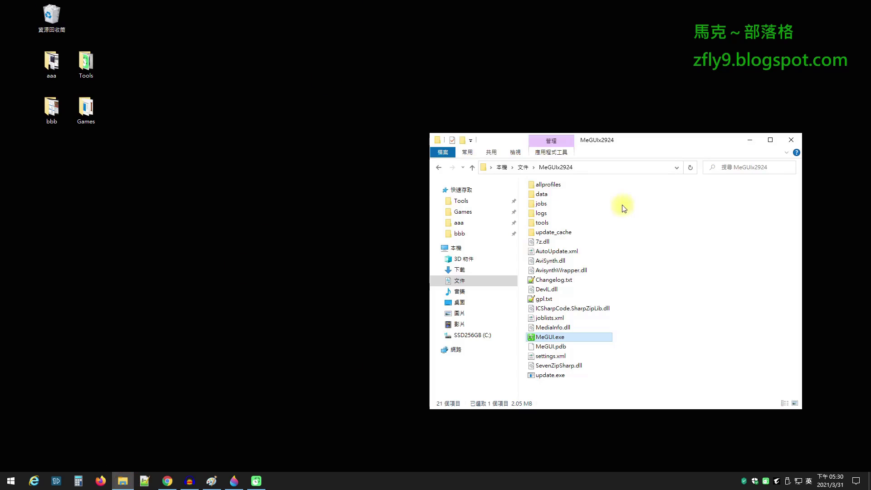
click(456, 269)
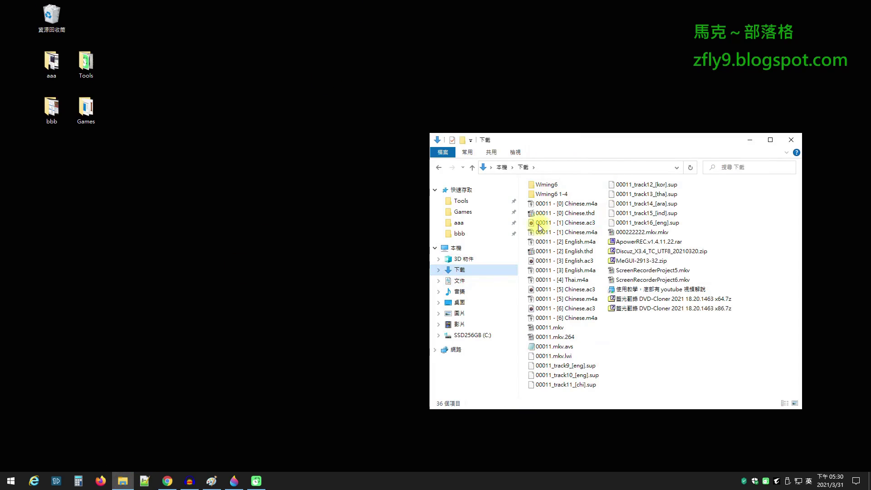
click(589, 232)
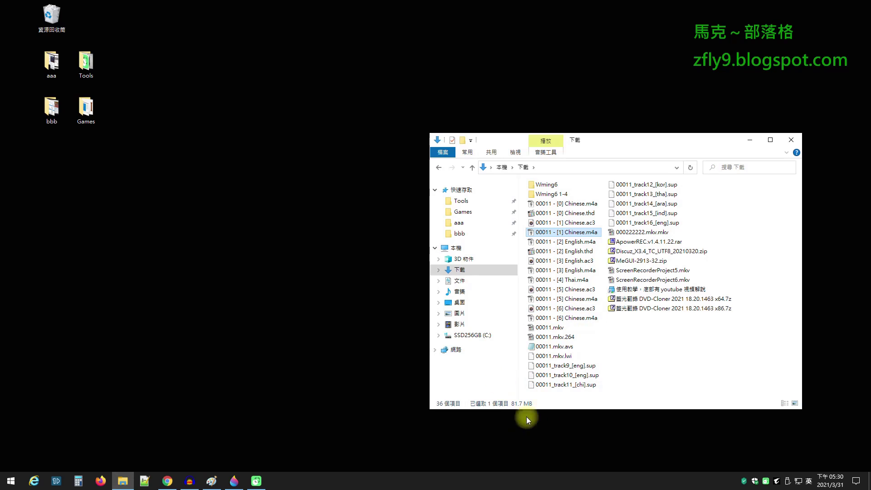
click(585, 223)
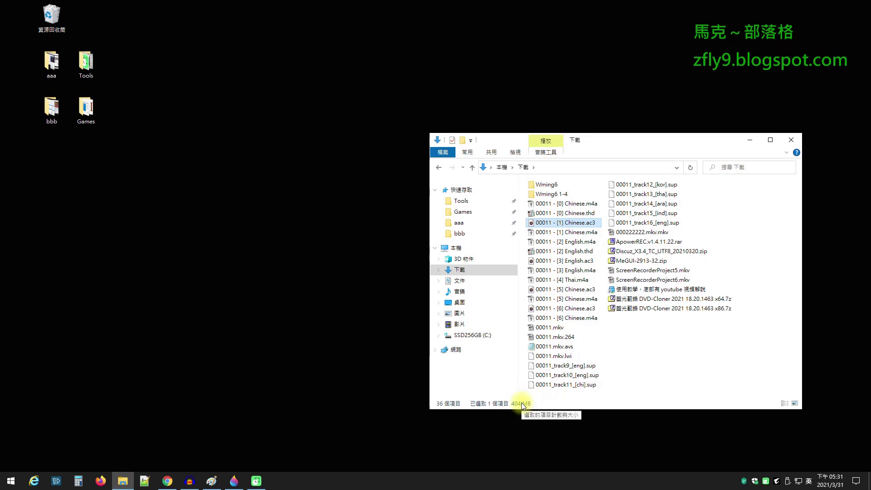
click(594, 214)
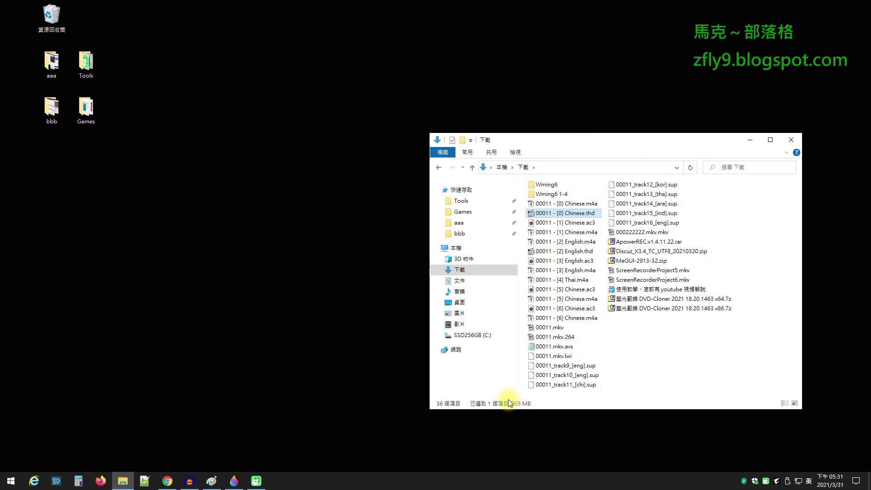
click(595, 233)
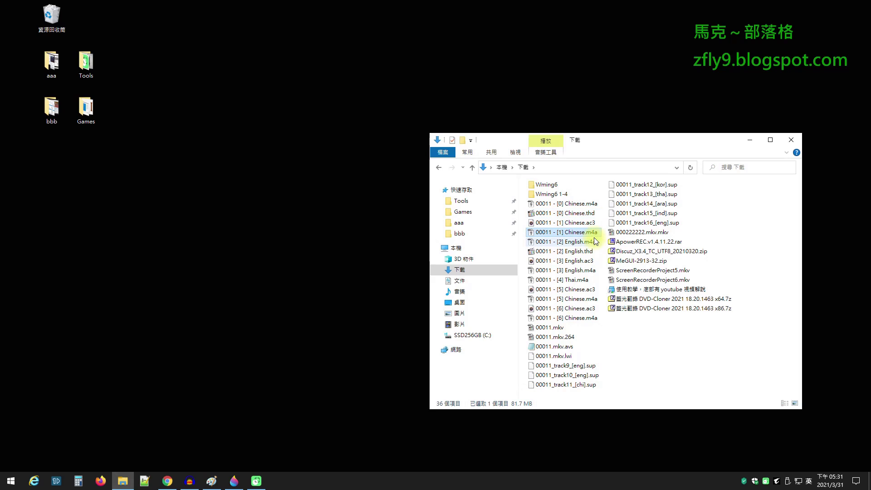
click(599, 264)
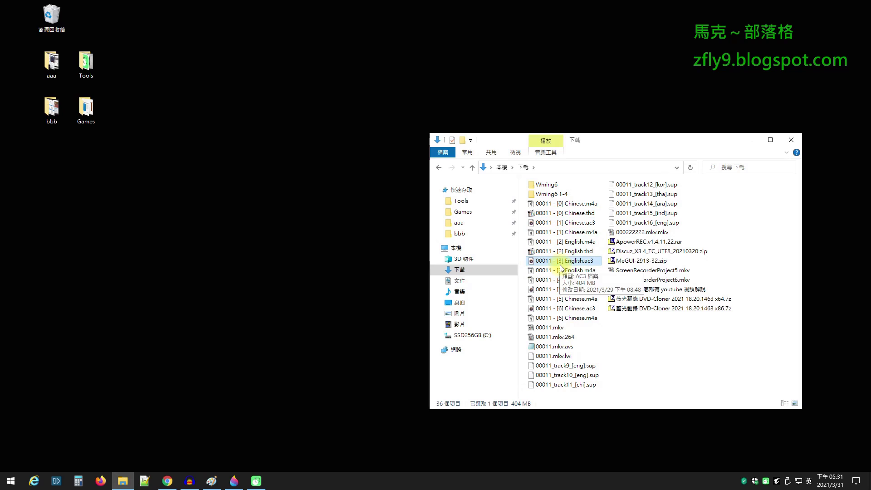
click(591, 271)
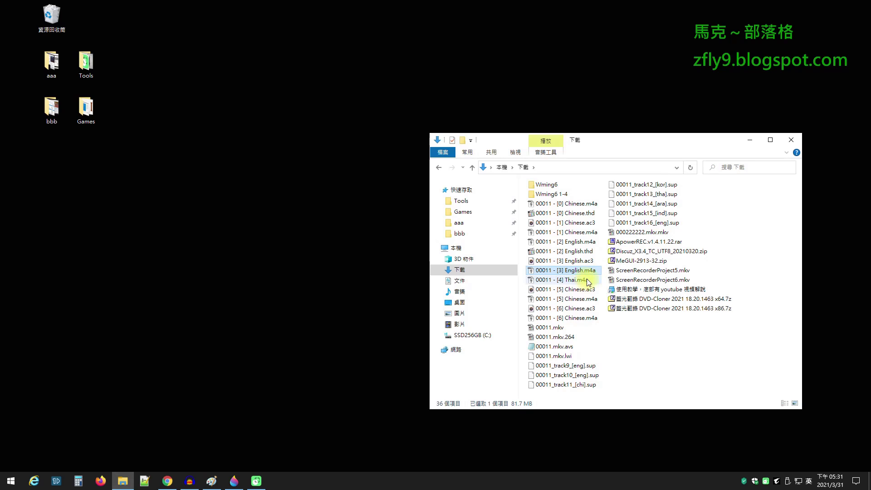
click(749, 139)
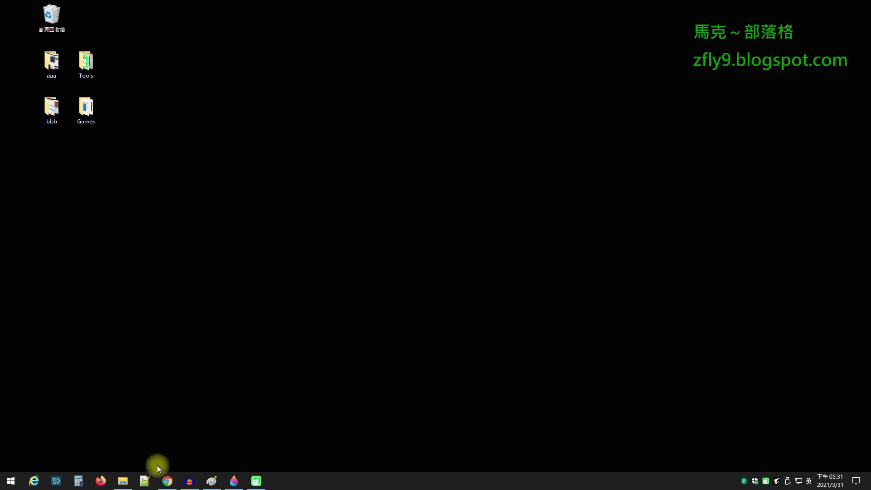
Launch mkvtoolnix-gui.exe from the mkvtoolnix64 folder in Documents.
click(122, 481)
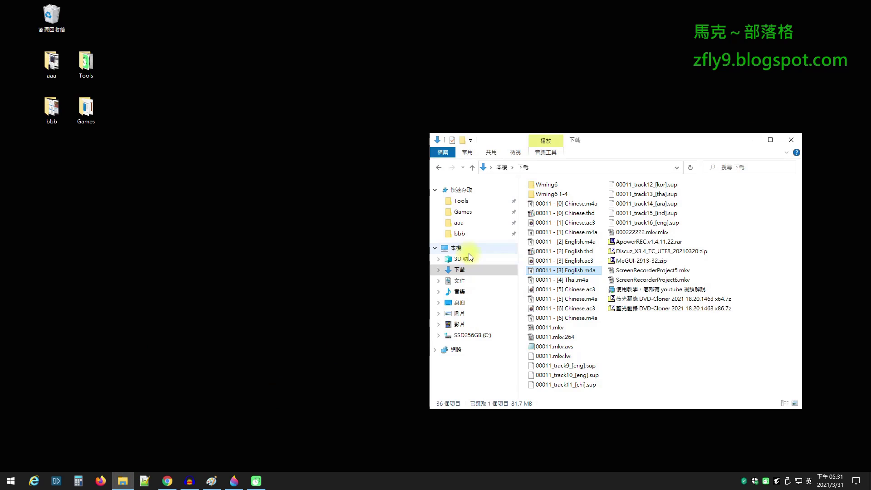
click(460, 280)
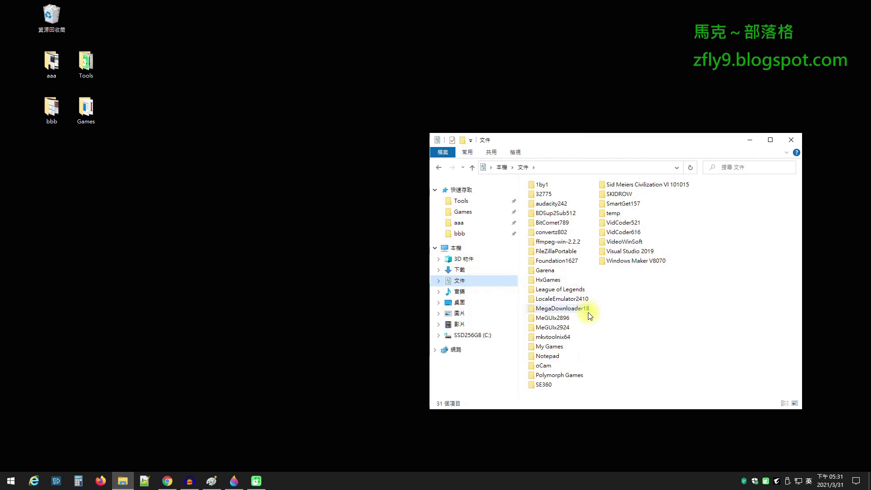
double_click(567, 336)
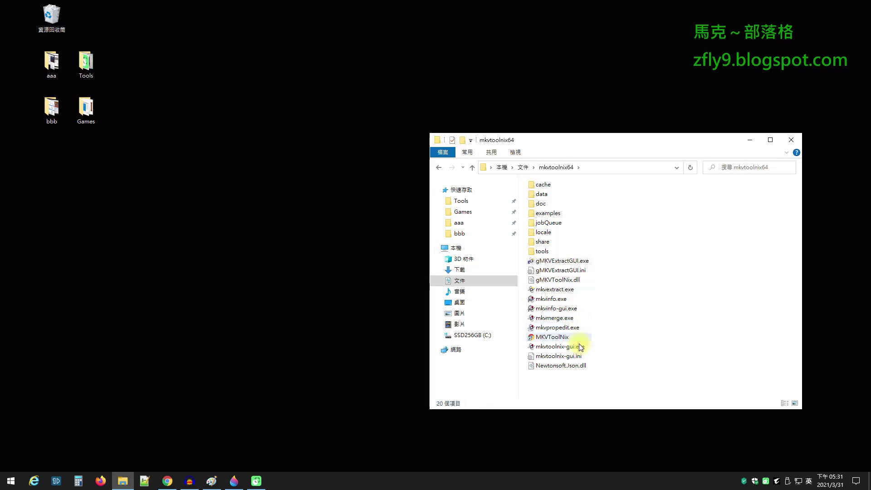
click(549, 347)
double_click(582, 349)
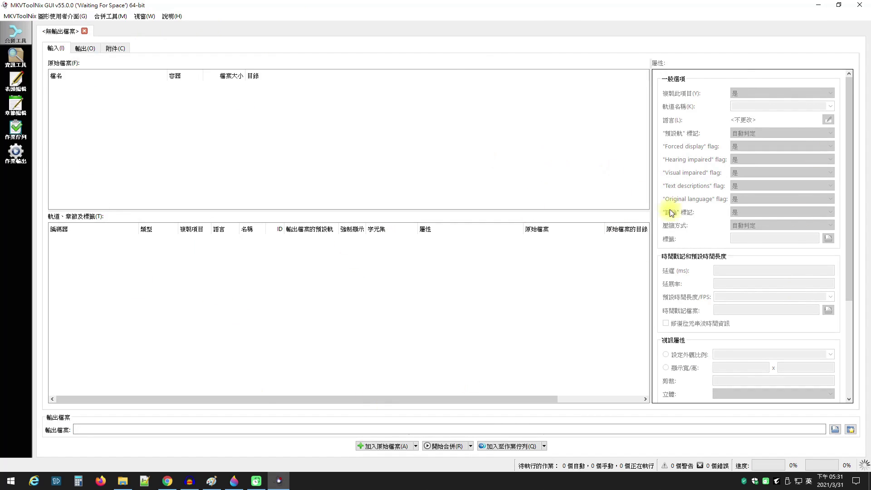
Add the video file 00011.mkv.264 from Downloads as a source file for the merge.
right_click(274, 133)
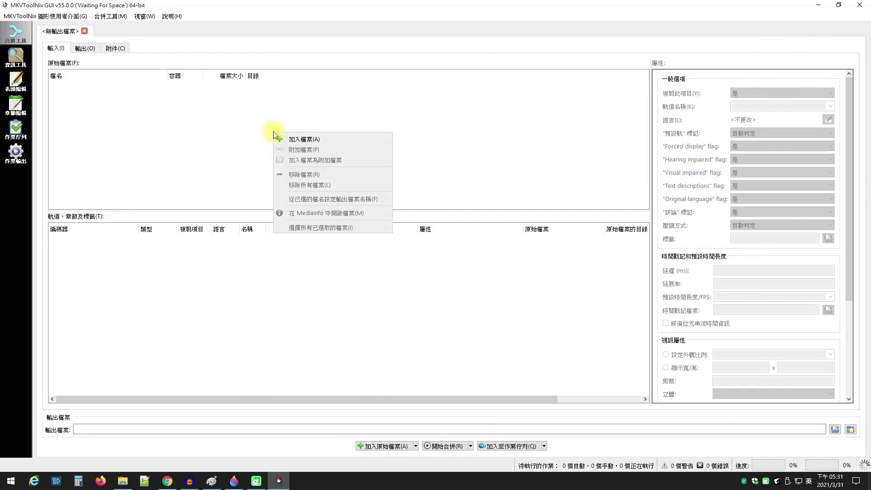
click(297, 141)
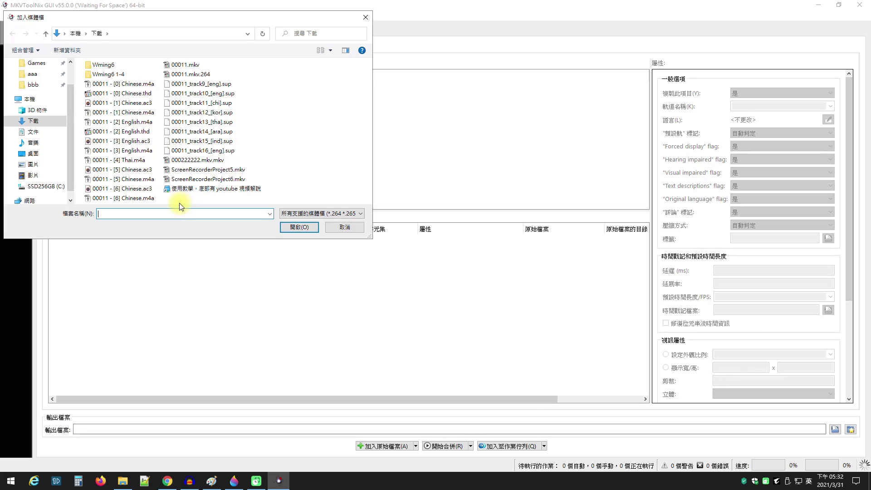
click(195, 74)
click(299, 226)
Add the audio file 00011 - [1] Chinese.m4a to the source files.
right_click(107, 124)
click(135, 131)
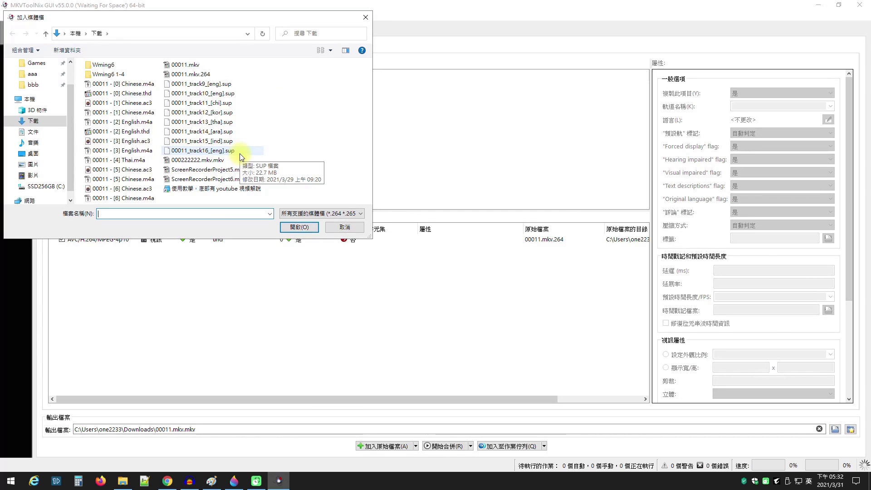
click(140, 113)
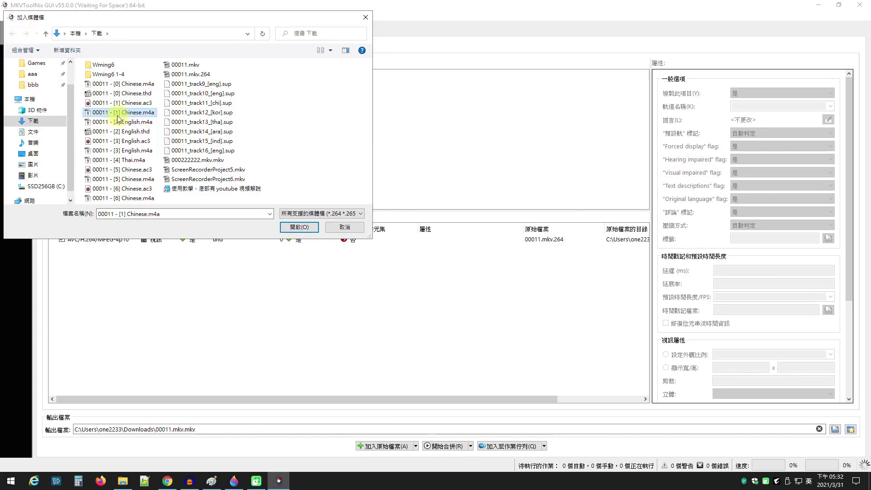
click(298, 226)
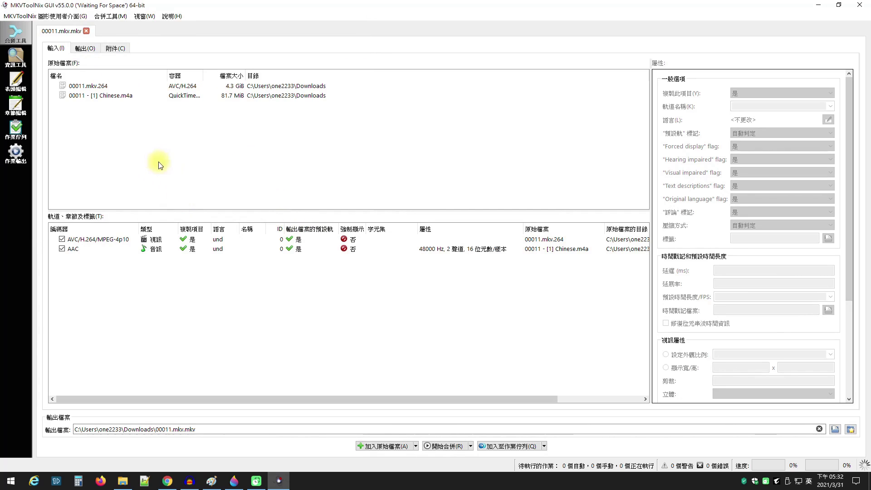
Add the audio file 00011 - [3] English.m4a to the source files.
right_click(98, 117)
click(111, 121)
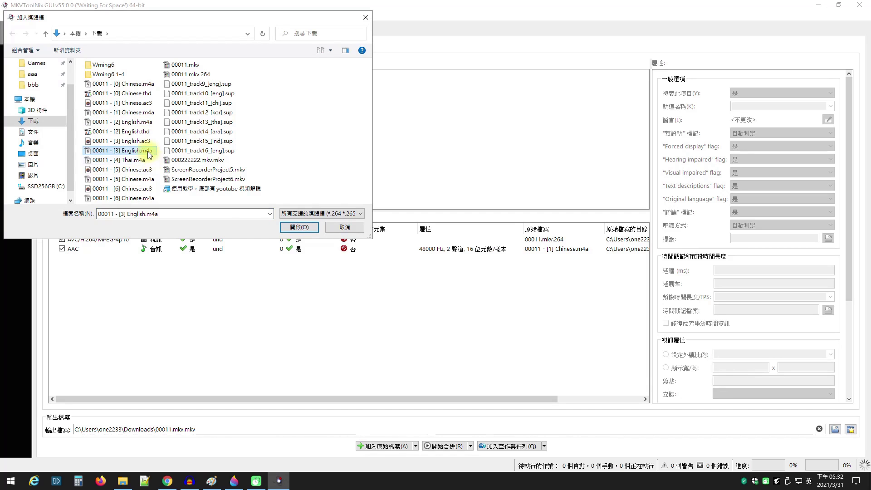
click(299, 226)
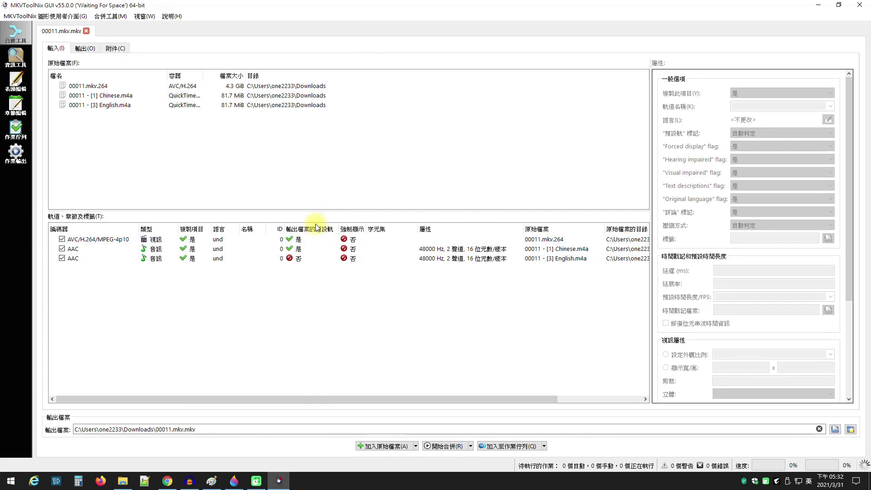
Set the default-track flag of the Chinese audio track to 否.
click(309, 241)
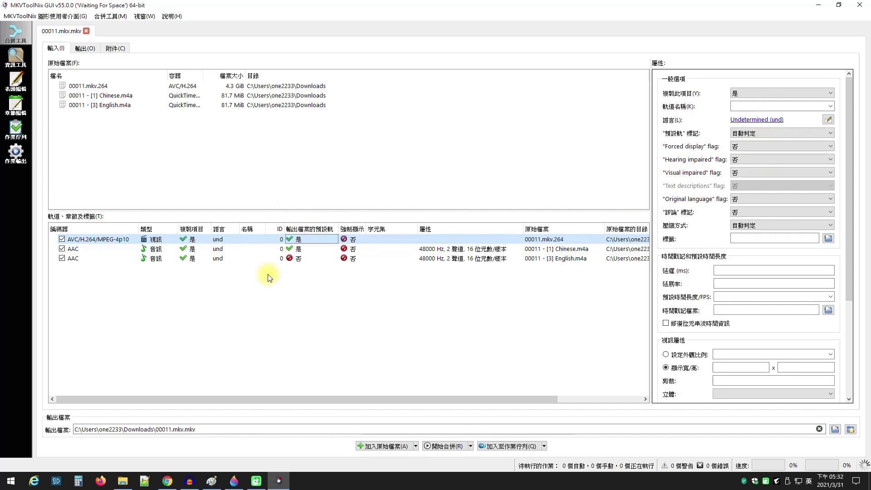
click(312, 250)
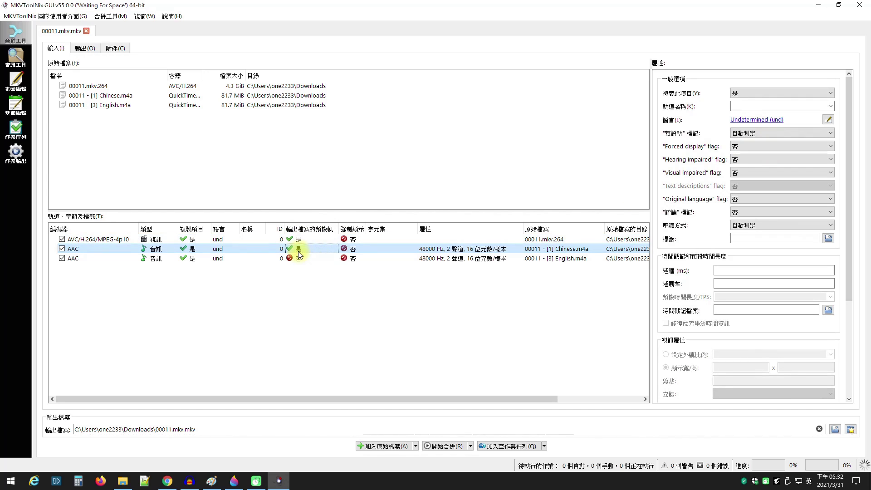
key(Down)
click(307, 250)
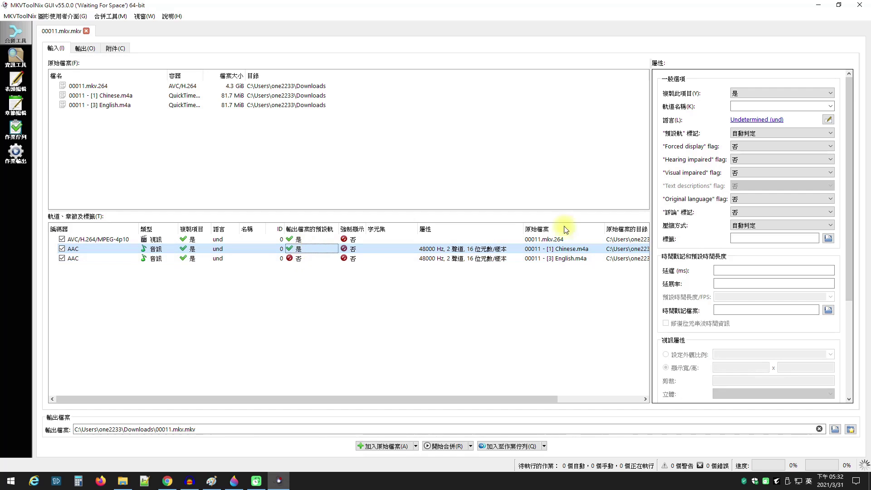
click(745, 134)
click(757, 159)
Set the default-track flag of the English audio track to 否.
click(291, 260)
click(294, 260)
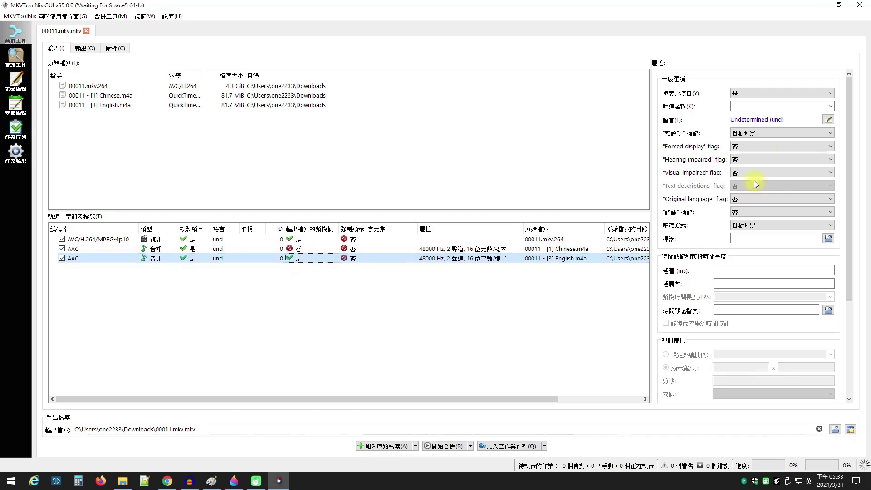
click(759, 134)
click(748, 158)
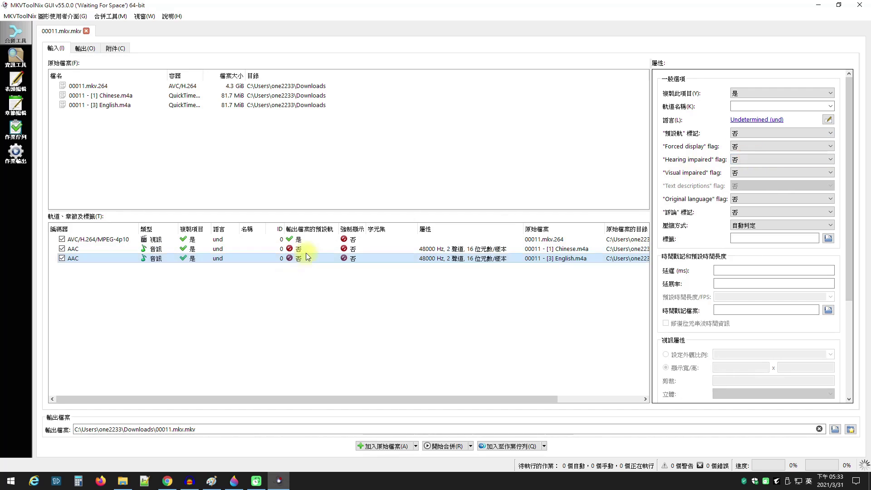
Set the default-track flag of the Chinese audio track to 是.
click(297, 249)
click(744, 132)
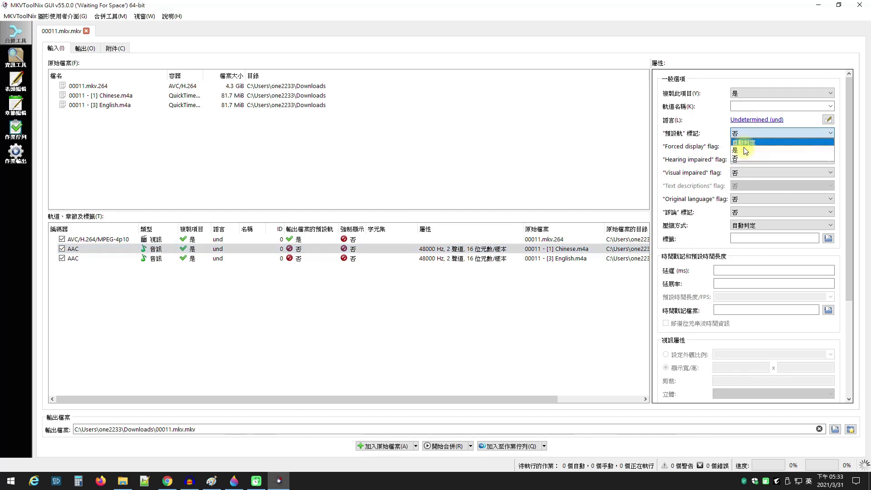
click(737, 145)
click(281, 248)
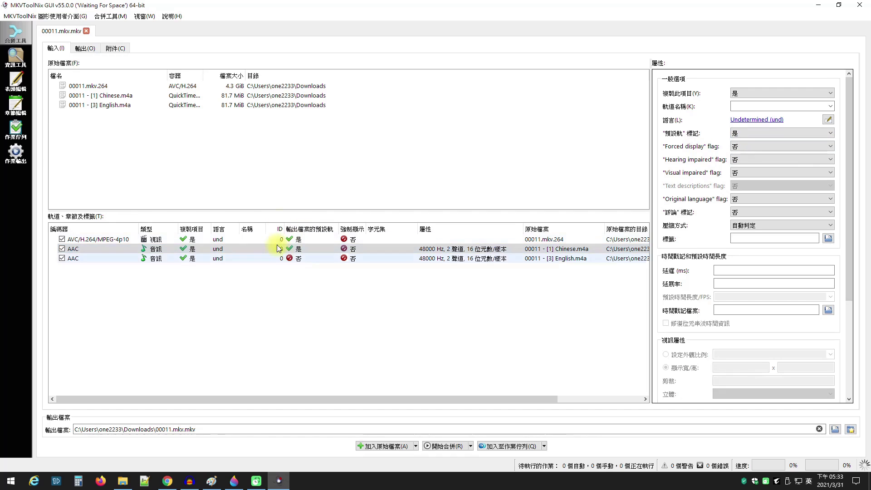
Name the AVC/H.264 video track 香港.
click(263, 239)
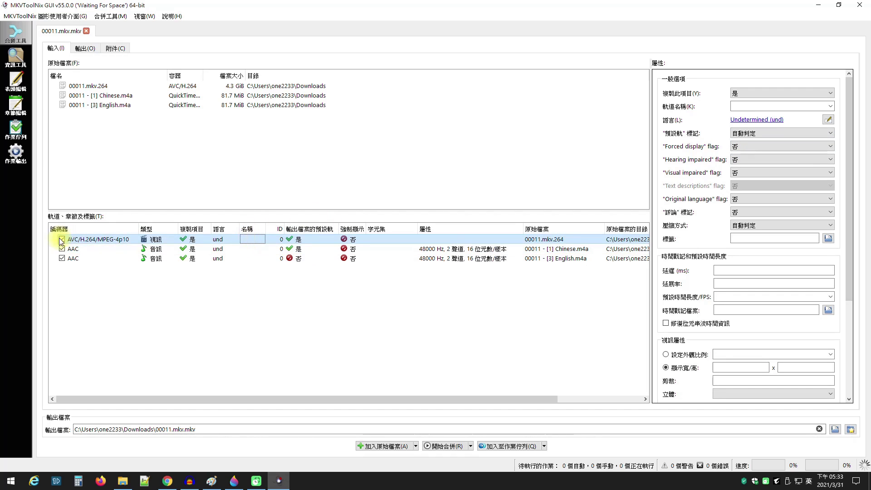
click(742, 107)
key(shift)
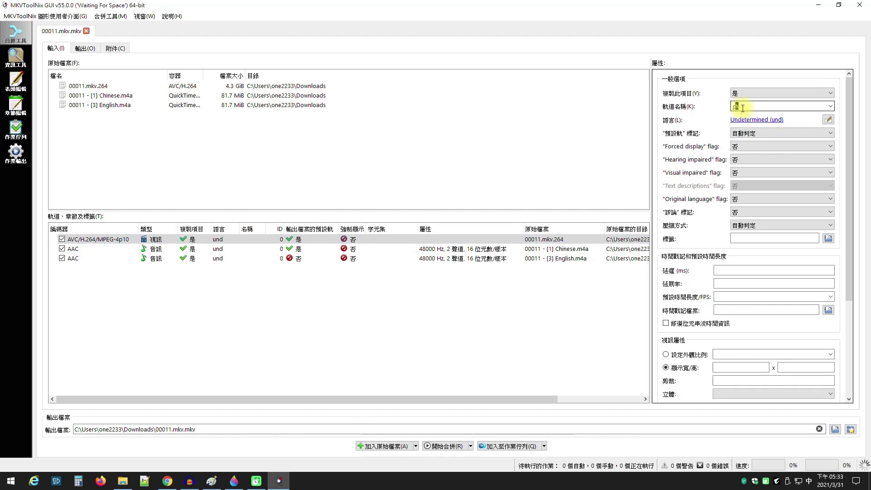
text(回)
key(Return)
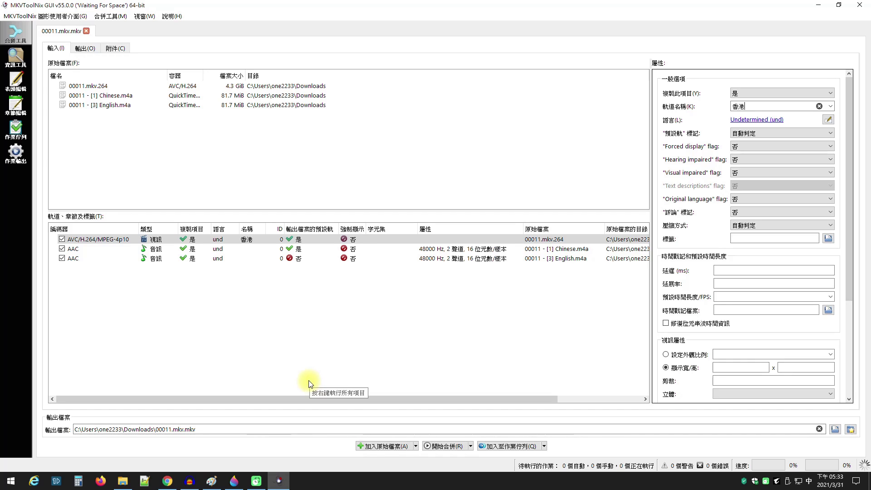
click(253, 239)
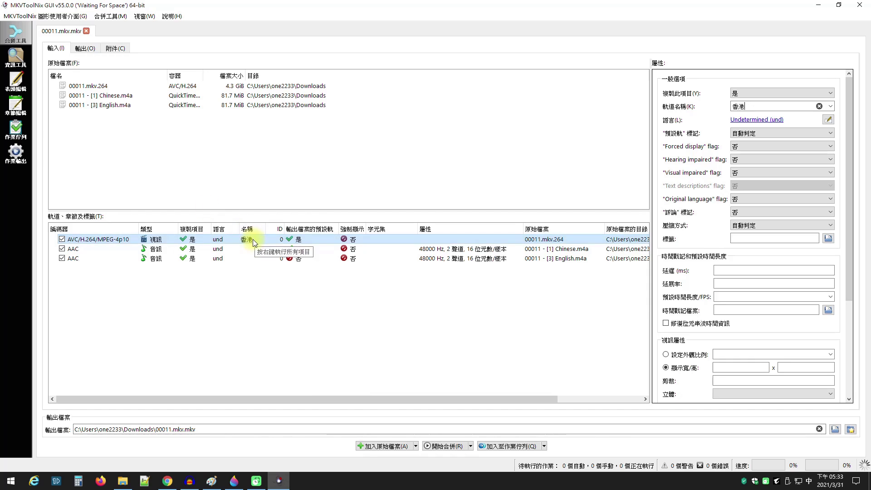
Name the Chinese audio track 國語.
click(253, 249)
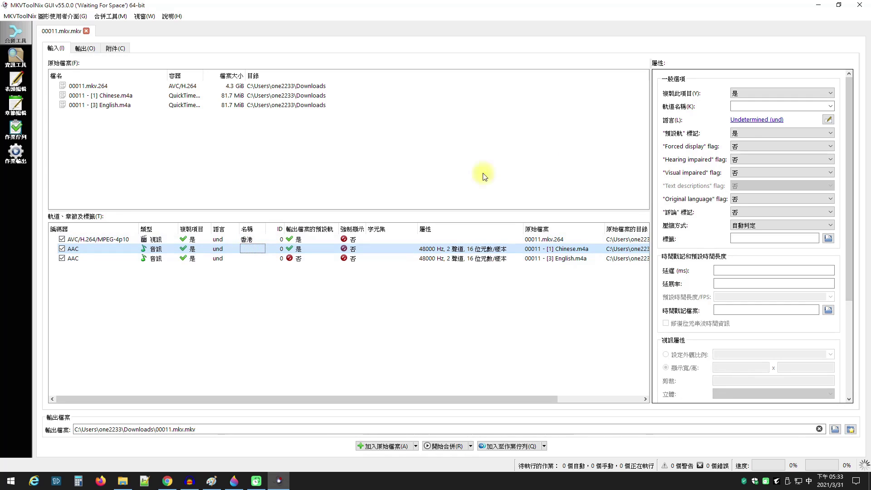
click(758, 108)
key(shift)
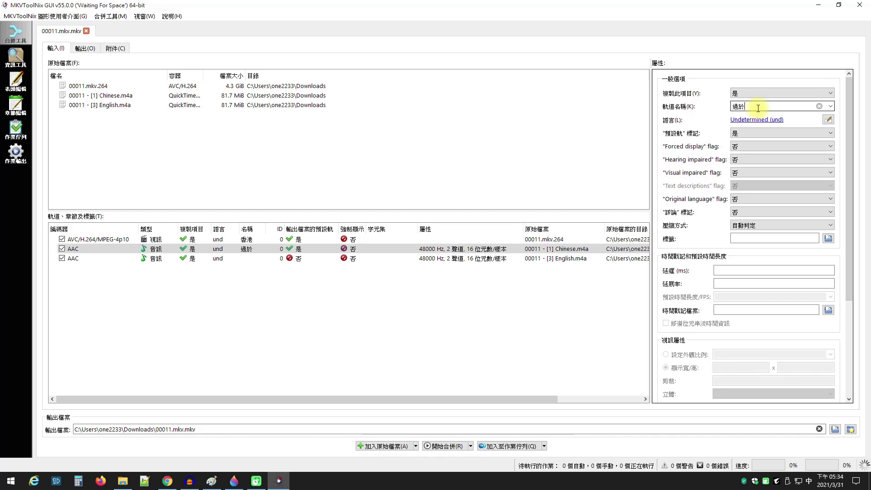
text(y)
key(Left)
key(Down)
key(Return)
key(Return)
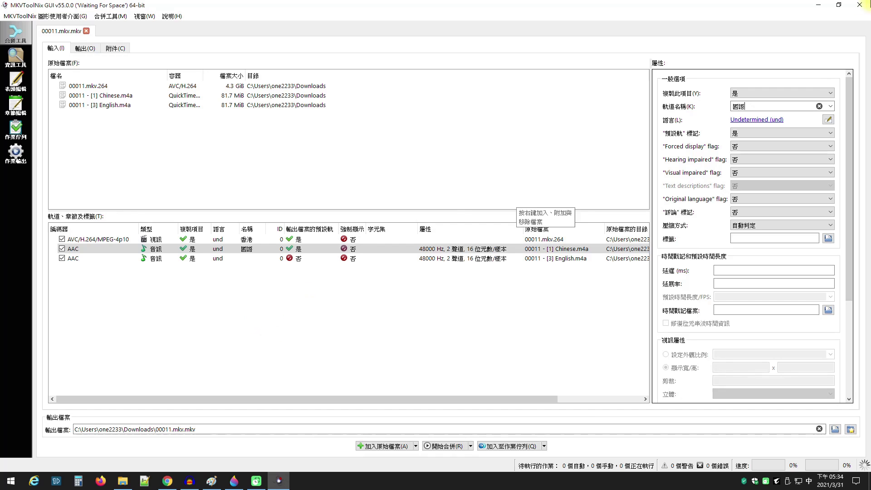
Minimize the open windows, switch to Chrome and find the section D、字幕 in the tutorial article.
click(819, 5)
click(752, 143)
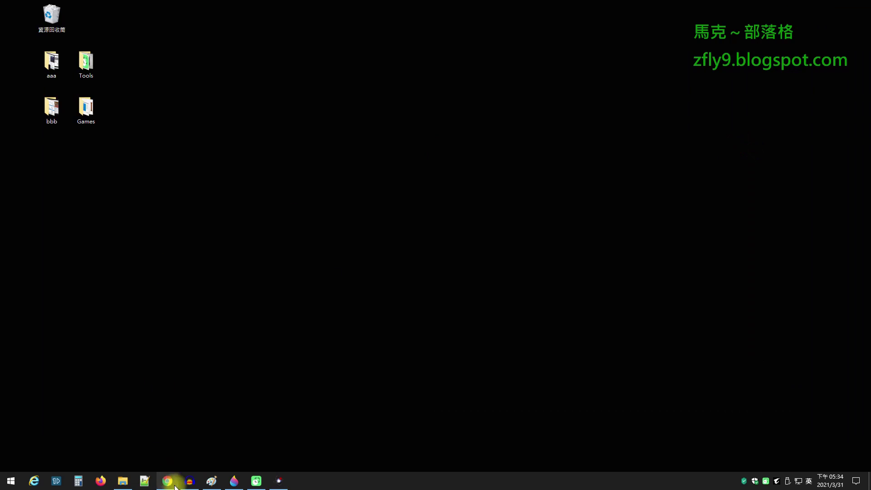
click(168, 480)
scroll(272, 188, down, 7)
scroll(150, 198, down, 20)
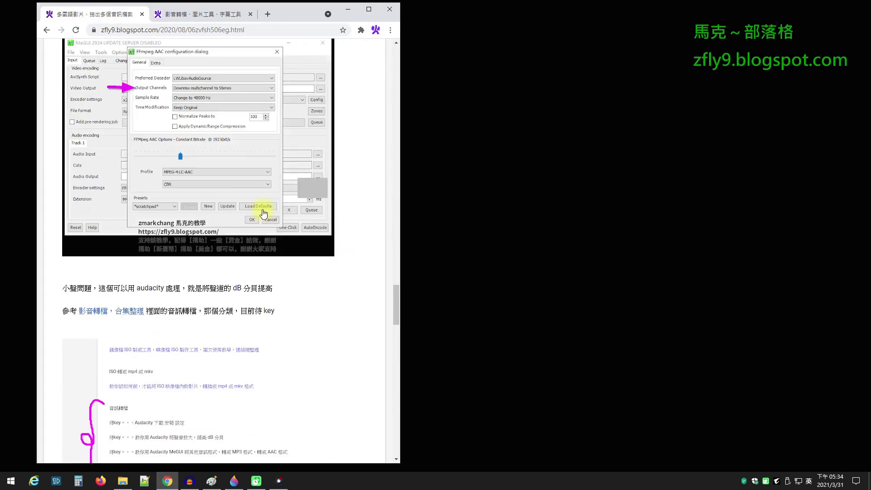
triple_click(71, 94)
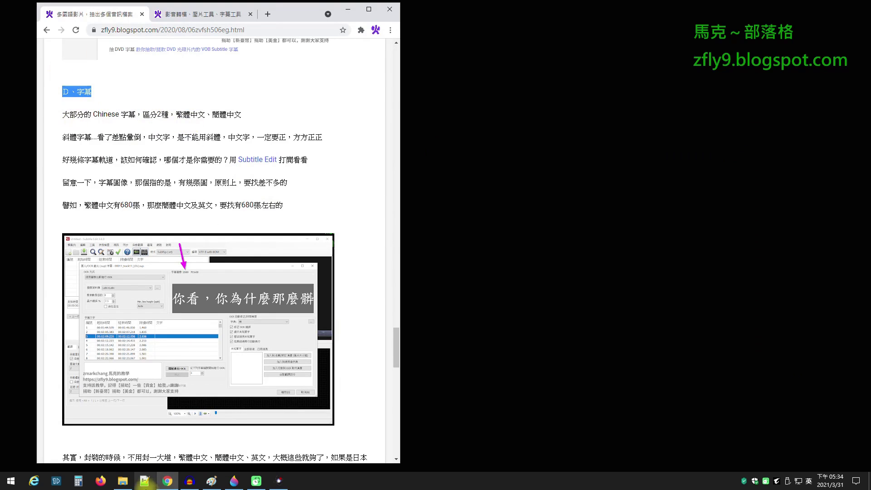
Open the Downloads folder and examine the Chinese and English .sup subtitle files, including tracks 9, 10, 11 and 16.
click(122, 480)
click(459, 270)
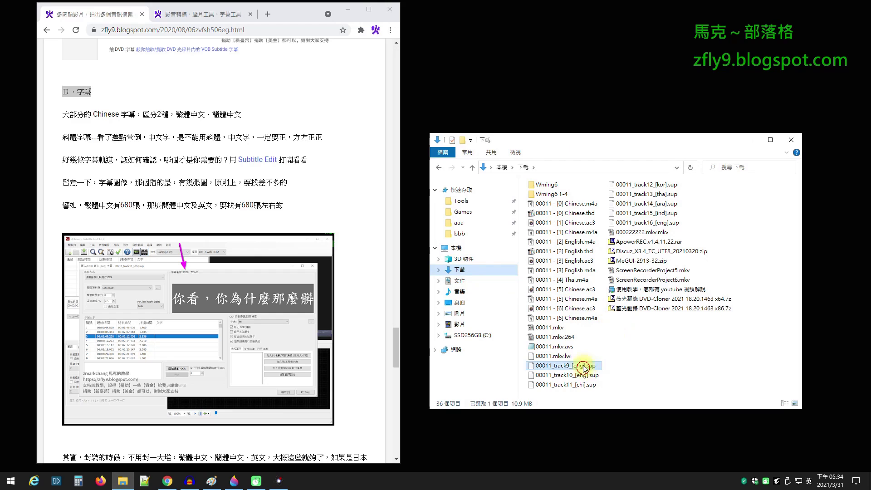
click(587, 386)
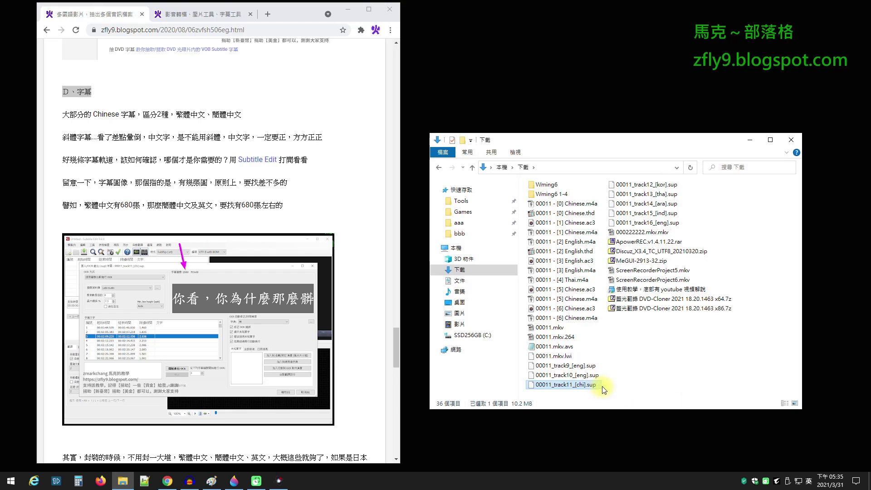
click(567, 366)
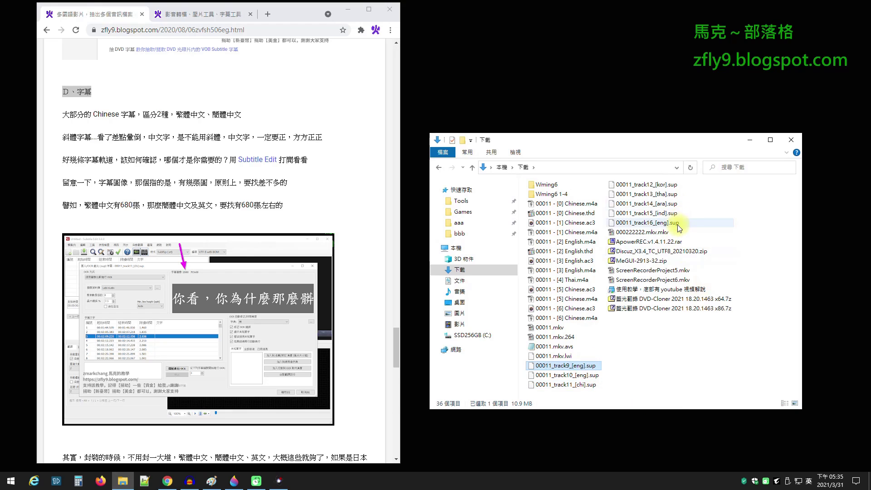
click(585, 377)
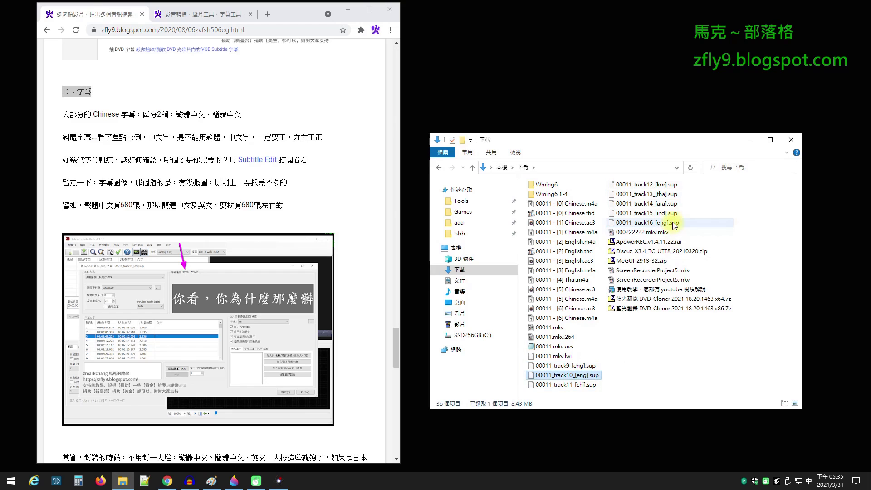
click(674, 227)
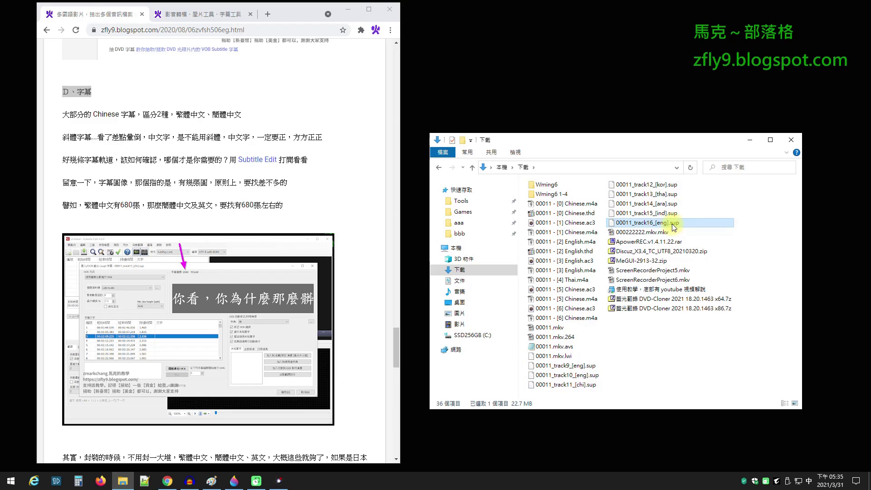
click(585, 385)
Compare the article's note on 繁體中文 and 簡體中文 with 00011_track11_[chi].sup, and minimize the browser and folder windows.
click(178, 116)
drag(212, 115, 244, 119)
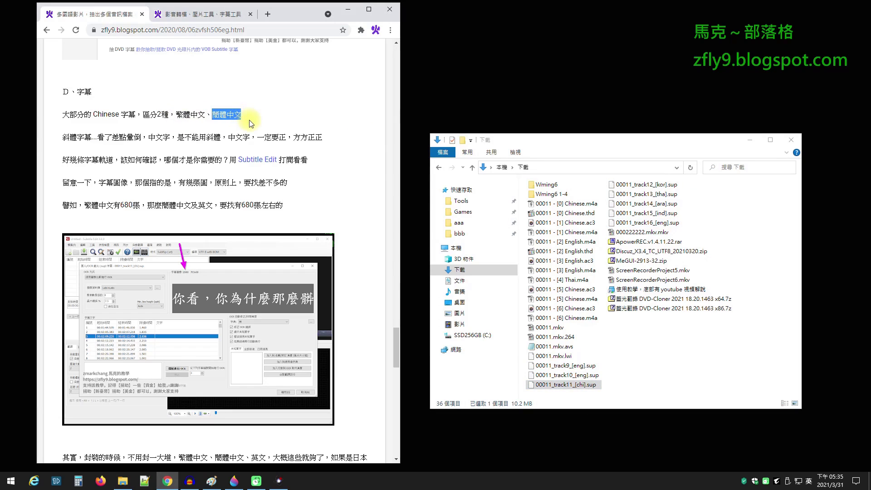
click(575, 385)
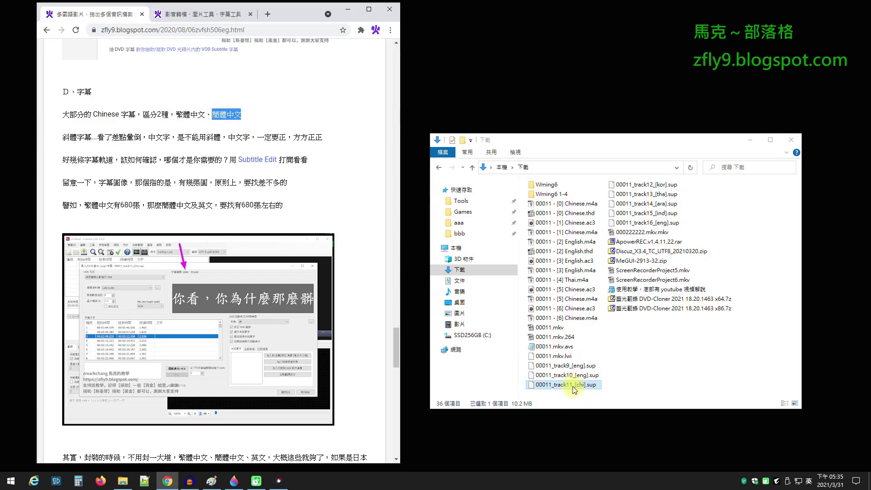
click(557, 454)
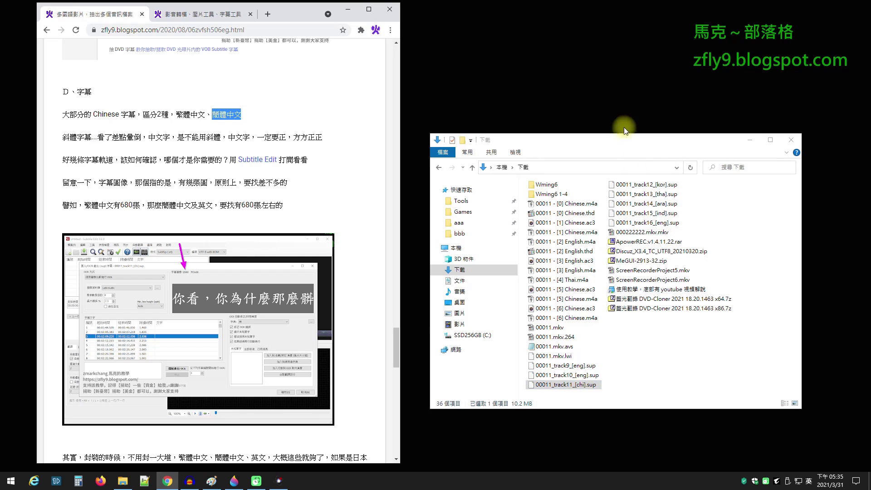
click(347, 10)
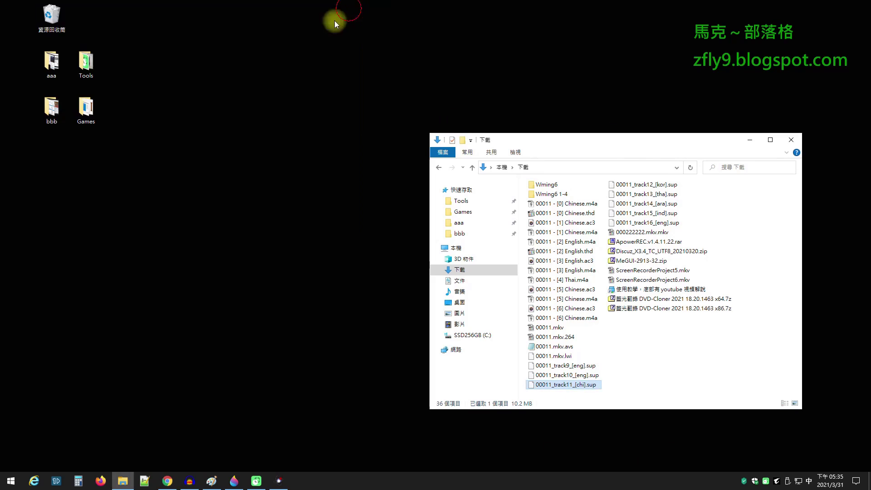
click(749, 140)
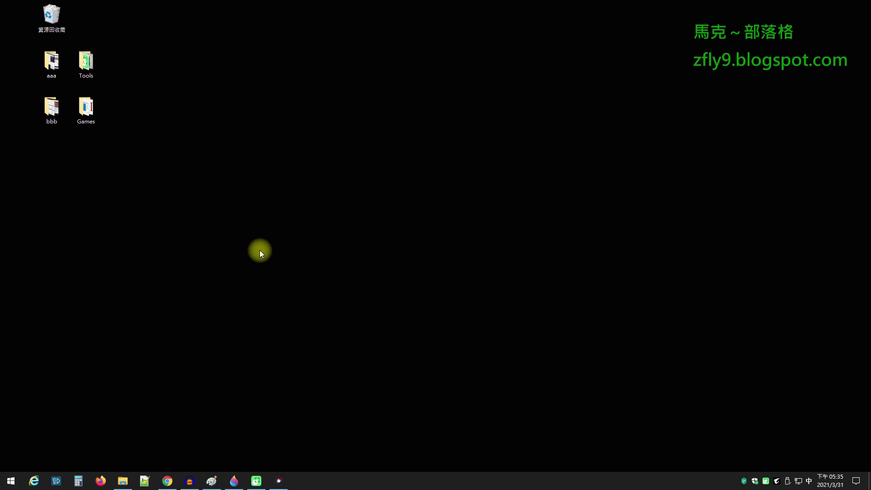
Mount the CJ7 2008 Blu-ray ISO from the Videos folder with Windows File Explorer.
click(122, 481)
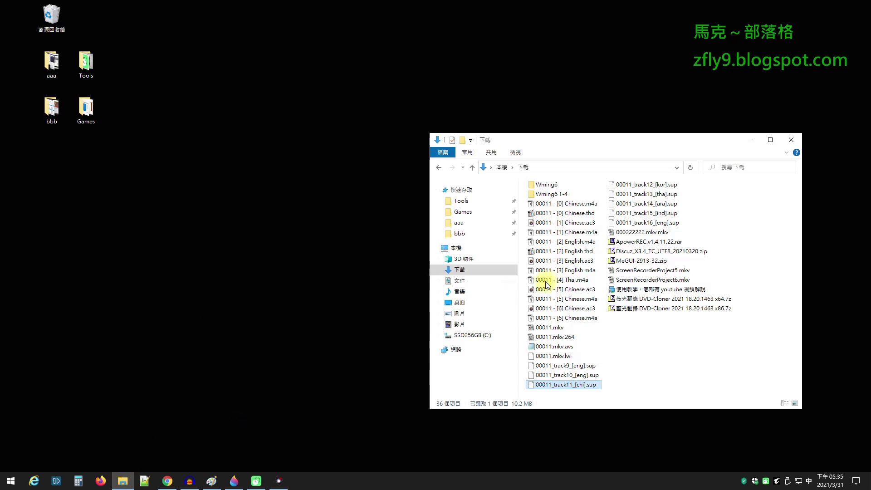
click(476, 324)
click(579, 278)
right_click(588, 282)
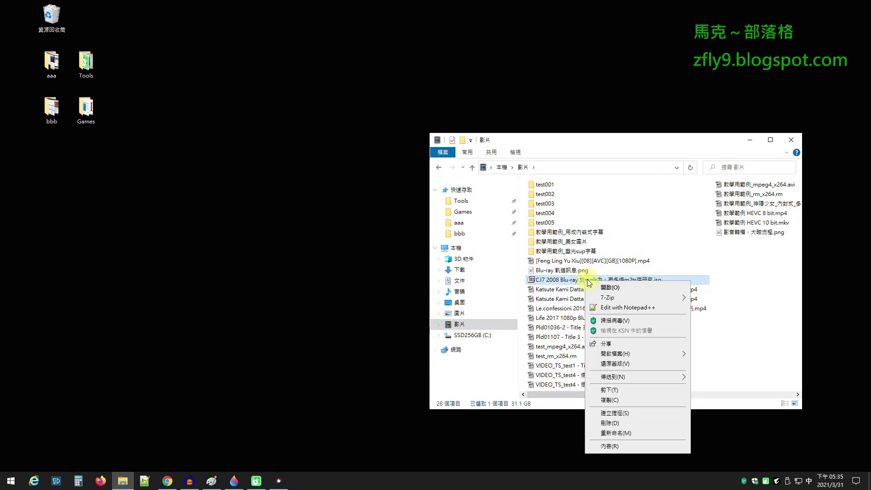
mouse_move(643, 354)
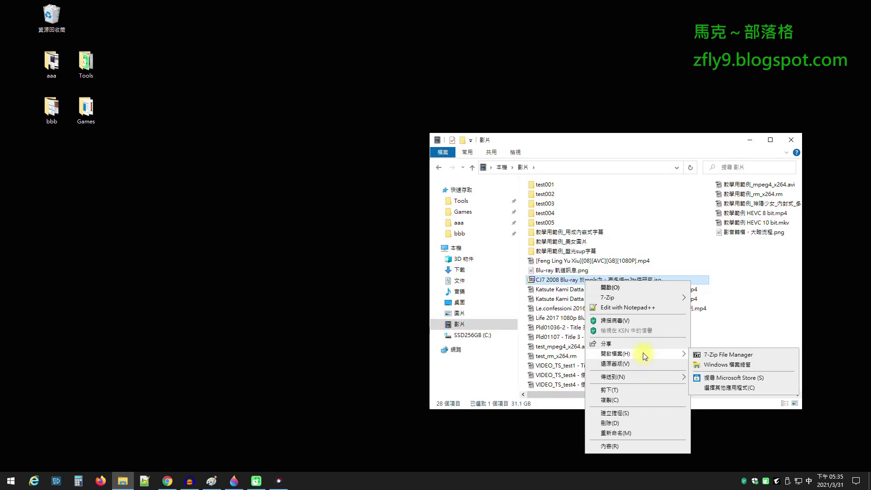
click(710, 365)
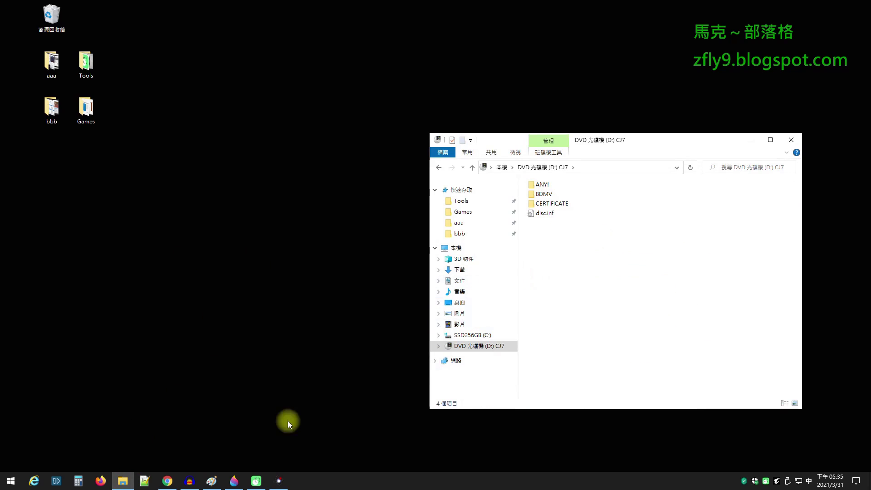
Launch MeGUI.exe from the MeGUIx2924 folder in Documents.
click(462, 280)
double_click(575, 328)
click(575, 337)
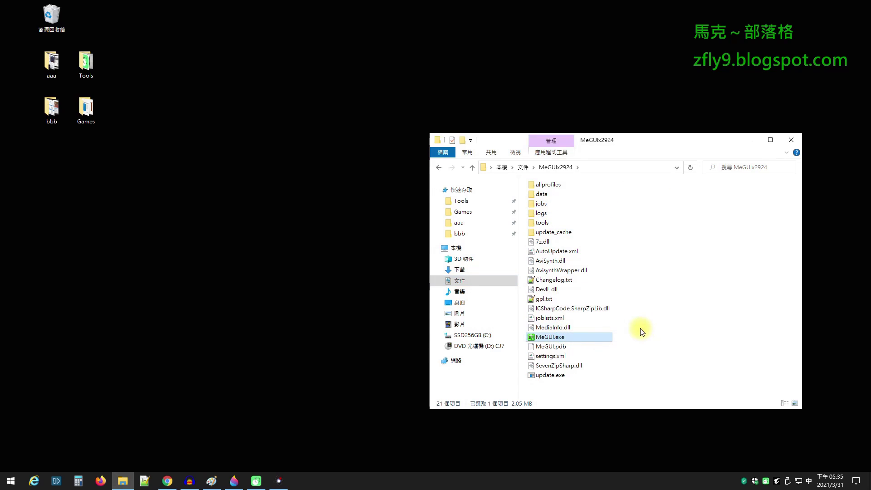
click(671, 141)
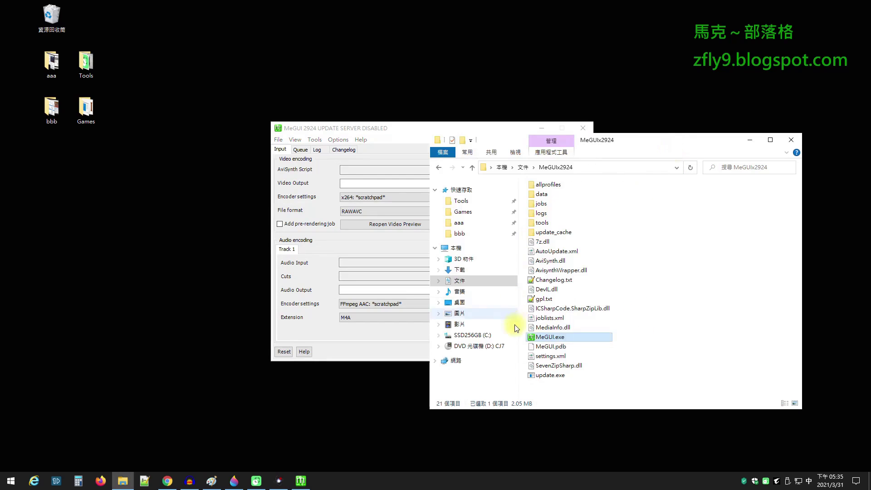
Look at the BDMV folder on the mounted CJ7 disc and return to the Downloads folder.
click(479, 346)
right_click(547, 193)
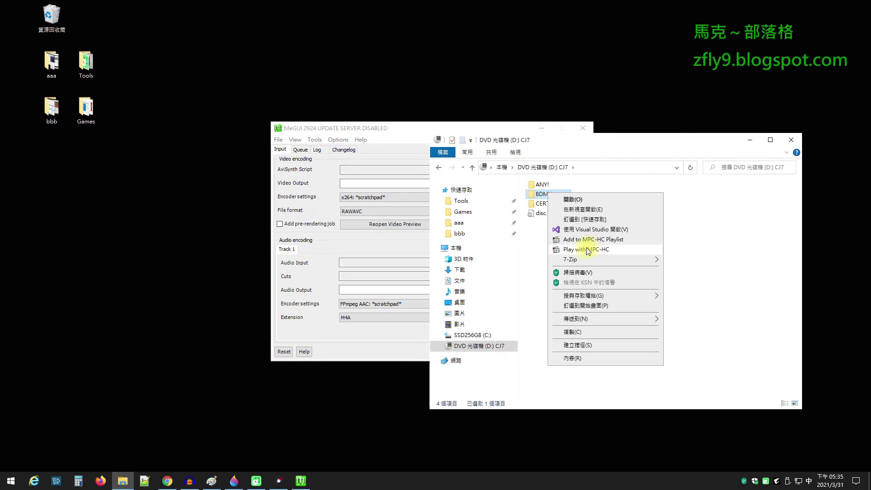
click(465, 274)
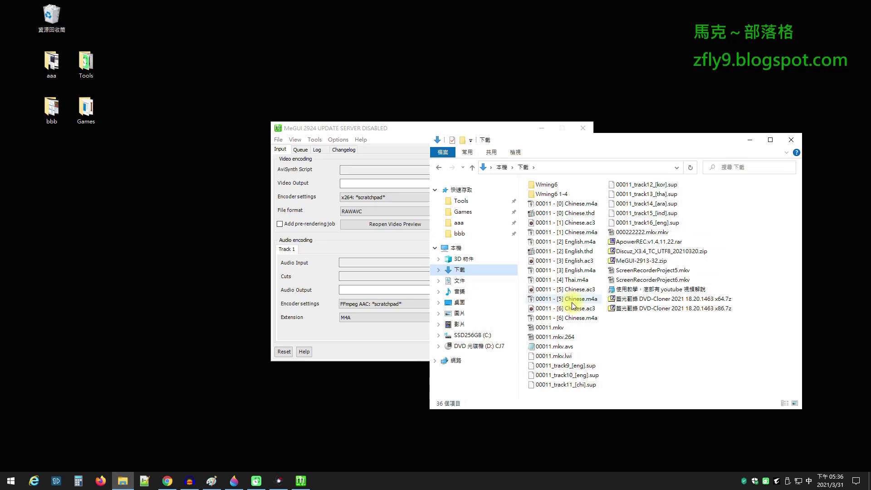
Close MeGUI and launch gMKVExtractGUI.exe from the mkvtoolnix64 folder in Documents.
click(561, 327)
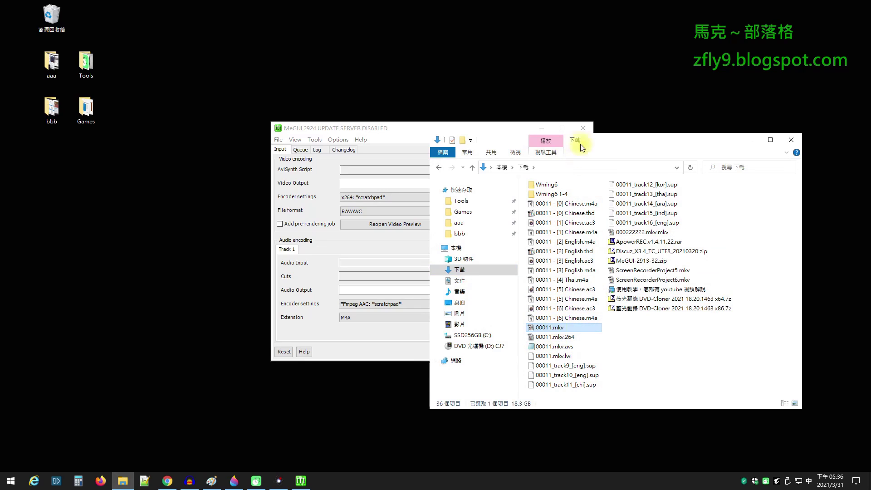
click(583, 128)
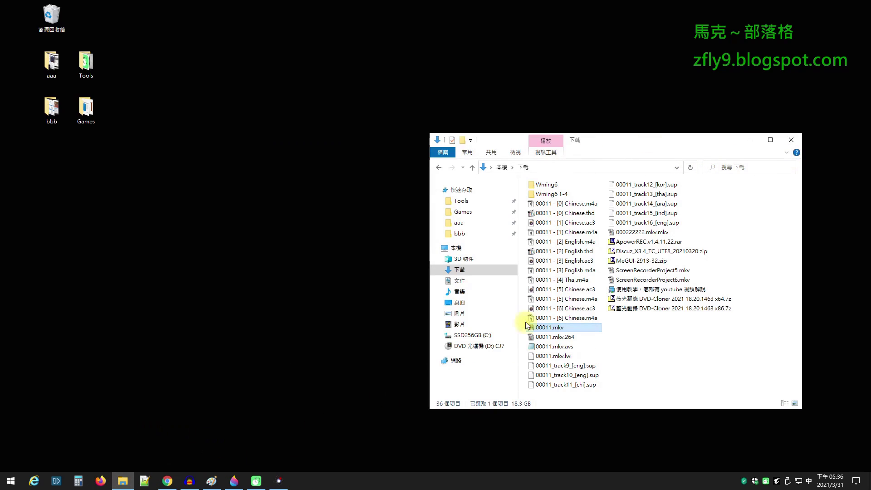
click(466, 281)
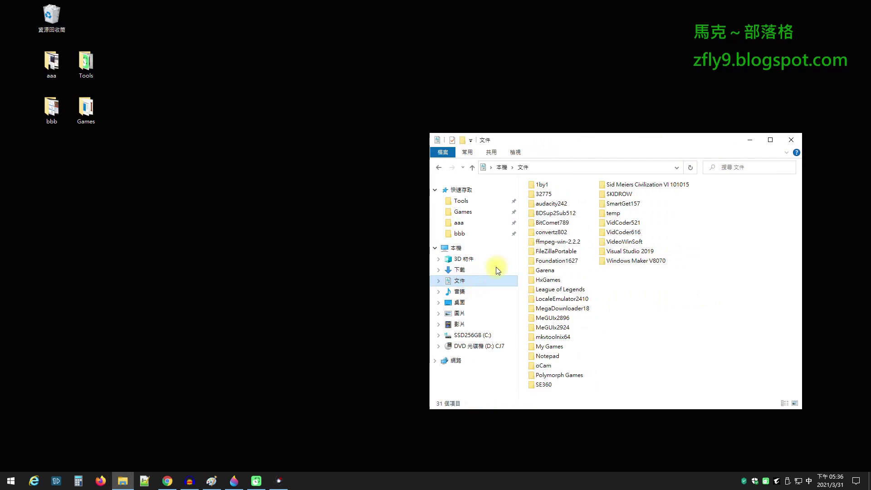
double_click(572, 338)
double_click(582, 261)
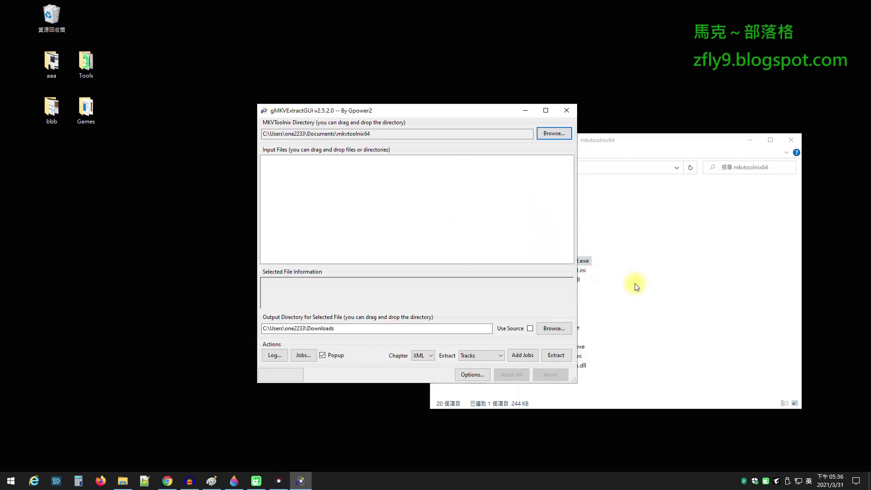
Load 00011.mkv from Downloads as the input file and look through its list of tracks.
double_click(355, 192)
click(373, 190)
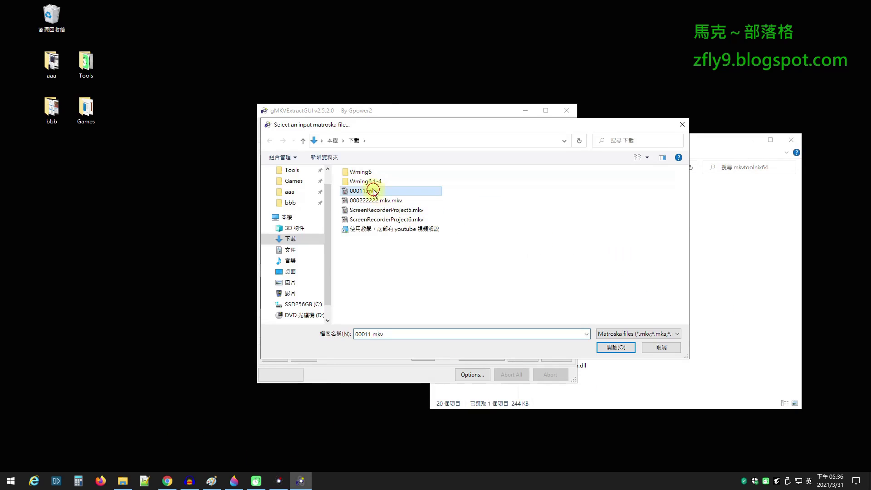
click(615, 347)
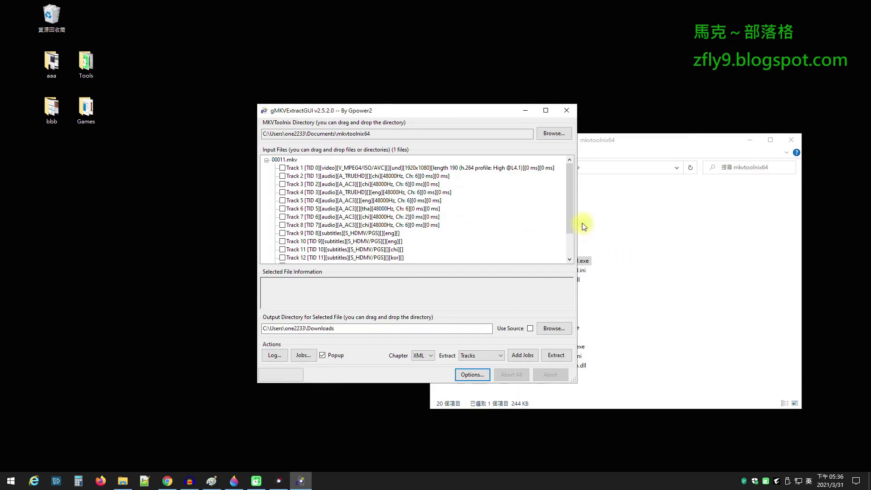
drag(570, 219, 556, 243)
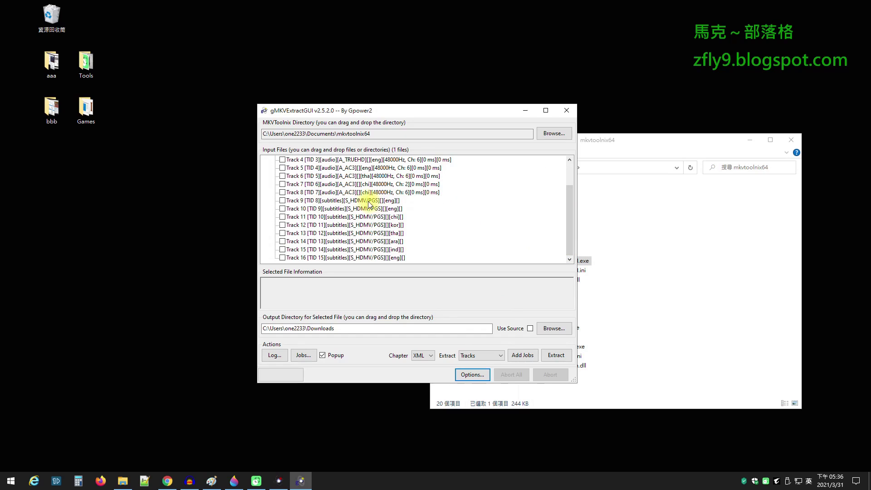
Mark the subtitle tracks of 00011.mkv one after another for extraction, up to Track 15 [ind].
click(401, 218)
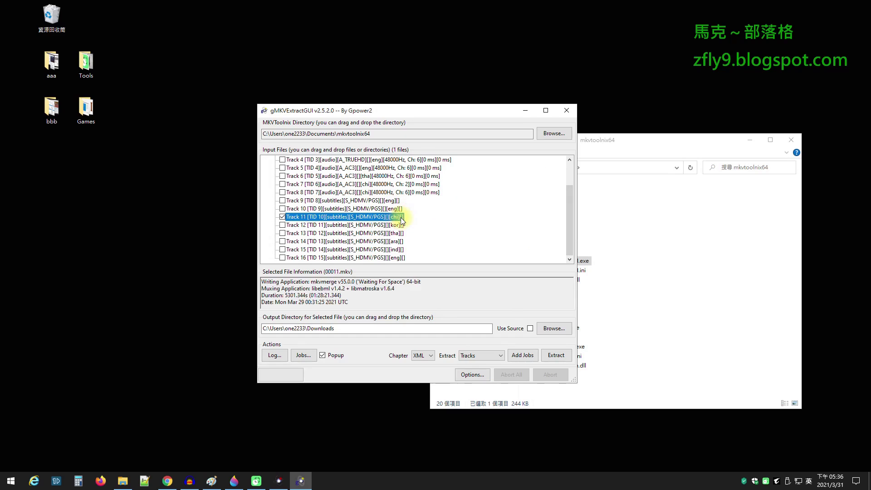
drag(573, 244, 573, 190)
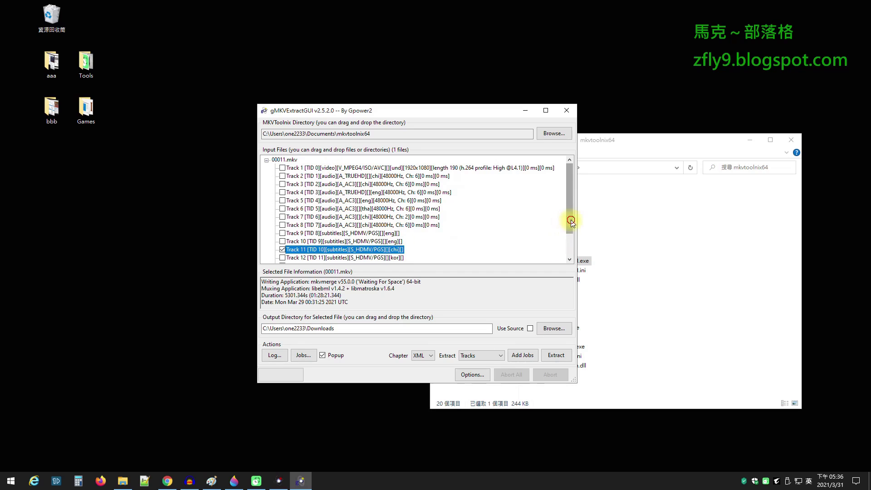
drag(570, 220, 576, 255)
click(385, 201)
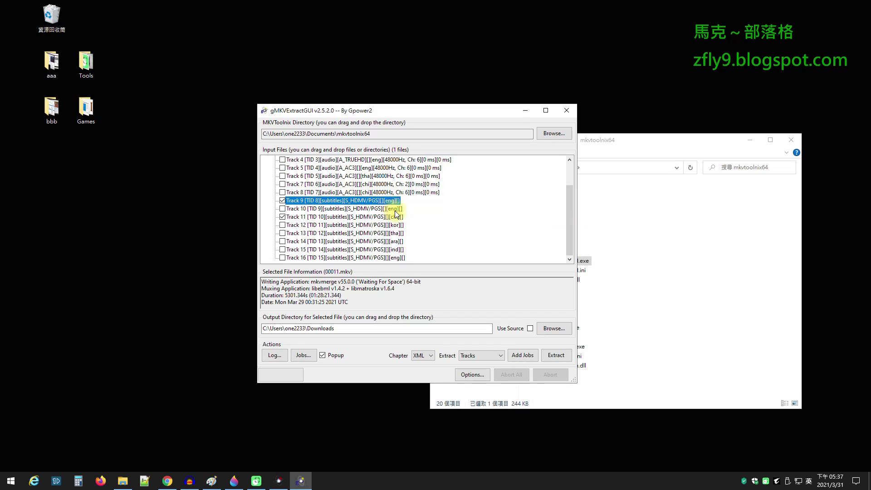
click(395, 209)
click(397, 217)
click(398, 224)
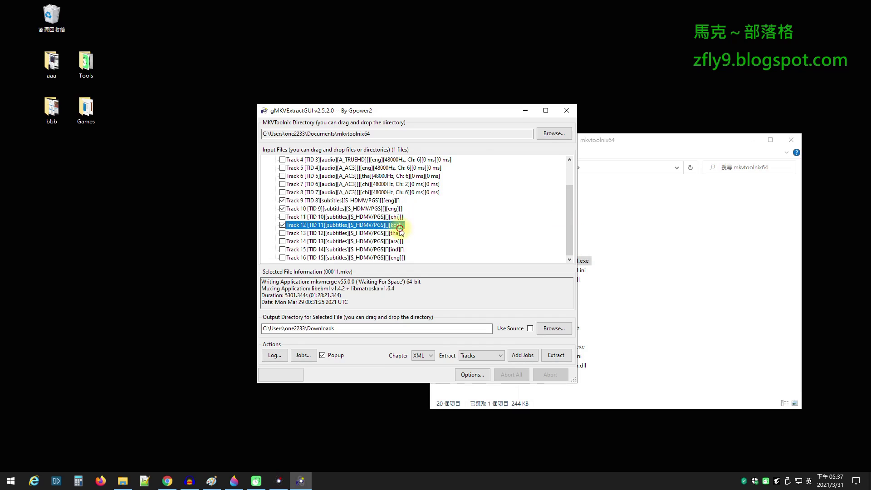
click(400, 234)
click(399, 241)
click(400, 249)
Clear all marked subtitle tracks, close gMKVExtractGUI and minimize the folder window.
click(282, 250)
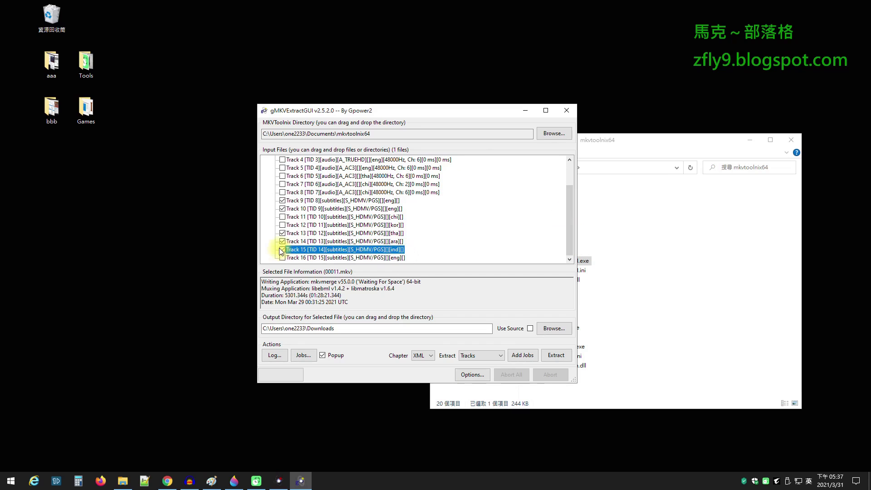
click(282, 241)
click(282, 233)
click(282, 209)
click(282, 200)
click(388, 200)
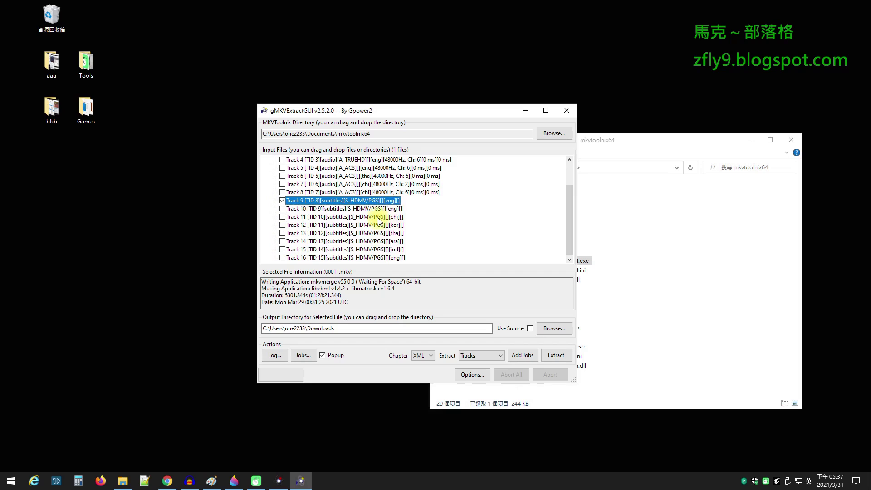
click(282, 201)
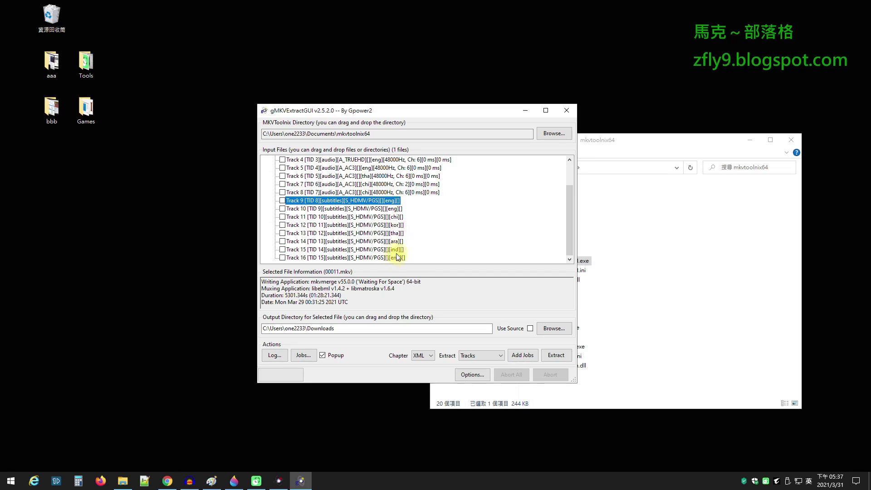
click(566, 111)
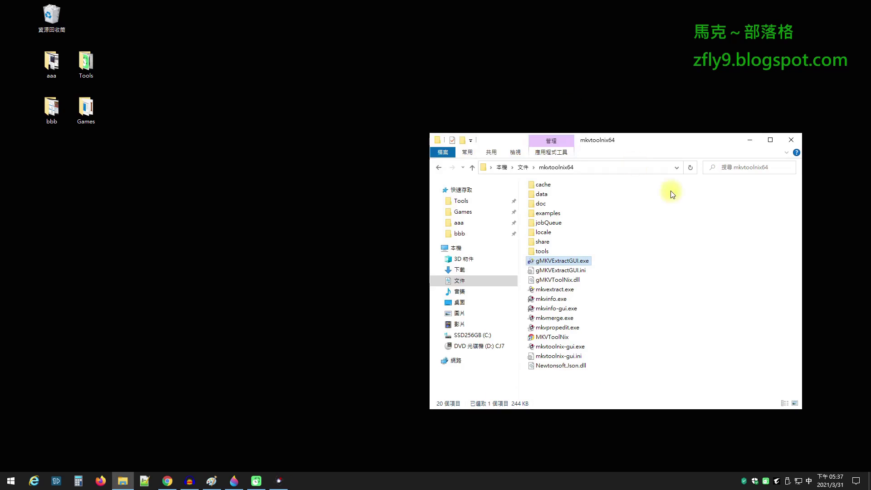
click(749, 140)
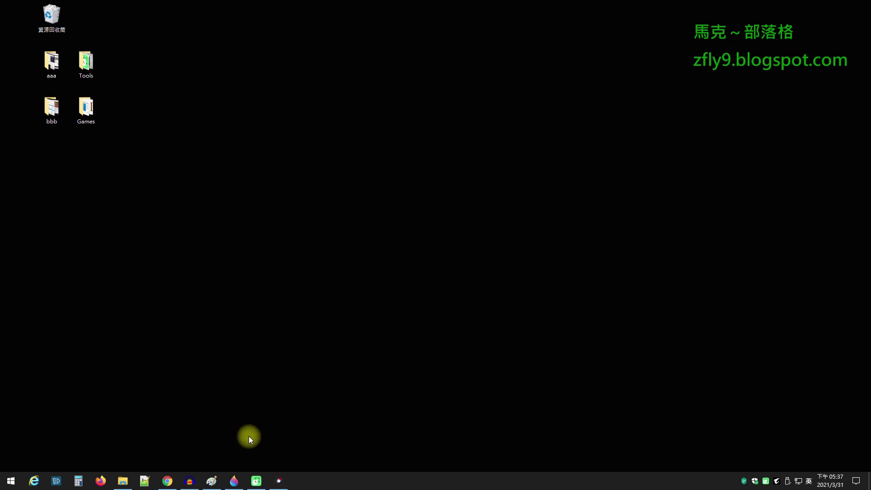
Switch to Chrome, check the article's mention of 簡體中文 and look at the subtitle files in the Downloads folder.
key(alt+Tab)
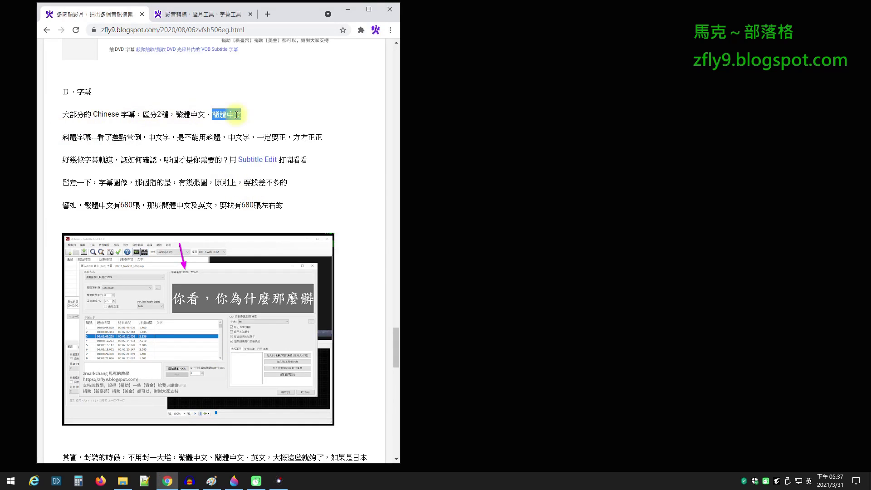
drag(245, 115, 214, 123)
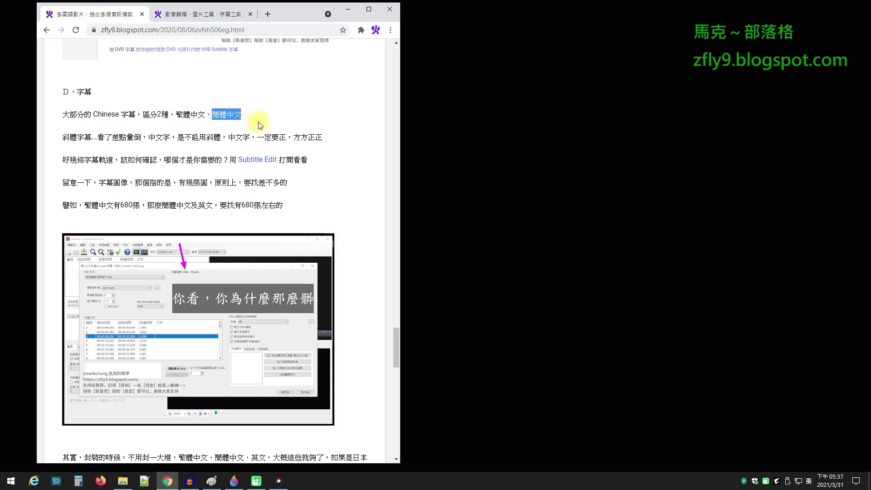
click(123, 481)
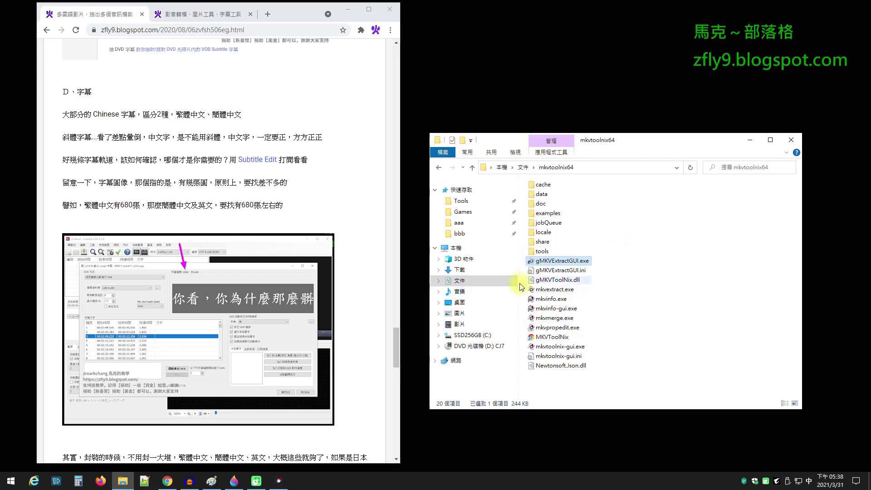
click(472, 271)
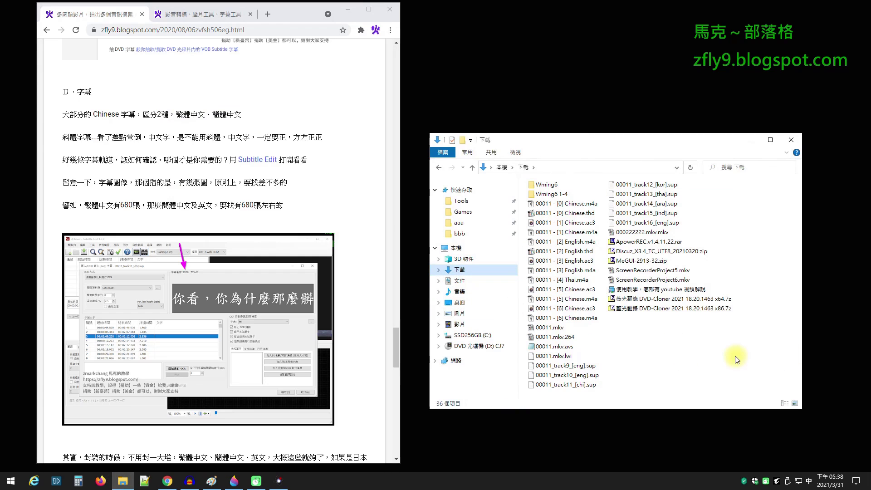
click(749, 140)
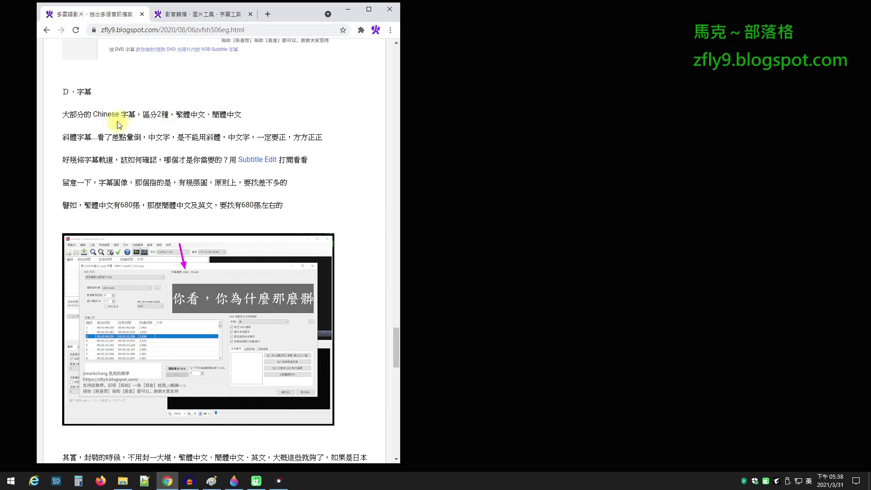
Reopen the Downloads folder, look at 00011_track10_[eng].sup and 00011_track11_[chi].sup, and minimize the folder window.
click(128, 484)
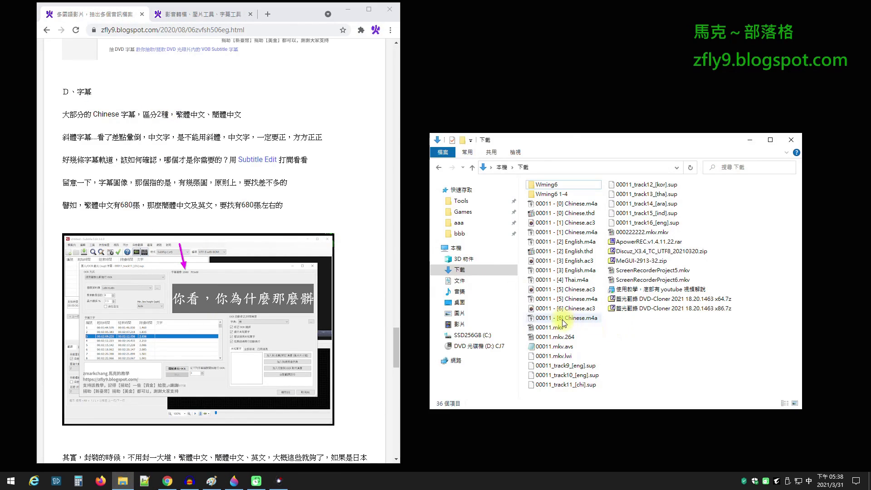
click(556, 319)
click(583, 374)
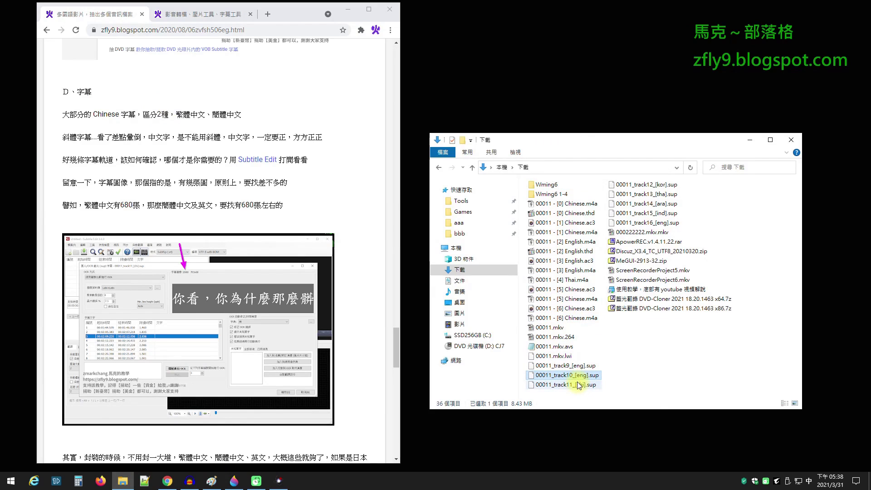
mouse_move(579, 385)
click(201, 188)
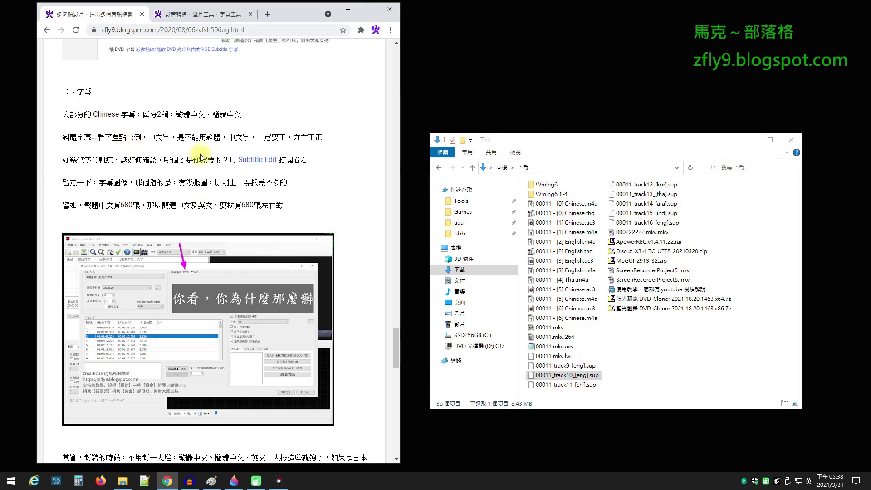
click(748, 138)
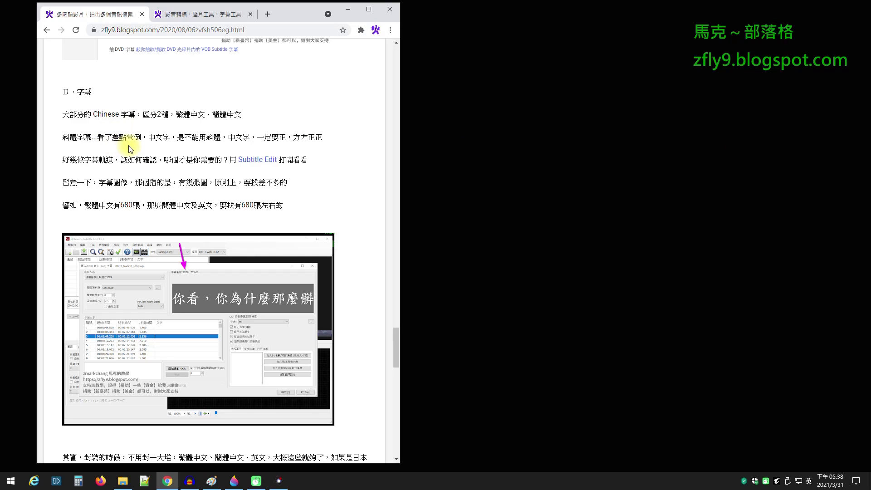
Read the article's line on 斜體字幕, highlighting the phrases on italic text (斜體) and upright Chinese characters (一定要正).
drag(90, 139, 64, 141)
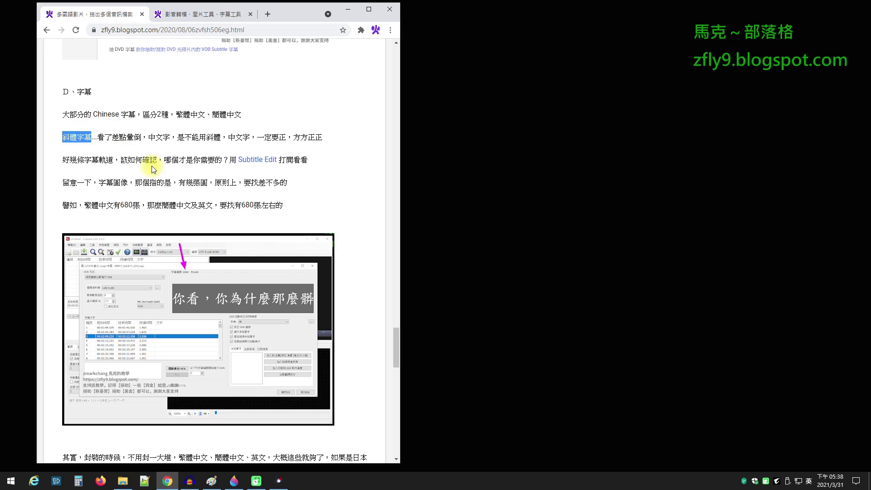
drag(141, 137, 97, 137)
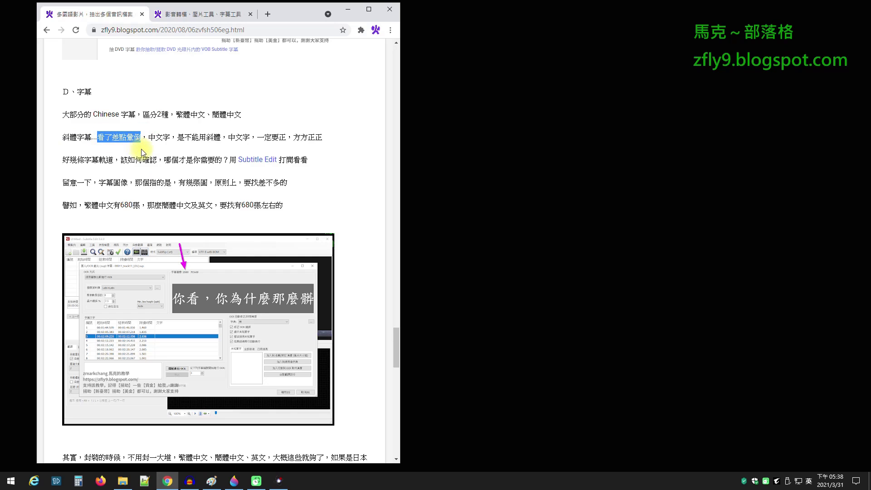
drag(92, 137, 62, 137)
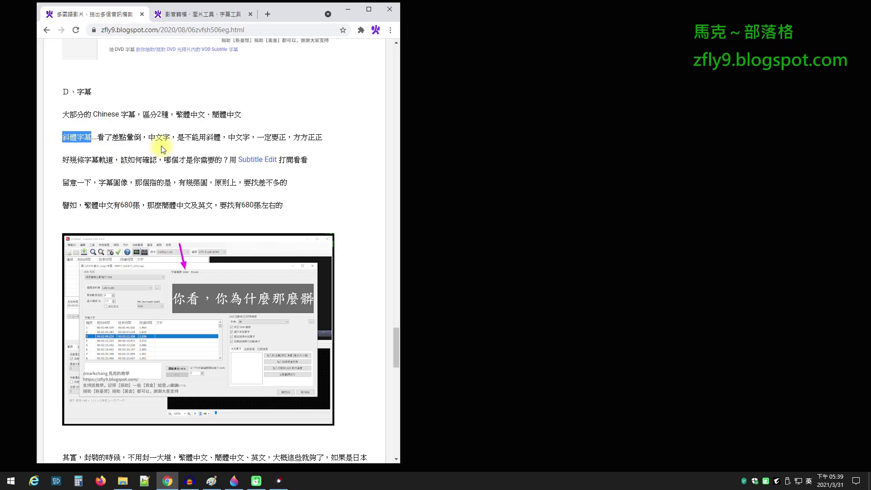
click(222, 138)
double_click(222, 138)
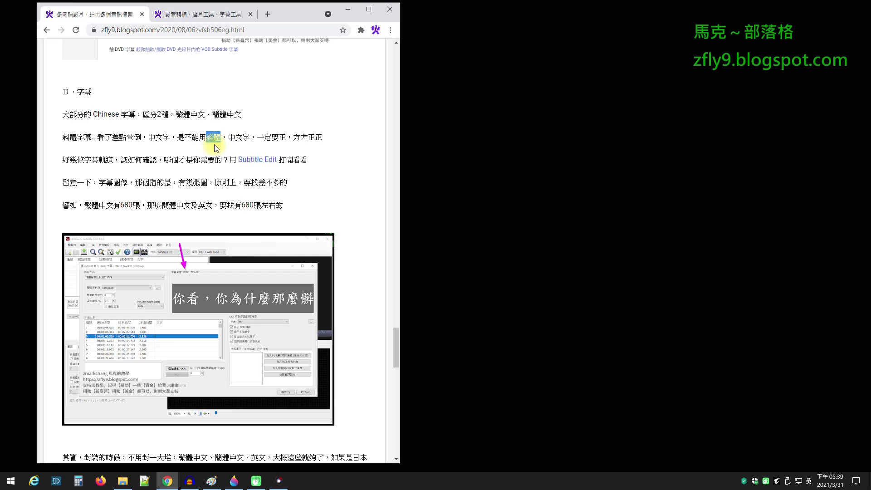
double_click(281, 139)
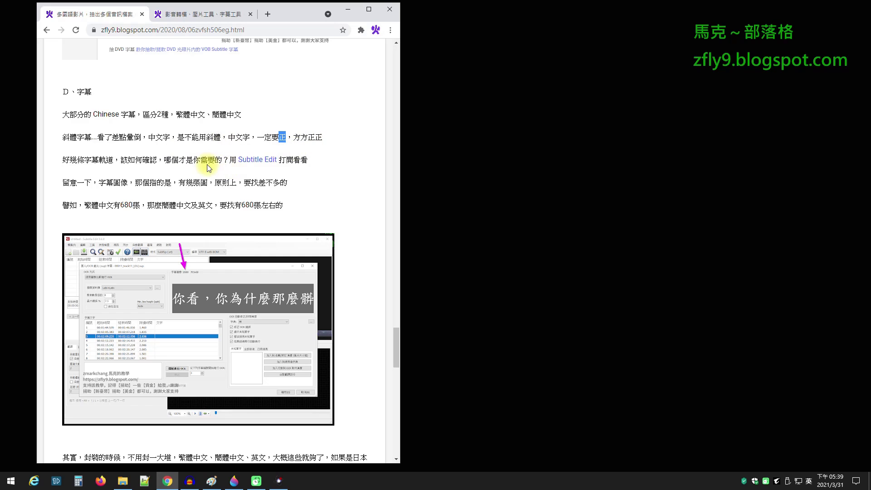
double_click(244, 136)
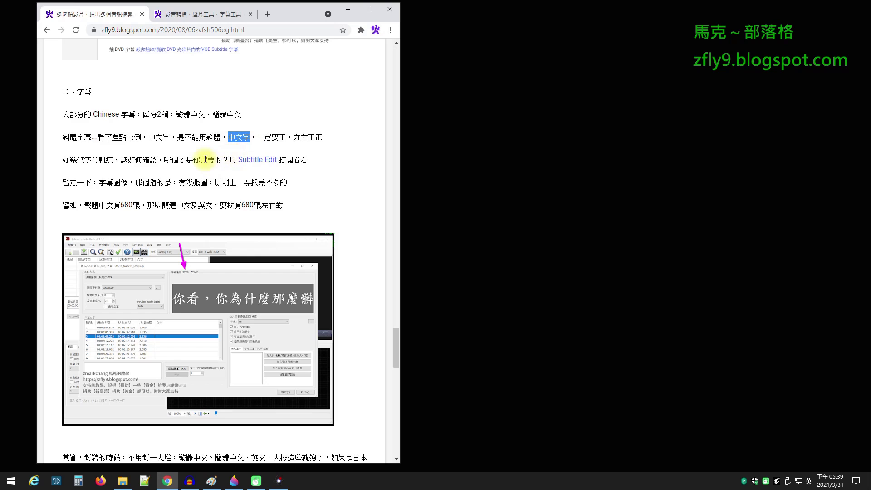
drag(207, 137, 213, 137)
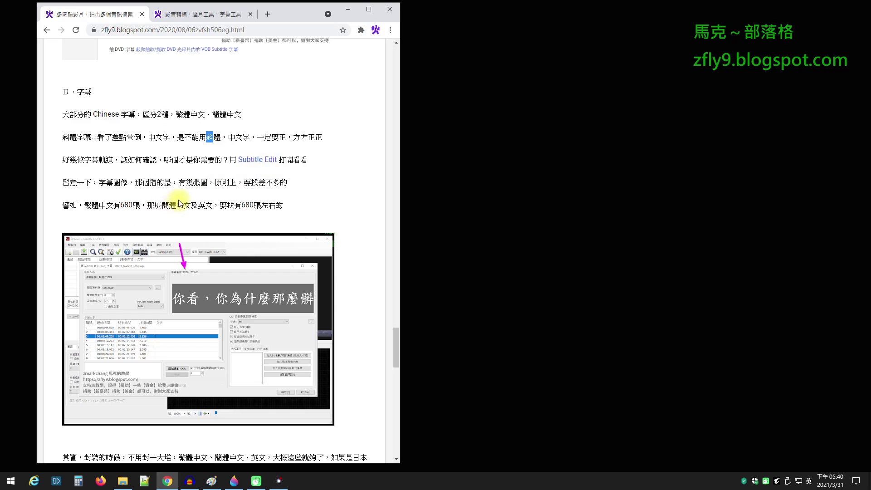
double_click(89, 137)
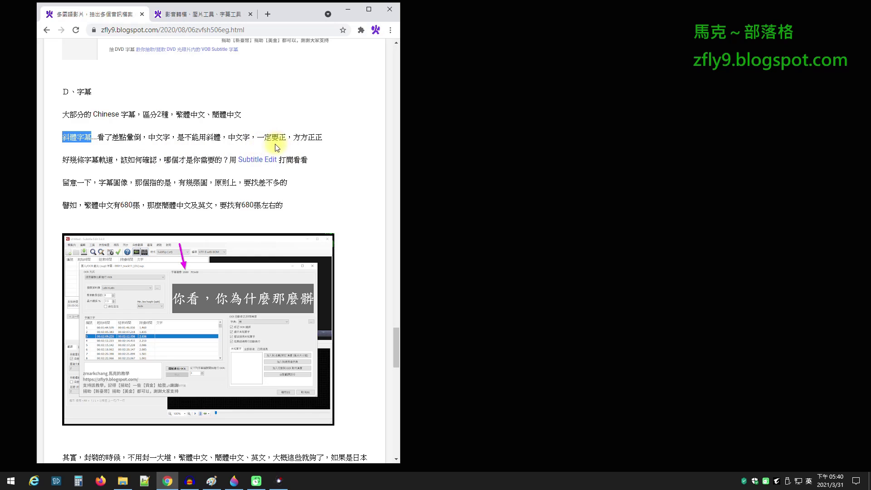
drag(287, 137, 279, 137)
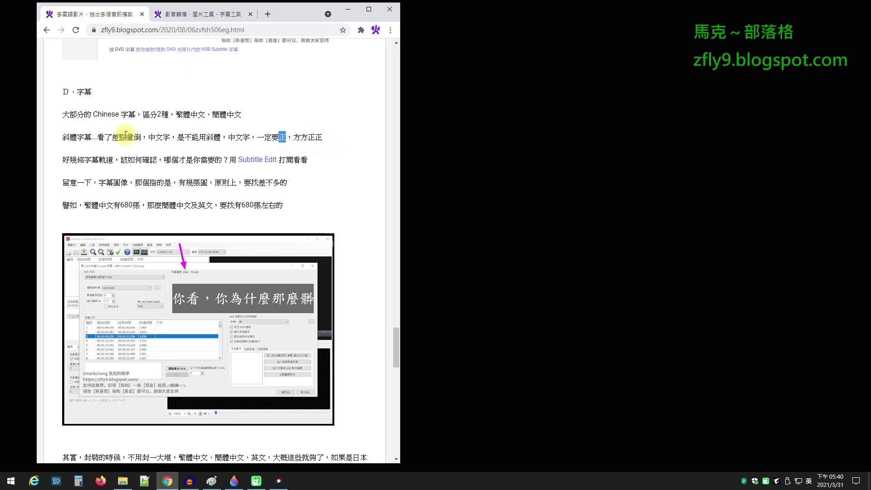
click(256, 139)
drag(256, 140, 290, 138)
click(199, 157)
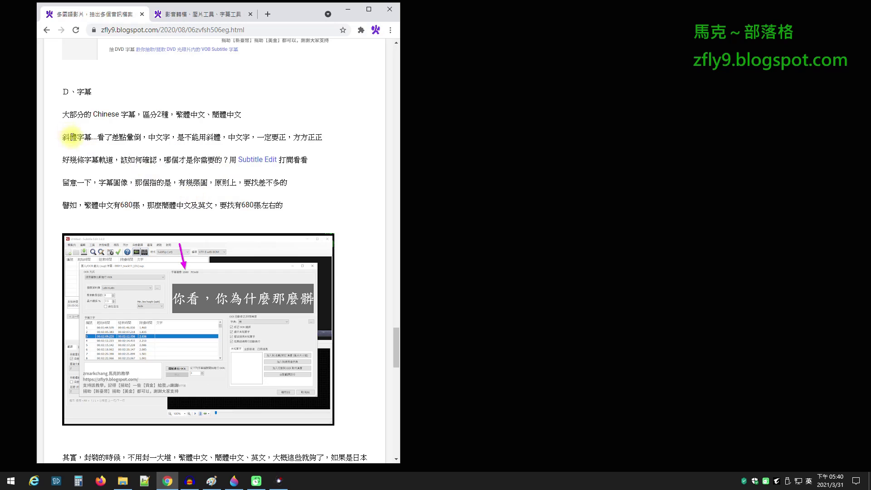
Read the article's lines on italic subtitles (斜體字幕) and on identifying the needed subtitle track with Subtitle Edit, highlighting the text.
drag(64, 137, 323, 137)
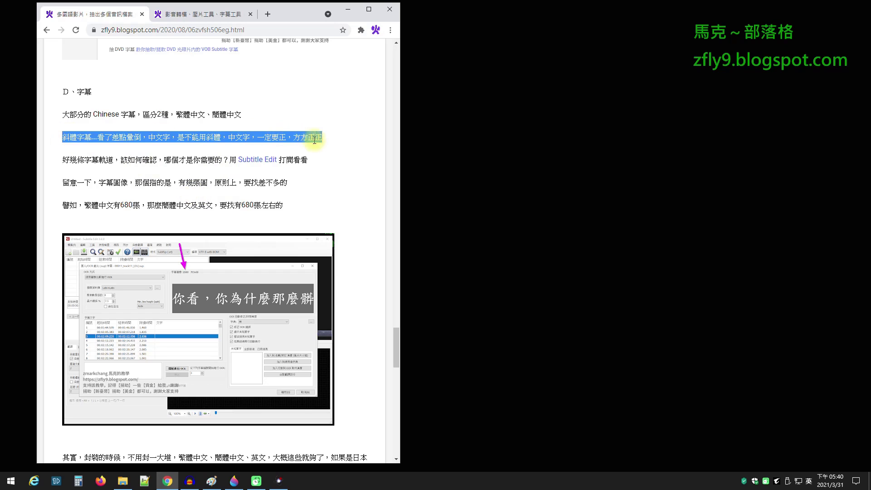
click(117, 171)
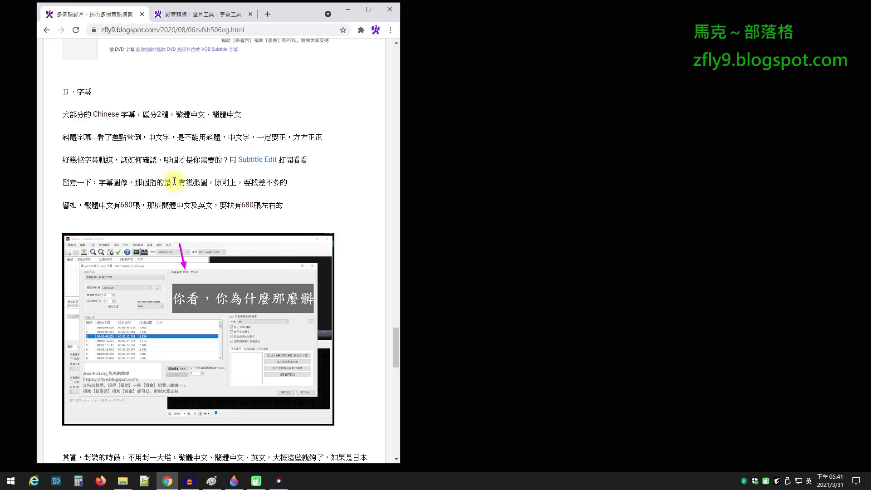
drag(133, 157, 64, 159)
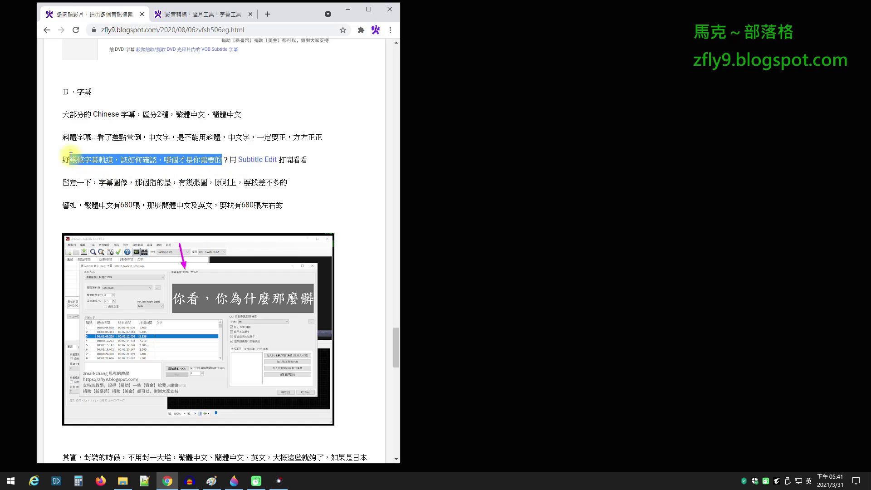
click(266, 171)
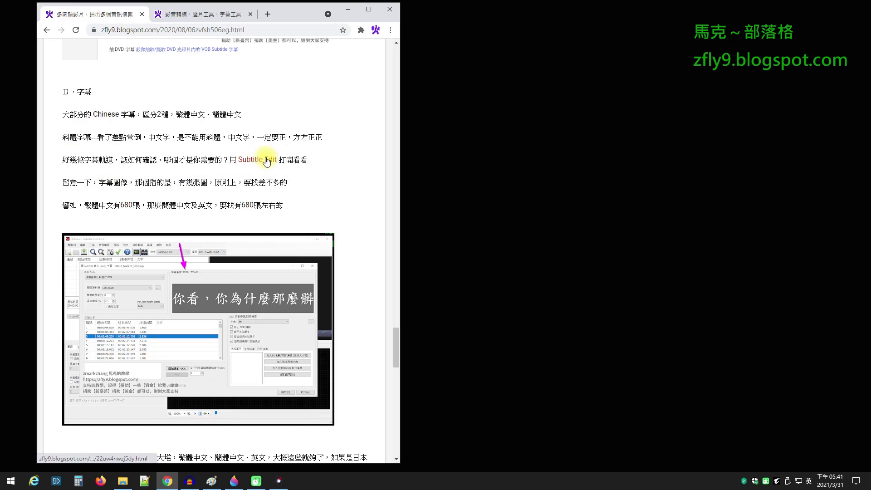
Look at 00011_track11_[chi].sup and 00011 - [6] Chinese.m4a in the Downloads folder, and minimize the folder window.
click(122, 481)
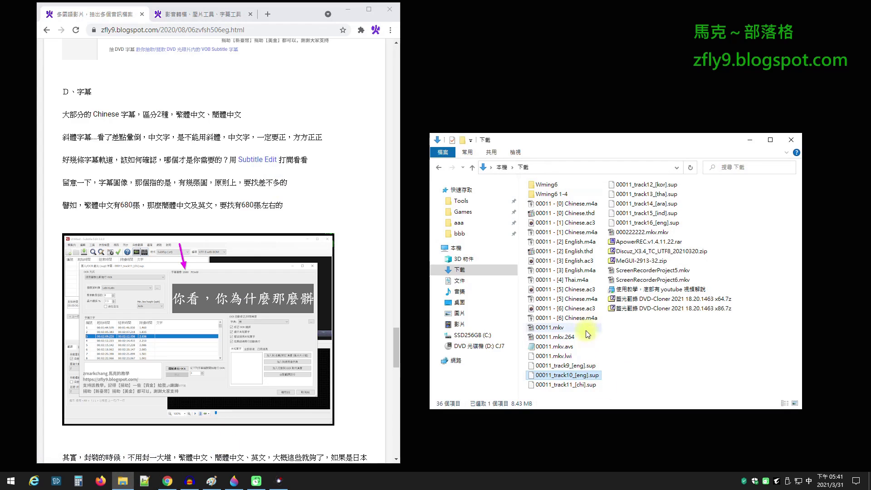
click(581, 389)
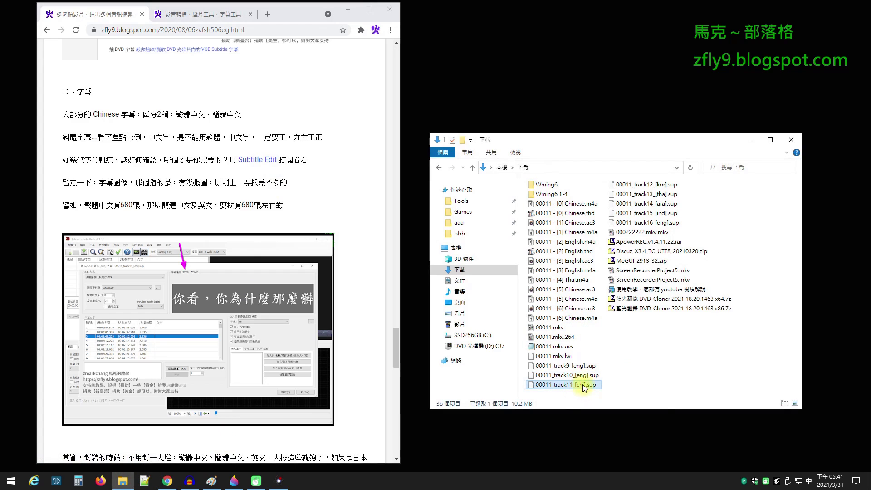
click(573, 318)
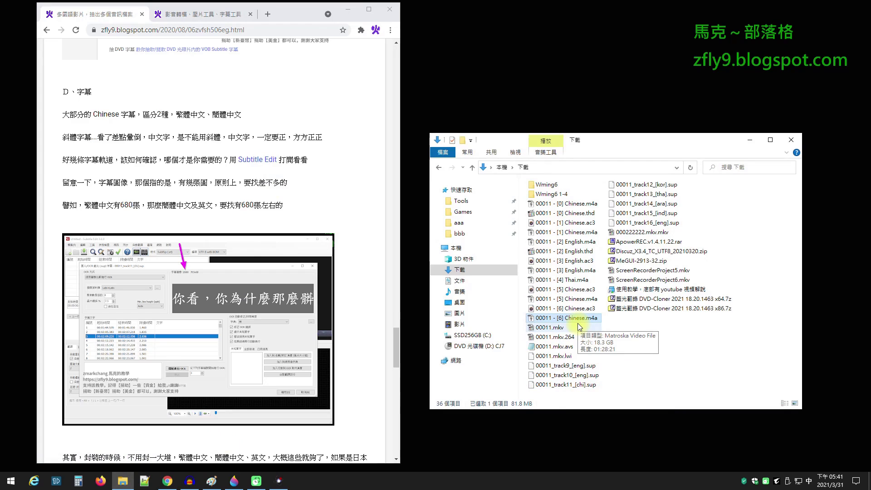
click(751, 141)
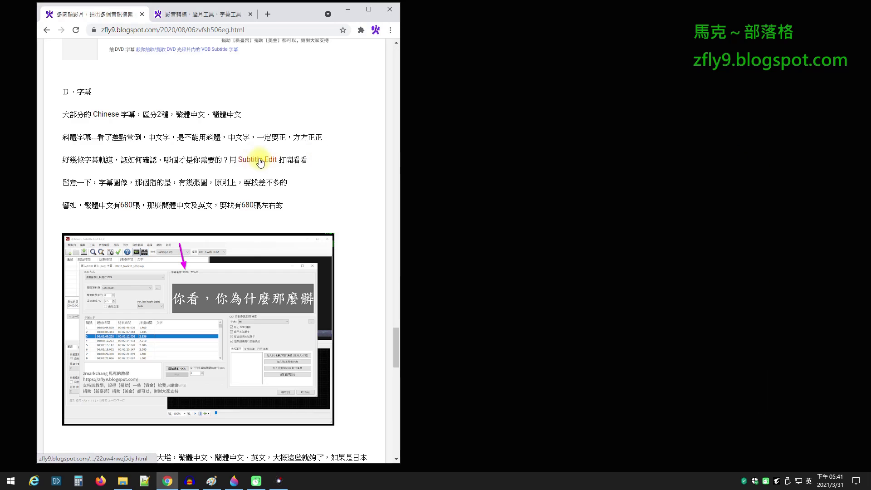
Launch SubtitleEdit.exe from the SE360 folder in Documents and minimize the folder window.
click(122, 479)
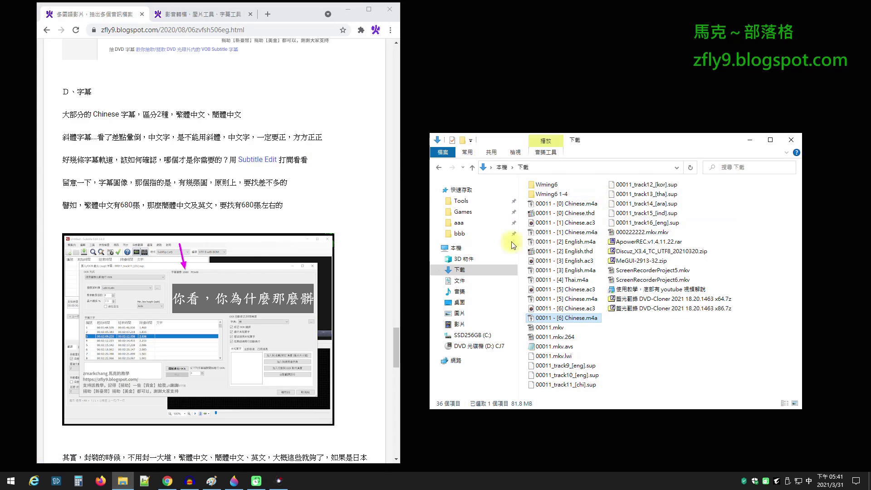
click(470, 283)
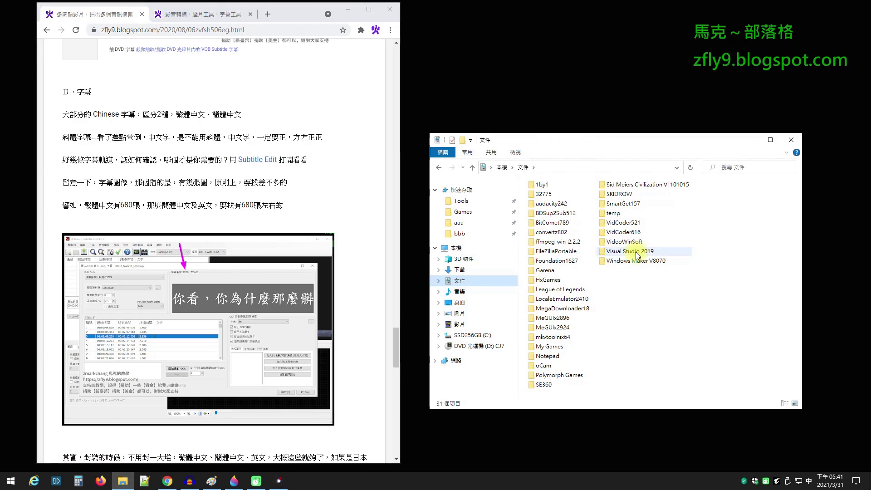
click(546, 384)
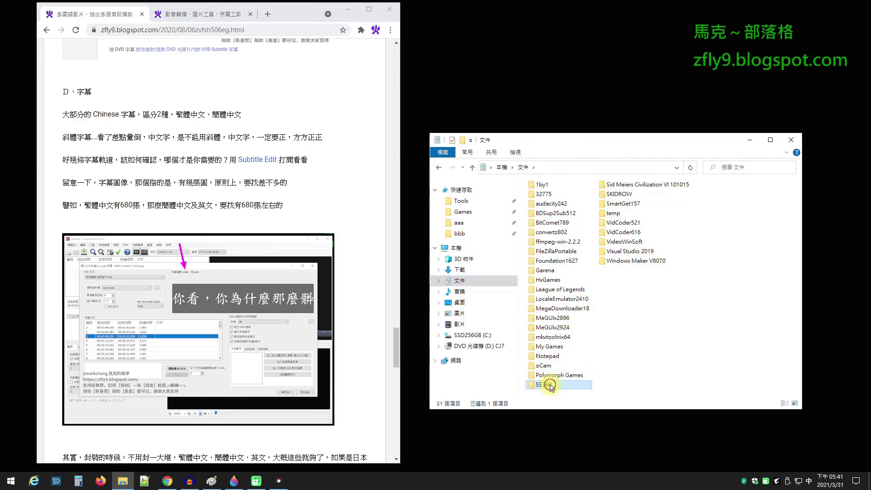
double_click(552, 386)
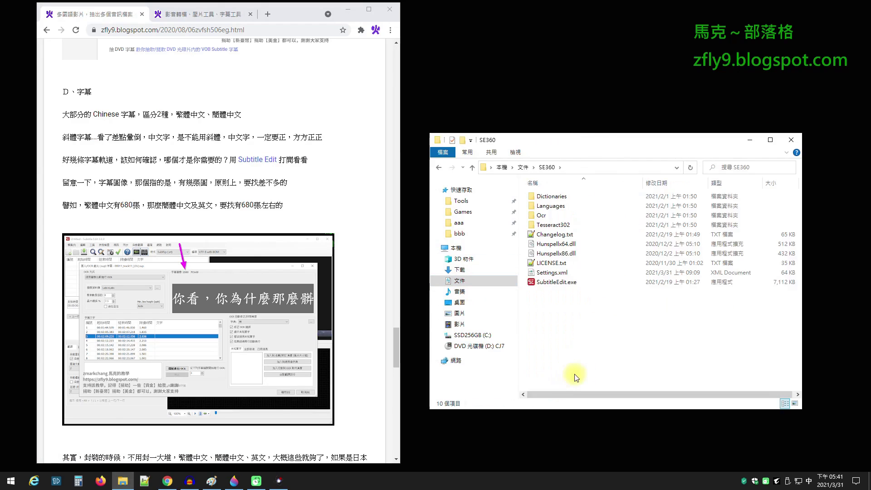
click(571, 288)
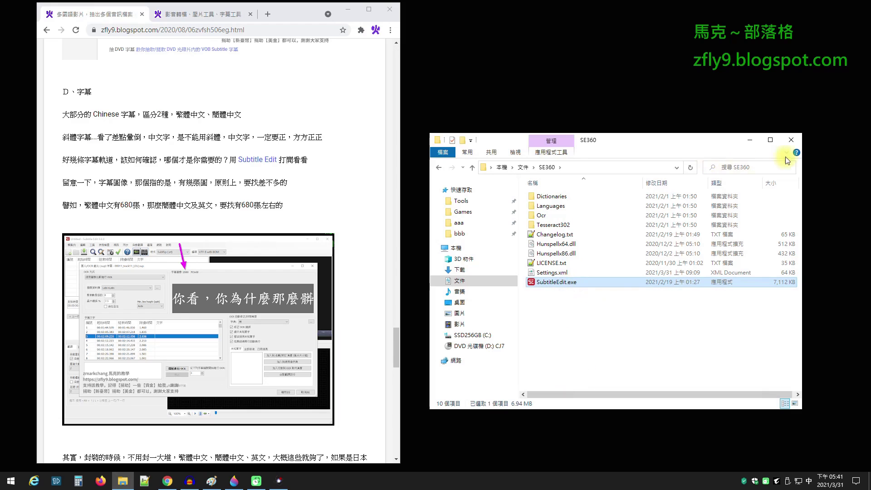
click(749, 139)
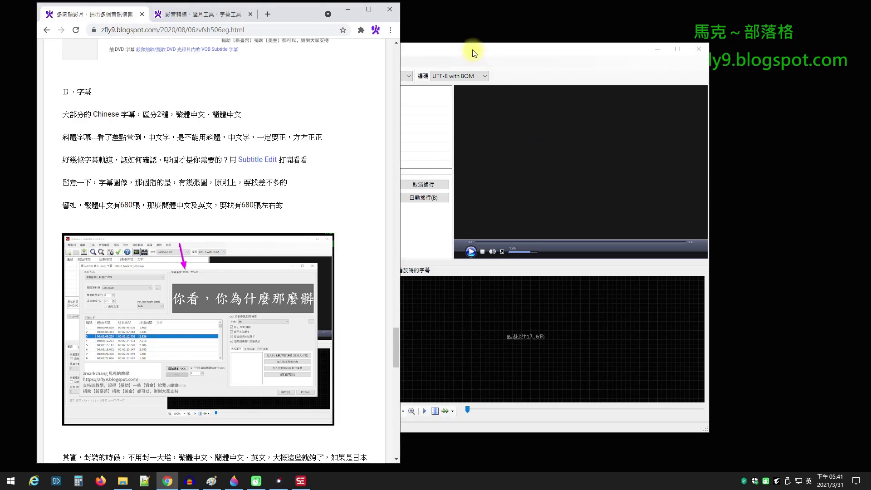
Open the Chinese subtitle file 00011_track11_[chi].sup in Subtitle Edit.
click(178, 77)
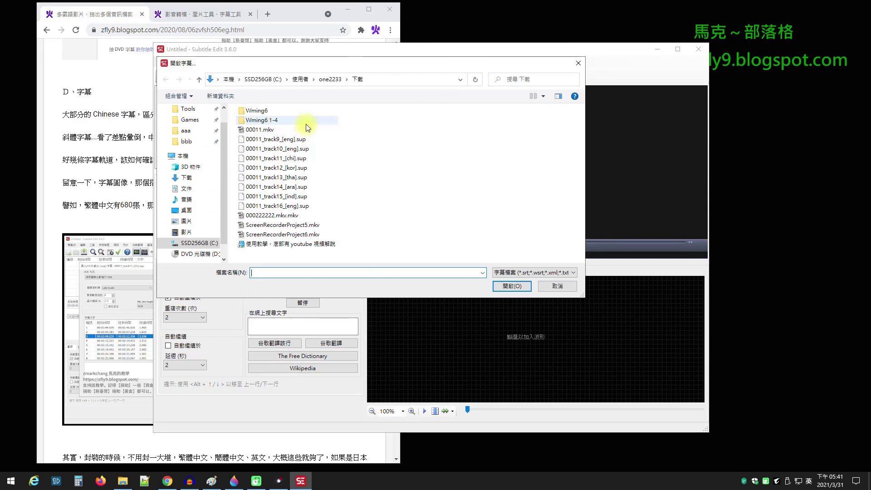
click(299, 157)
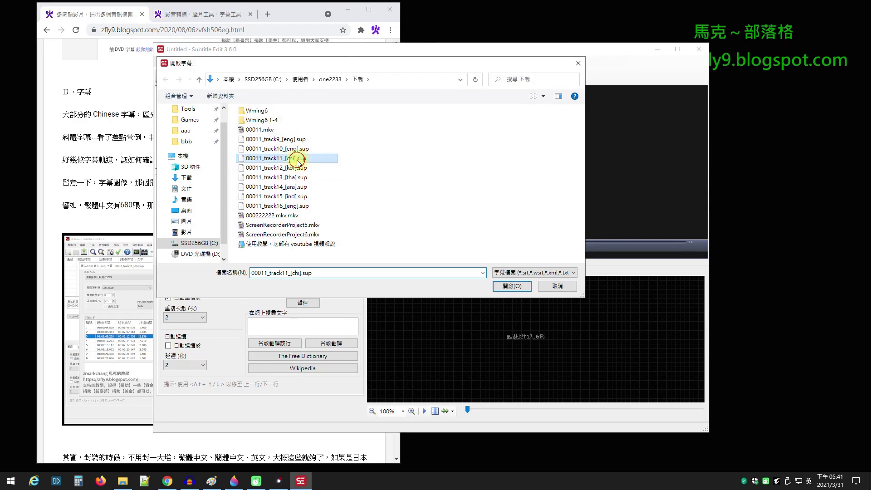
click(527, 287)
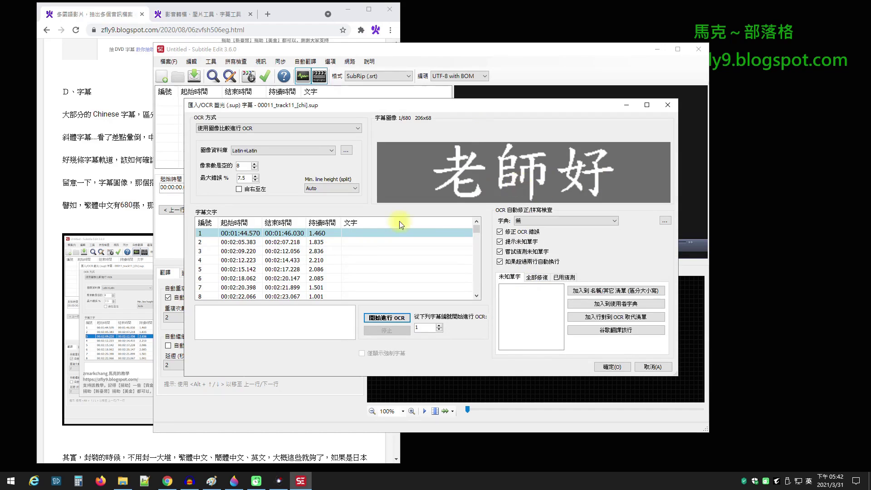
Preview the images of the first four Chinese subtitle lines and minimize the browser window behind the import dialog.
click(283, 241)
click(297, 261)
key(Up)
key(Up)
key(Up)
click(297, 260)
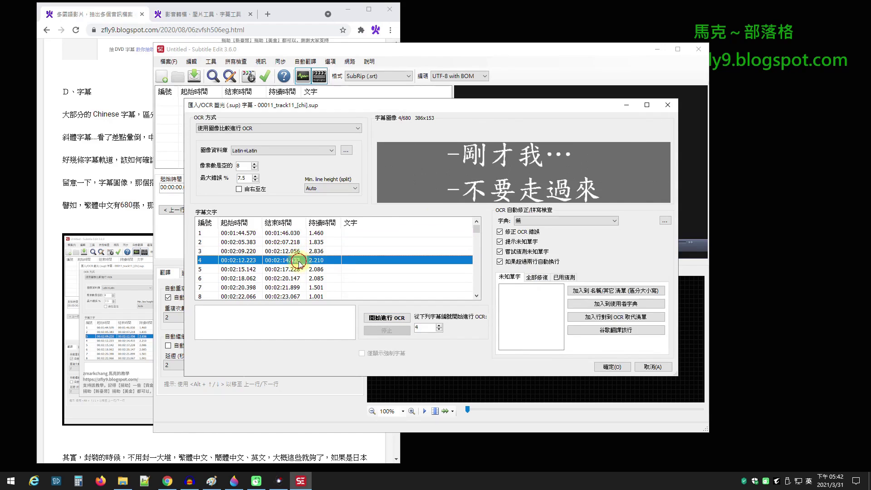
click(318, 251)
click(381, 14)
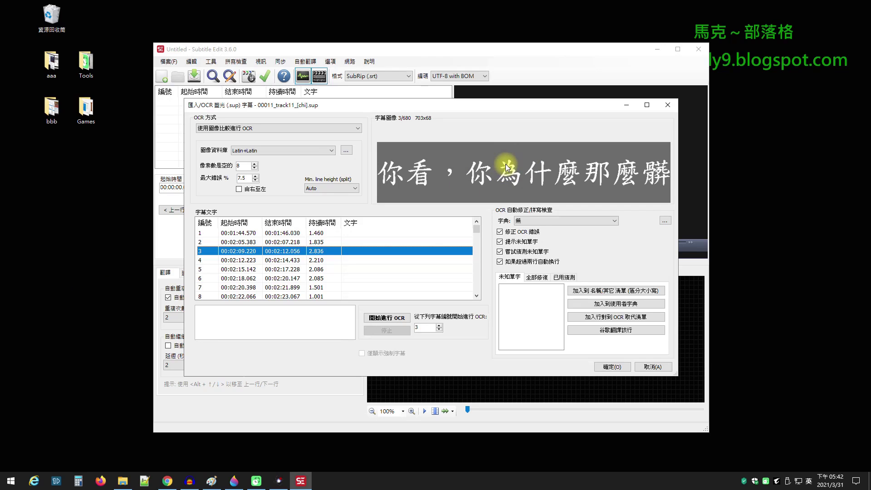
click(302, 260)
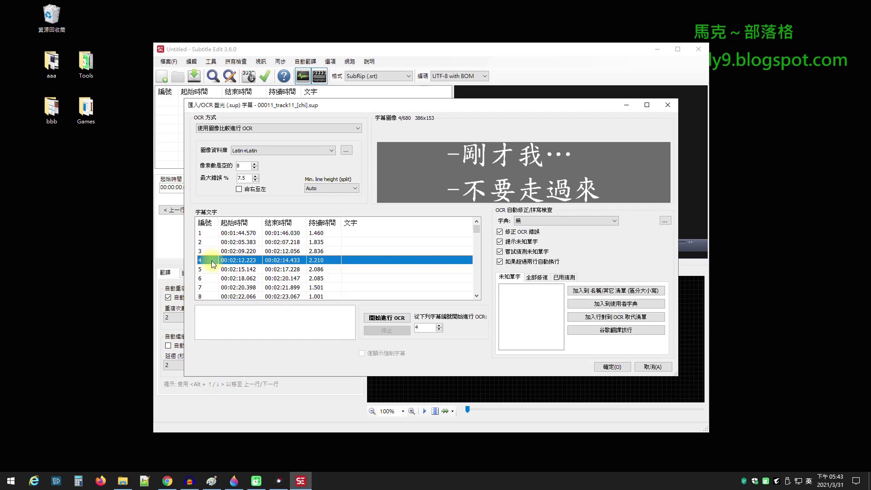
View the keyboard picture 鍵盤圖04.png from the Tools folder for the arrow keys, and minimize the picture and folder windows.
click(121, 483)
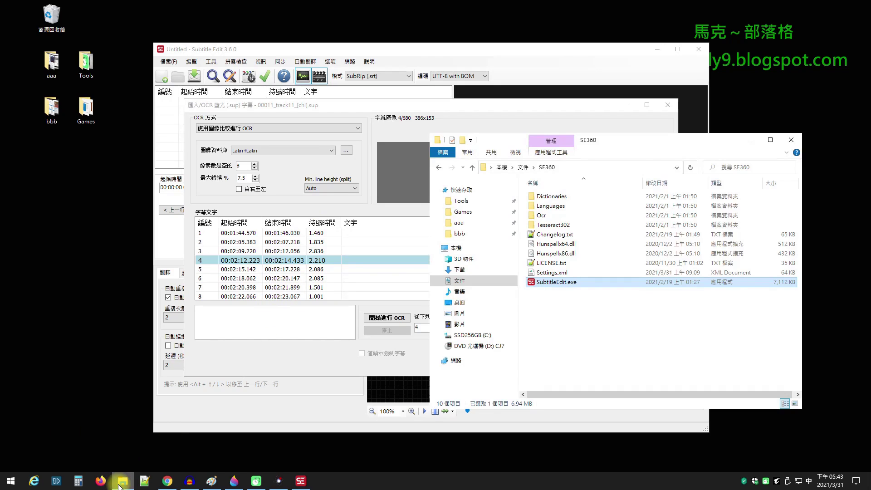
click(470, 203)
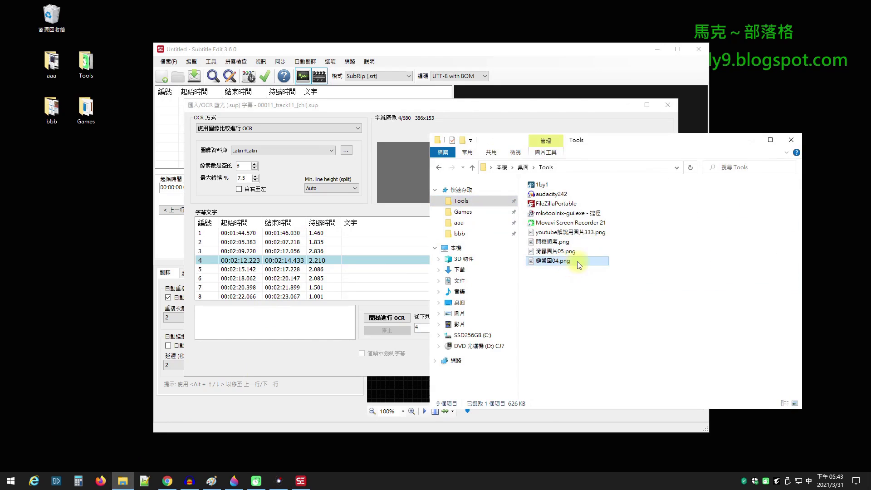
double_click(576, 261)
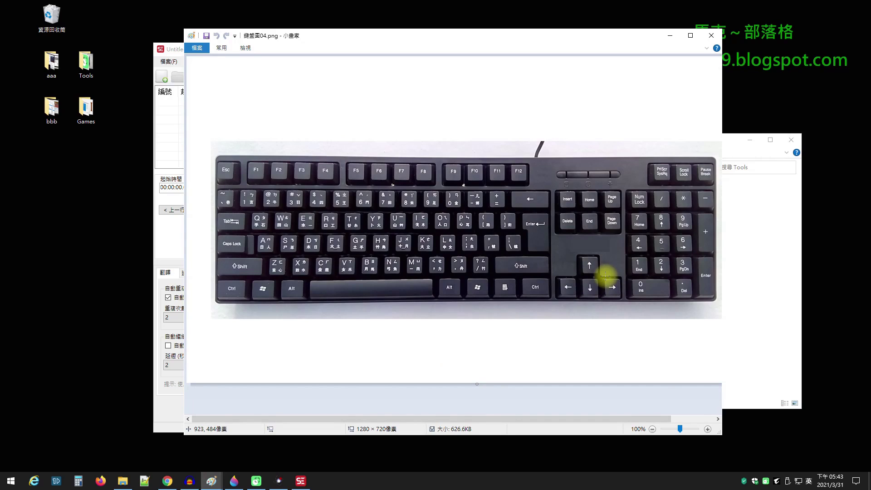
click(670, 35)
click(750, 138)
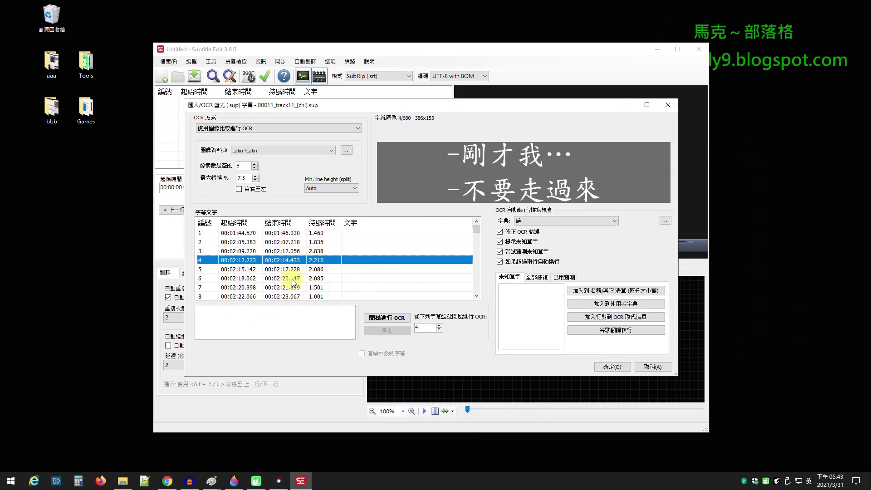
Step back and forth through the early lines of the Chinese subtitle list to preview their images.
key(Down)
key(Down)
key(Down)
key(Down)
key(Down)
key(Down)
key(Down)
key(Down)
key(Down)
key(Down)
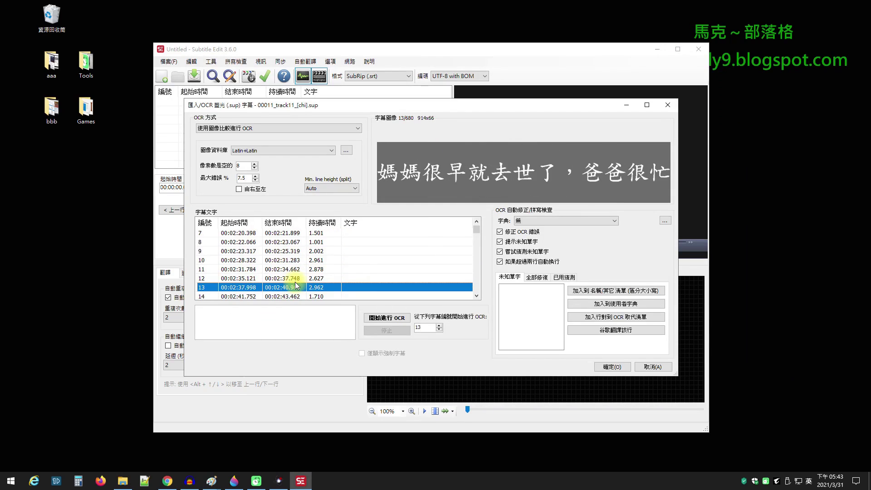
key(Up)
key(Up)
key(Up)
key(Up)
key(Up)
key(Up)
key(Up)
key(Down)
key(Down)
key(Down)
key(Down)
key(Down)
key(Down)
key(Down)
key(Down)
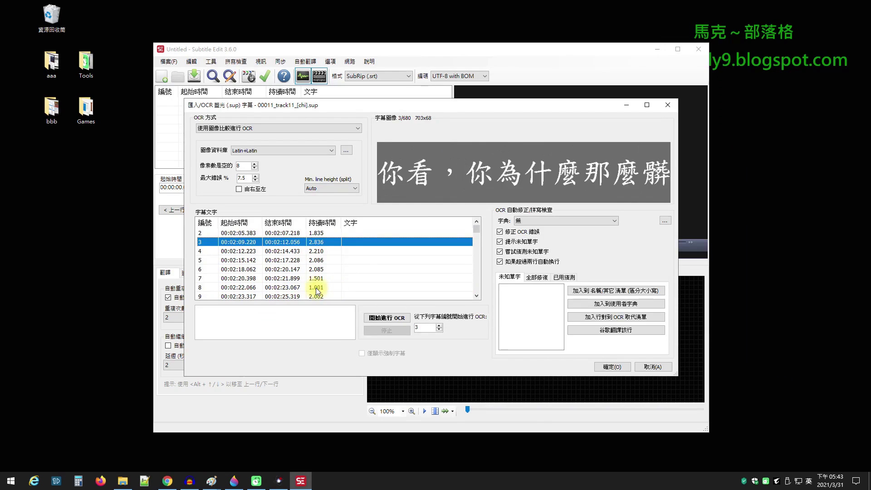
key(Up)
key(Up)
key(Up)
key(Up)
key(Up)
key(Up)
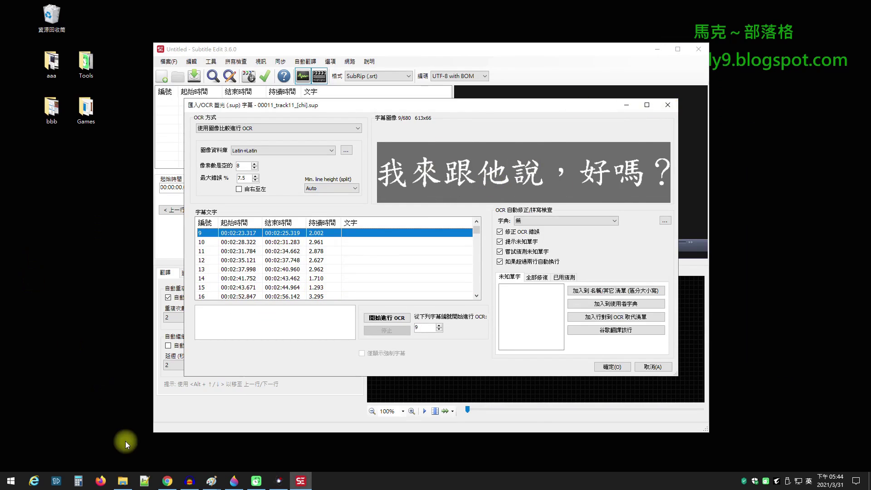
Switch to Chrome, read the article's note on the subtitle image (字幕圖像) count, highlighting its key phrases, and minimize the browser.
click(170, 482)
scroll(248, 211, down, 2)
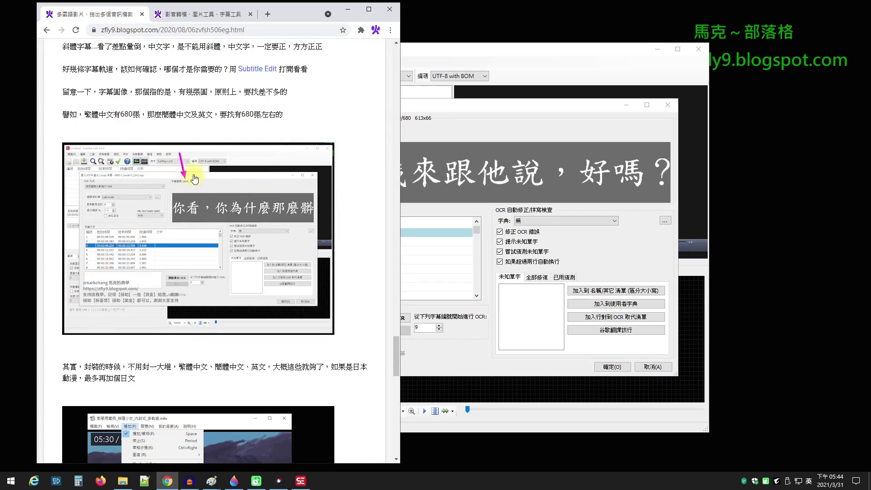
scroll(193, 177, up, 1)
scroll(174, 160, up, 1)
drag(128, 183, 100, 182)
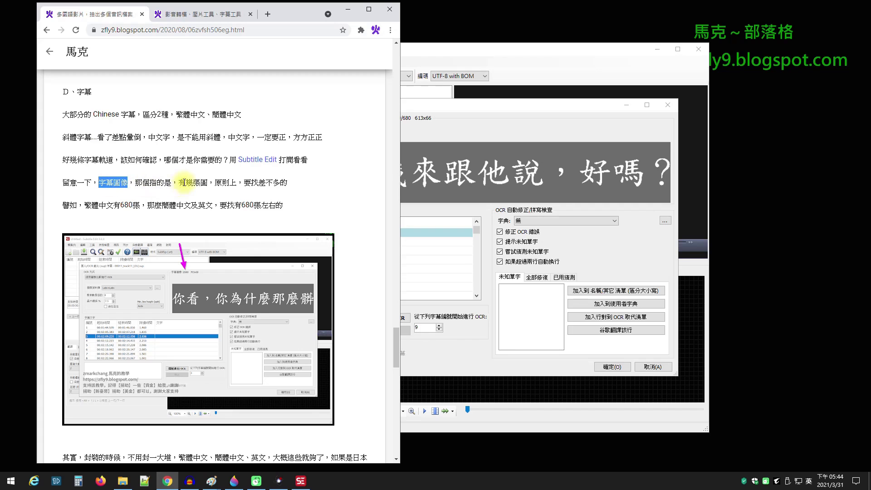
drag(179, 182, 212, 183)
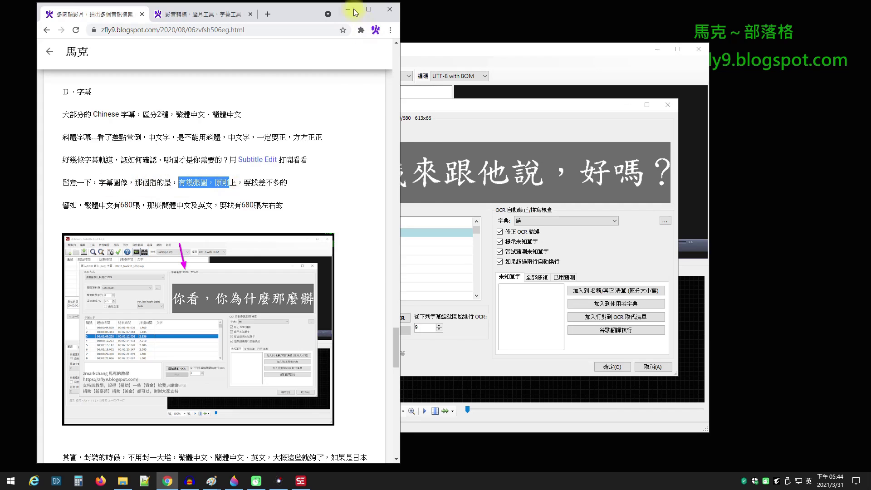
click(348, 9)
Preview the last line of the Chinese subtitle list, line 680, and cancel the import.
drag(474, 228, 475, 287)
click(201, 288)
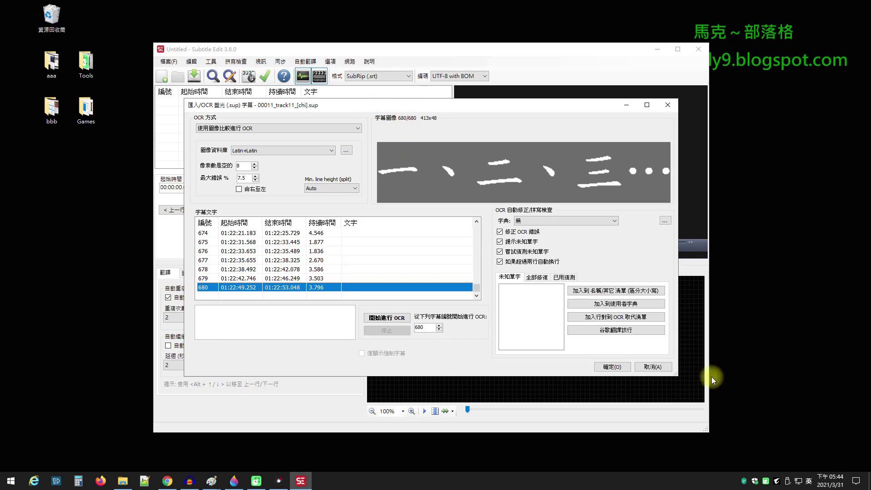
click(653, 367)
Open 00011_track16_[eng].sup to check its subtitle image count, and cancel the import.
click(193, 79)
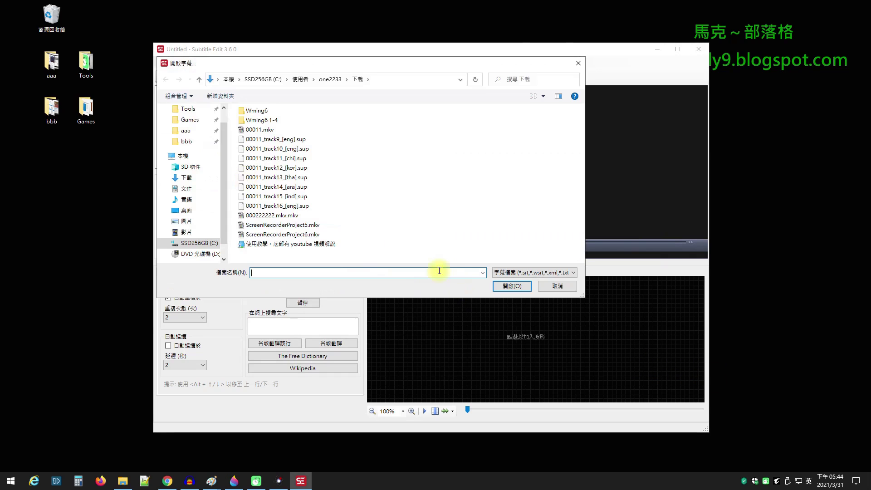
click(300, 205)
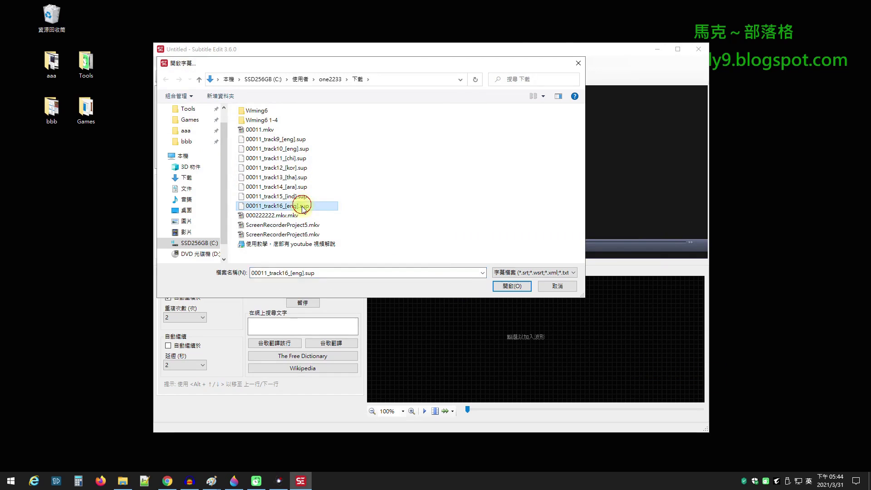
click(511, 285)
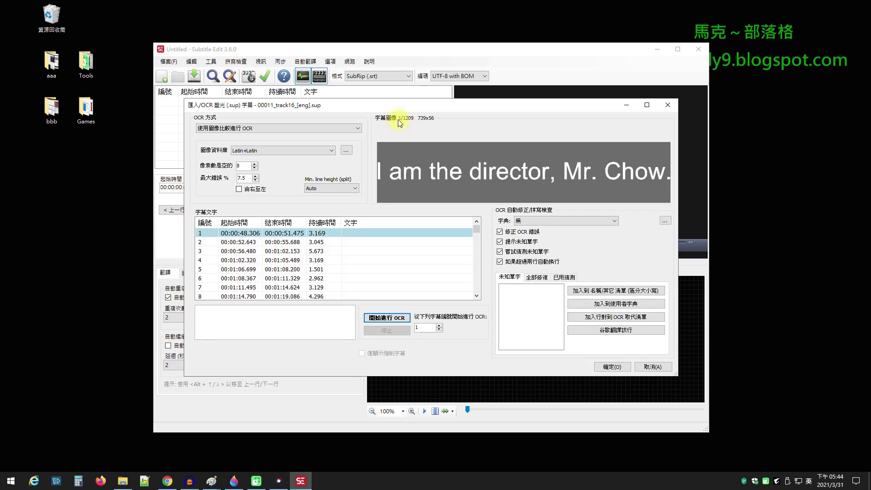
click(652, 367)
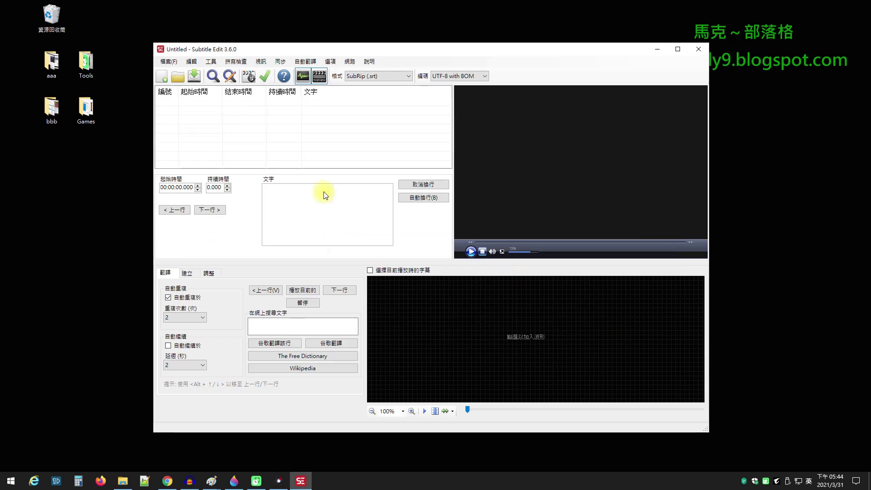
Open 00011_track9_[eng].sup to check its subtitle image count, and cancel the import.
click(177, 76)
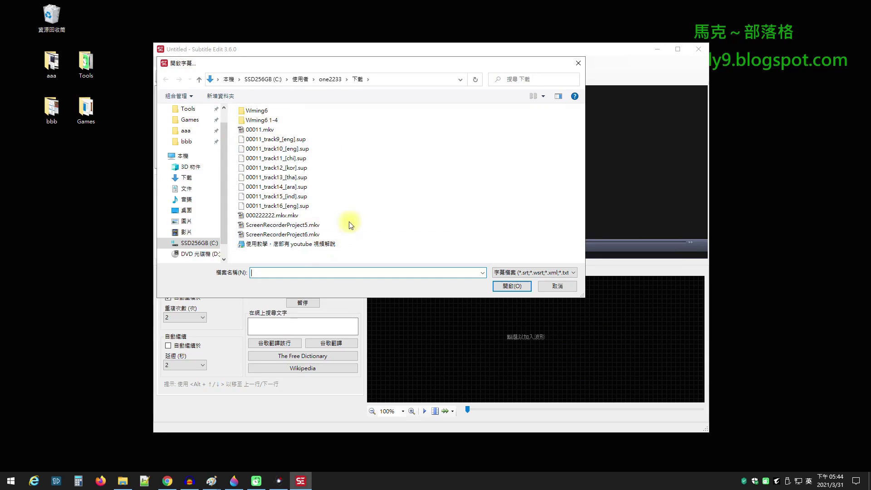
click(330, 139)
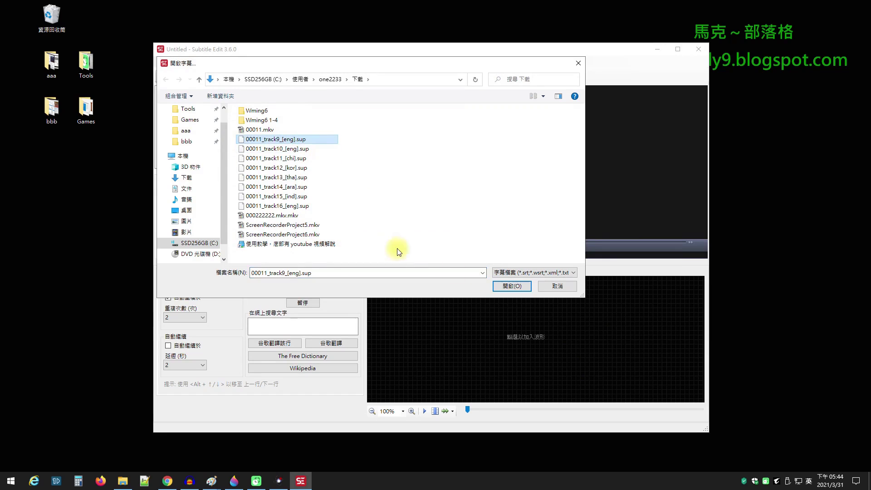
click(512, 286)
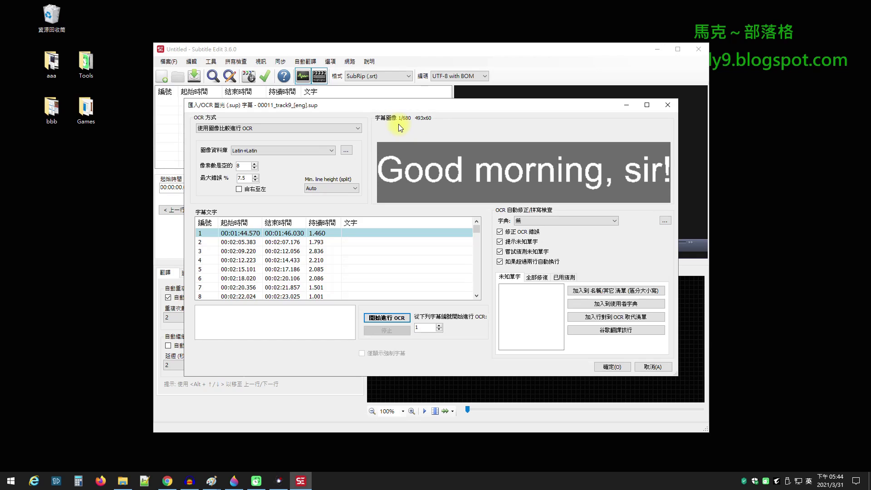
click(654, 367)
Open 00011_track10_[eng].sup to check its subtitle image count and preview the images of lines 2 and 3.
click(178, 77)
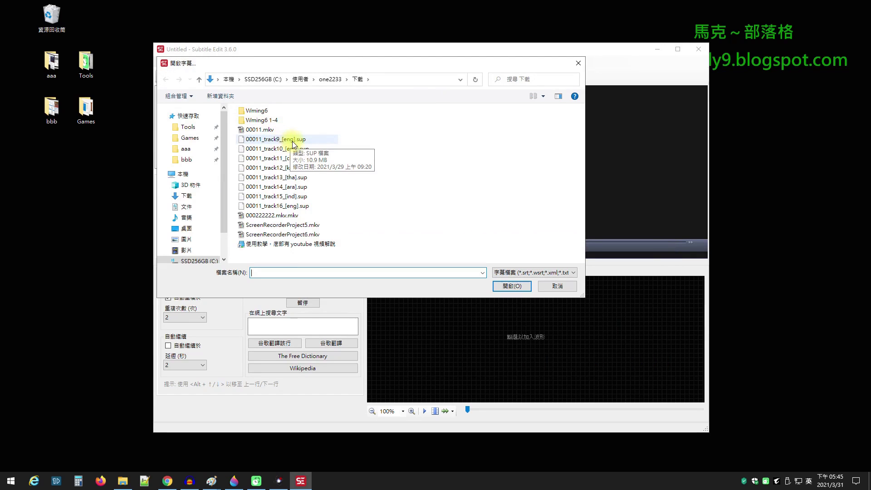
click(292, 140)
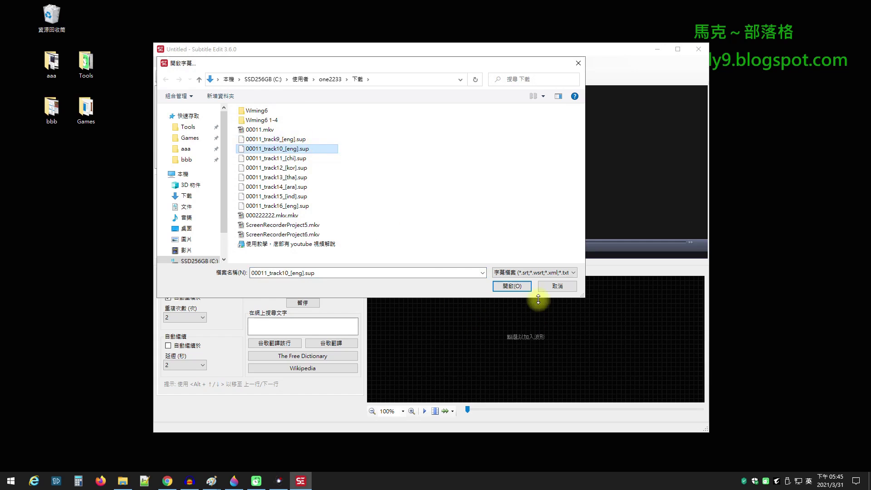
click(511, 285)
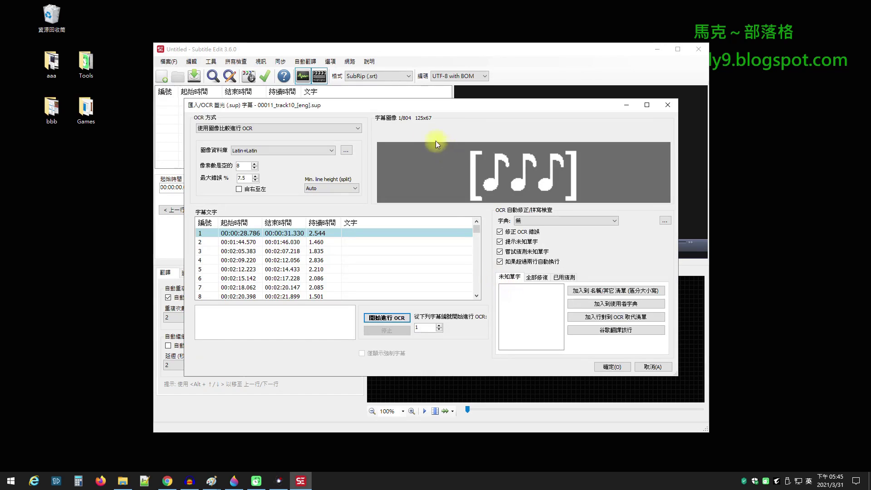
click(285, 242)
click(278, 253)
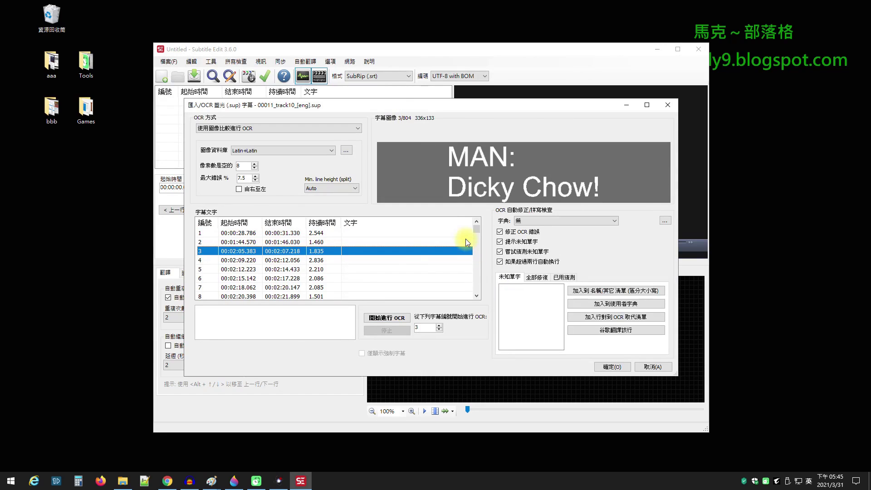
Switch to Chrome, highlight the article's sentence about matching subtitle tracks with around 680 images, and compare it with the track 10 import.
click(167, 481)
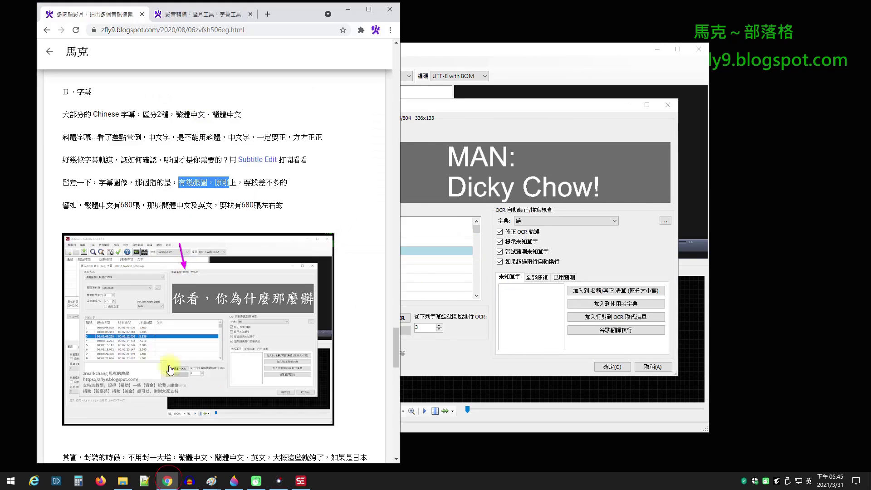
drag(63, 205, 291, 206)
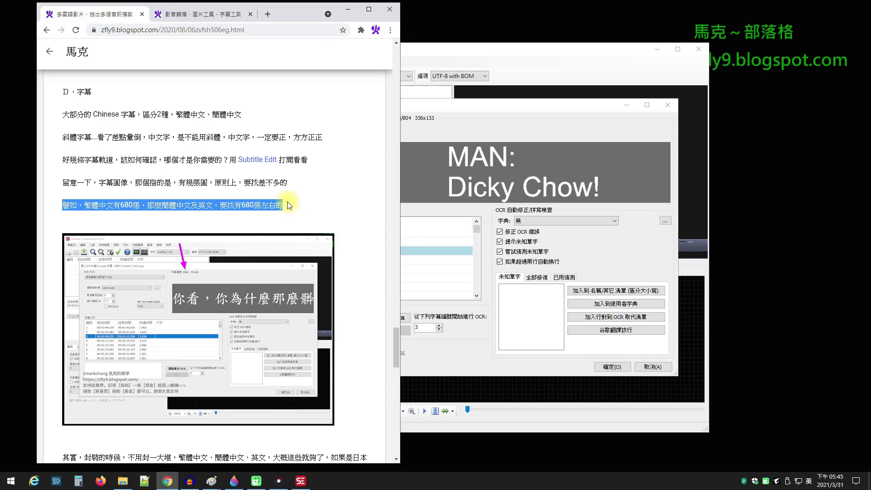
click(487, 51)
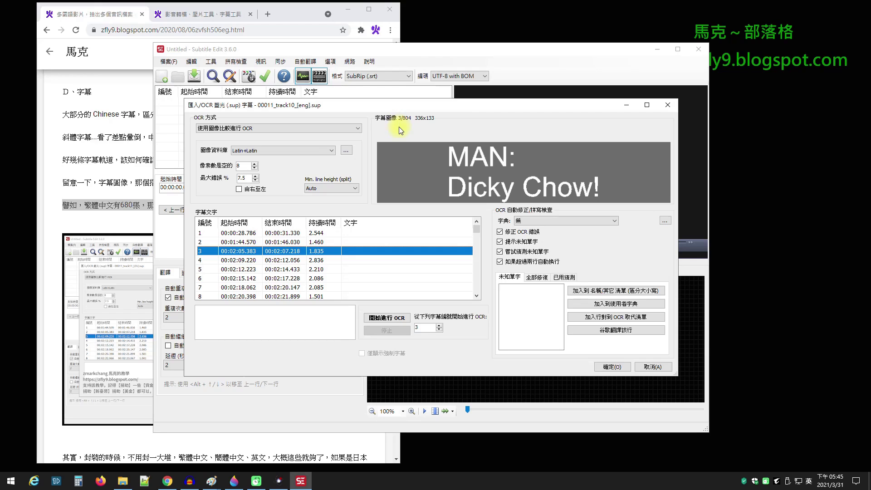
key(alt+Tab)
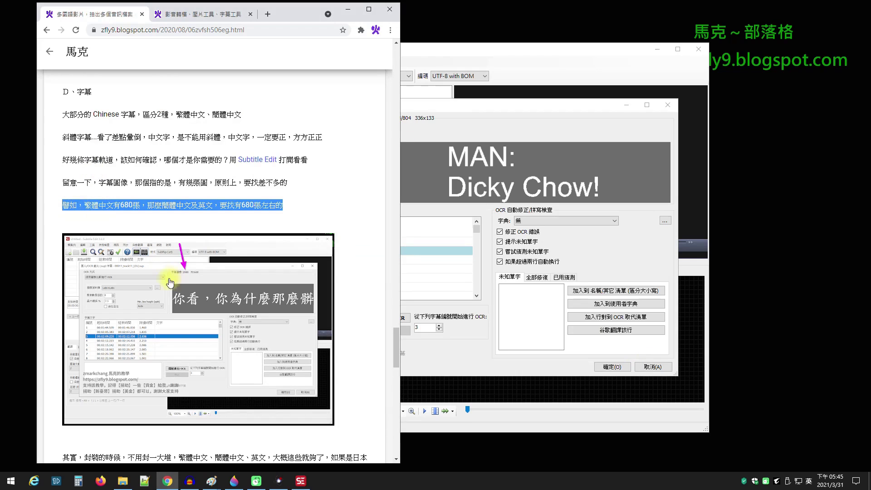
Return to the track 10 import in Subtitle Edit and preview the last subtitle, line 804.
click(488, 123)
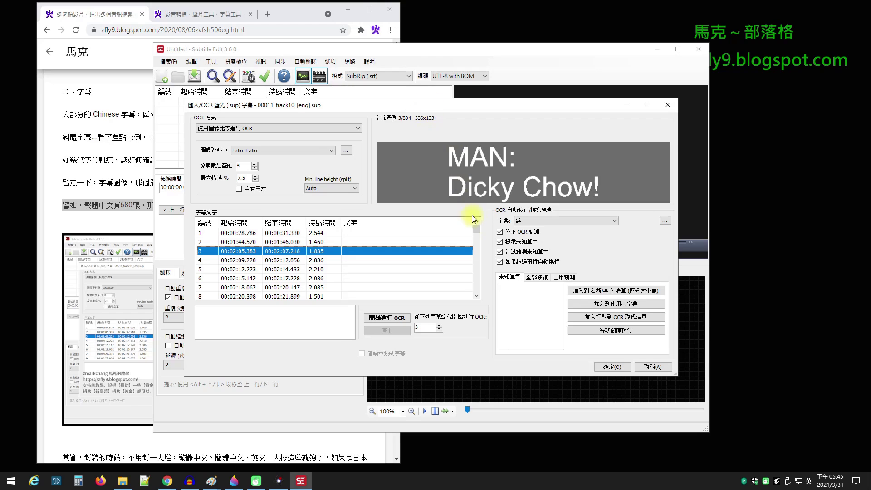
drag(478, 229, 478, 289)
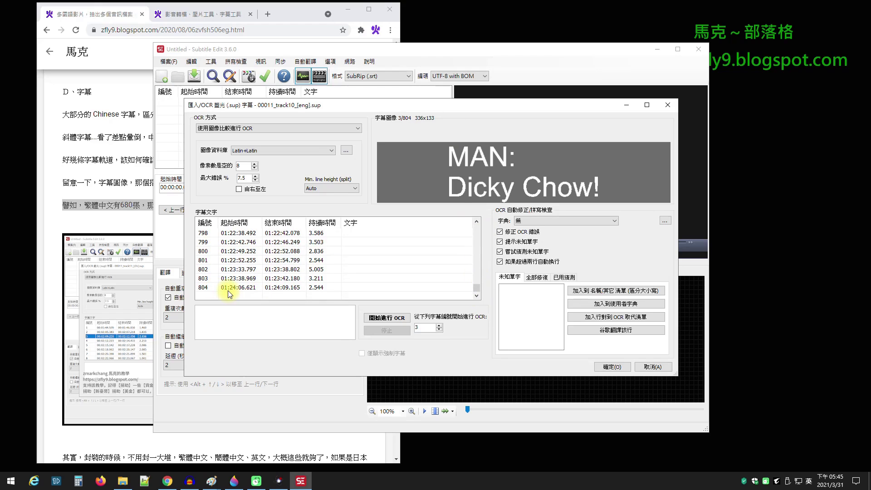
click(229, 289)
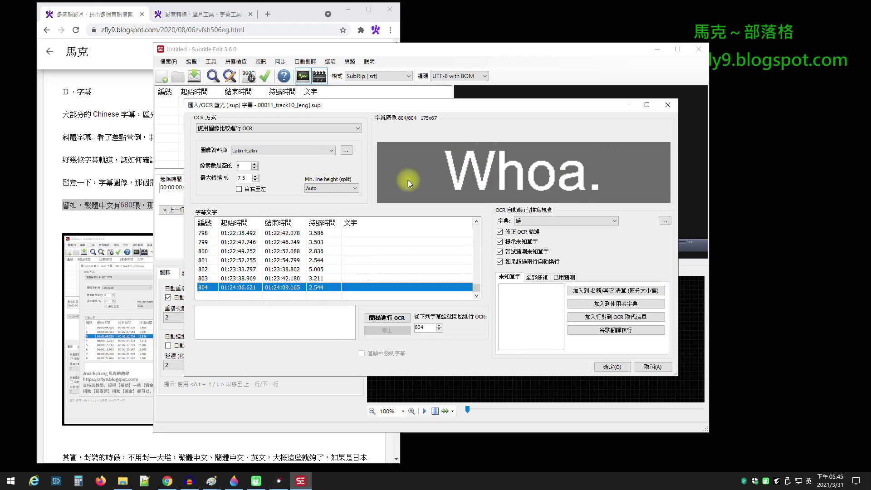
Switch to the article in Chrome and highlight the paragraph on which subtitle languages to mux.
click(71, 181)
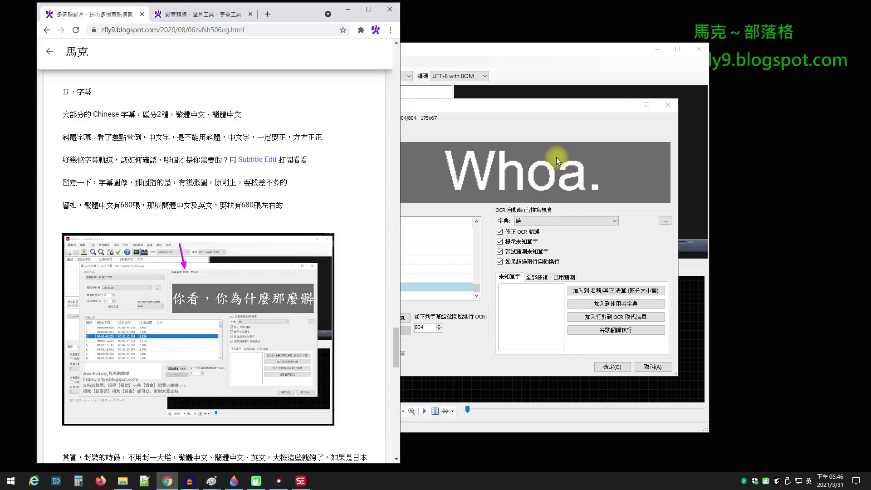
scroll(304, 200, down, 7)
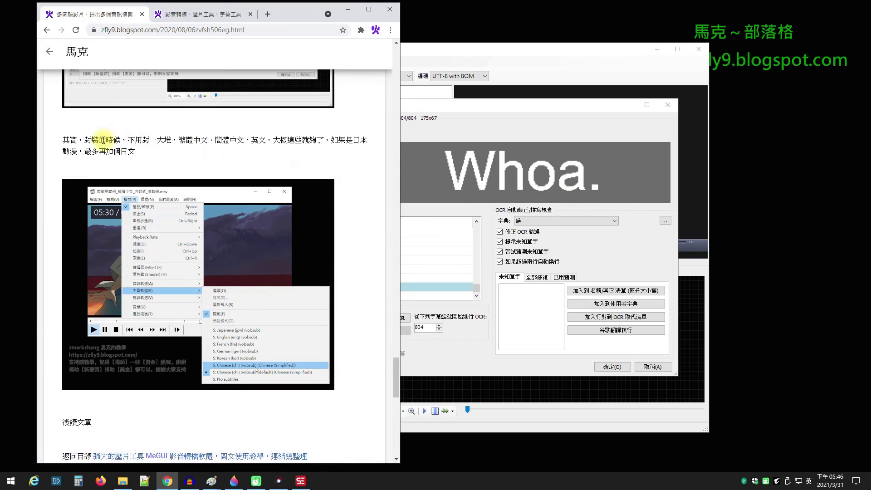
drag(60, 143, 188, 162)
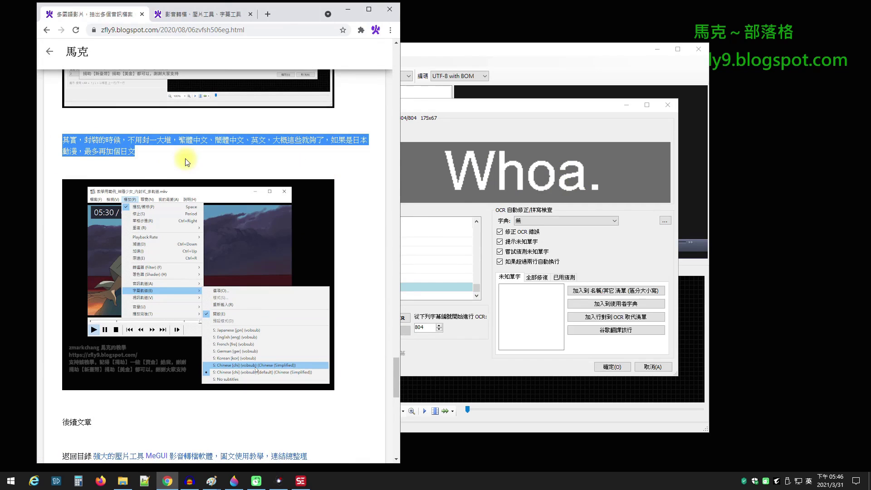
Close the 00011_track10_[eng].sup import without importing it, and minimize Subtitle Edit.
click(563, 142)
click(667, 104)
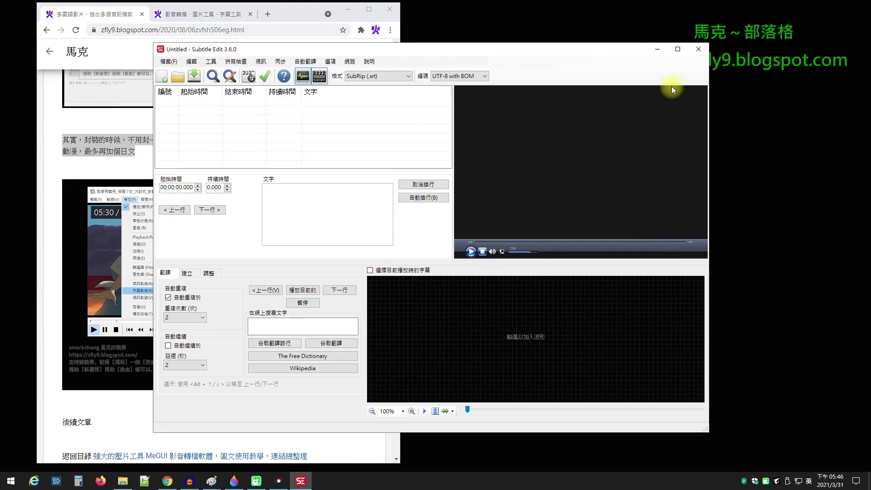
click(657, 49)
Highlight the article's phrase saying Traditional Chinese, Simplified Chinese and English subtitles are enough.
click(154, 141)
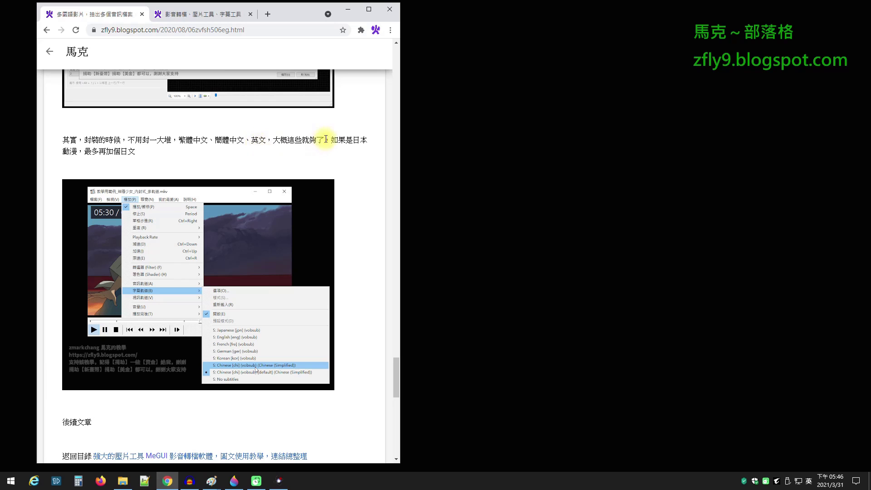
drag(324, 139, 178, 139)
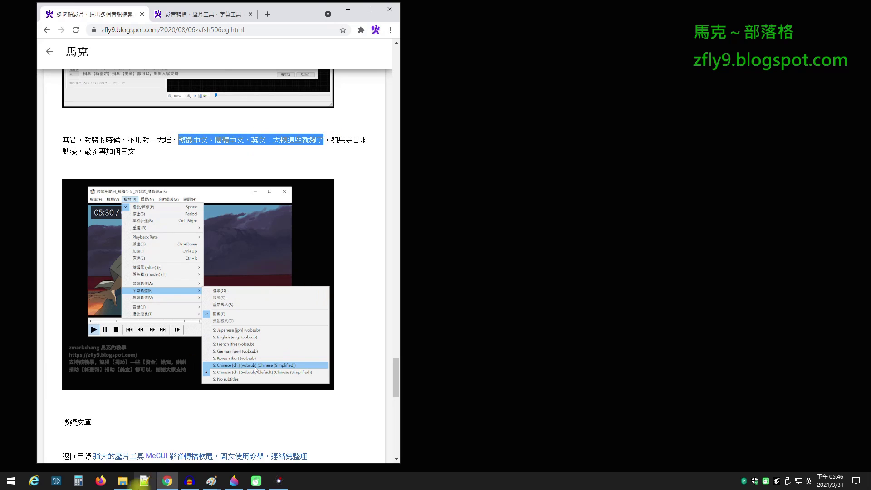
Switch to File Explorer and play 教學用範例_神隱少女_內封式_多軌道.mkv from the 影片 folder.
click(123, 481)
click(460, 324)
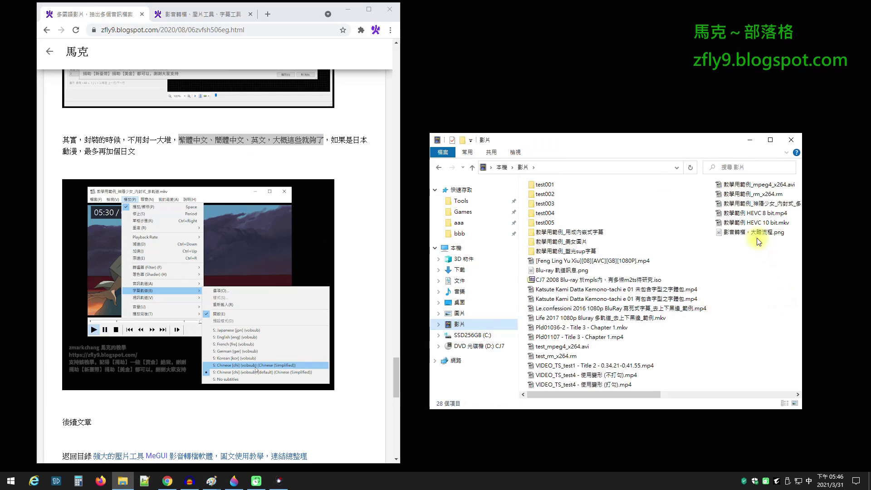
click(757, 202)
double_click(580, 205)
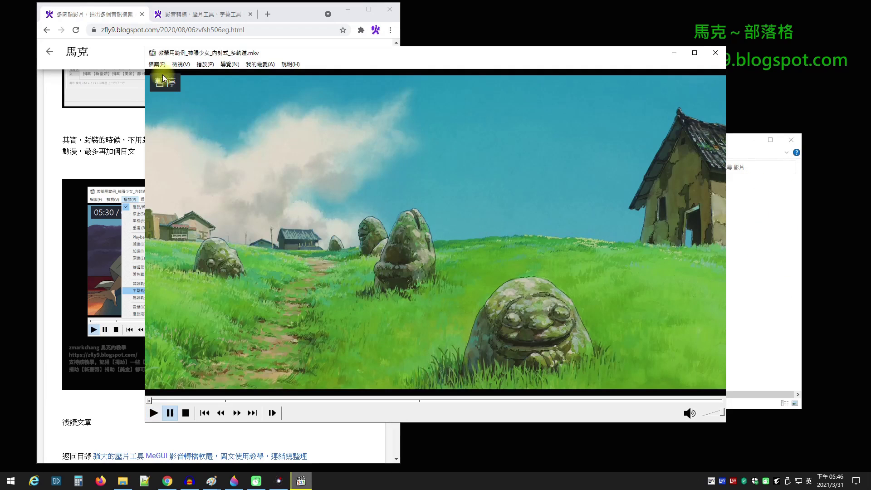
Inspect the sample video's available subtitle tracks (字幕軌道), close the player, and minimize File Explorer.
click(176, 67)
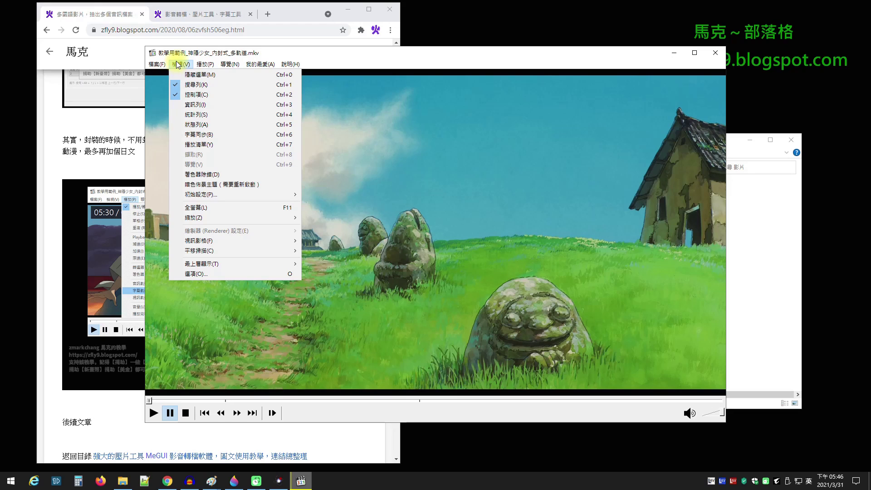
mouse_move(201, 65)
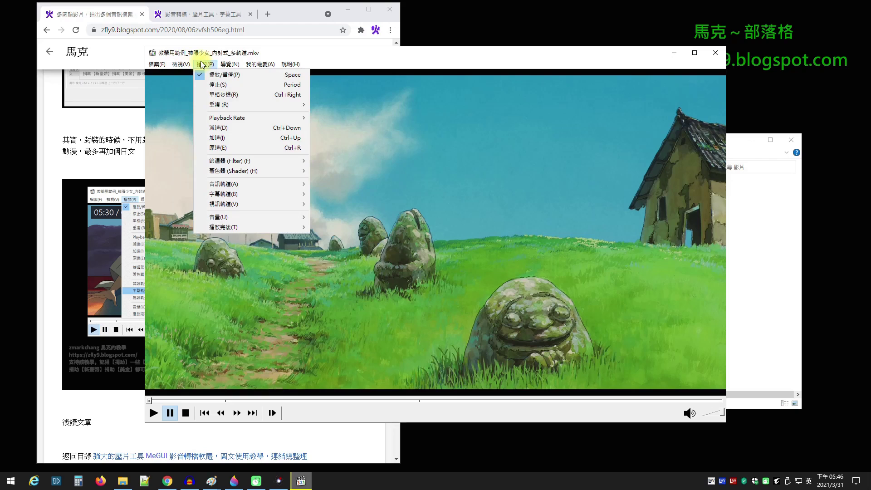
mouse_move(269, 196)
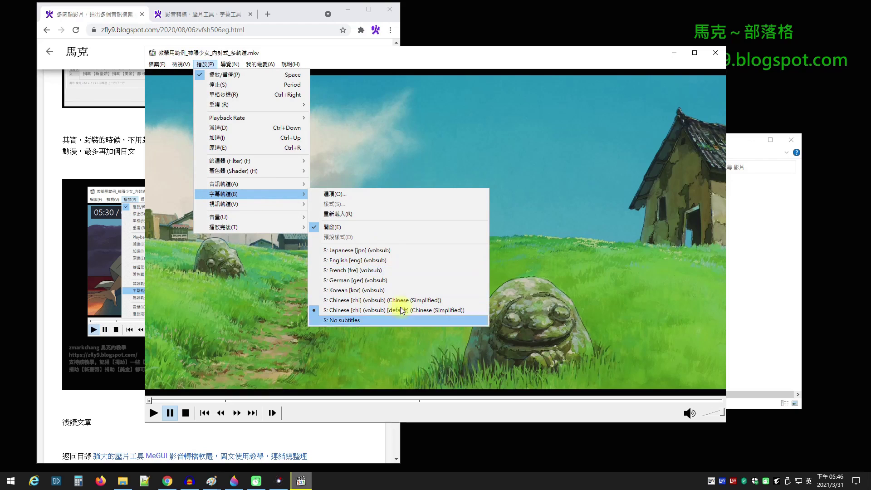
click(622, 59)
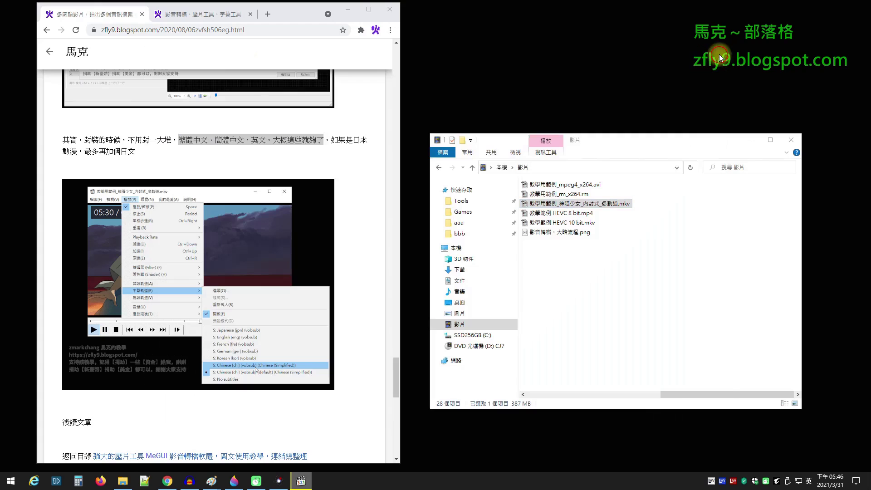
click(716, 53)
click(749, 140)
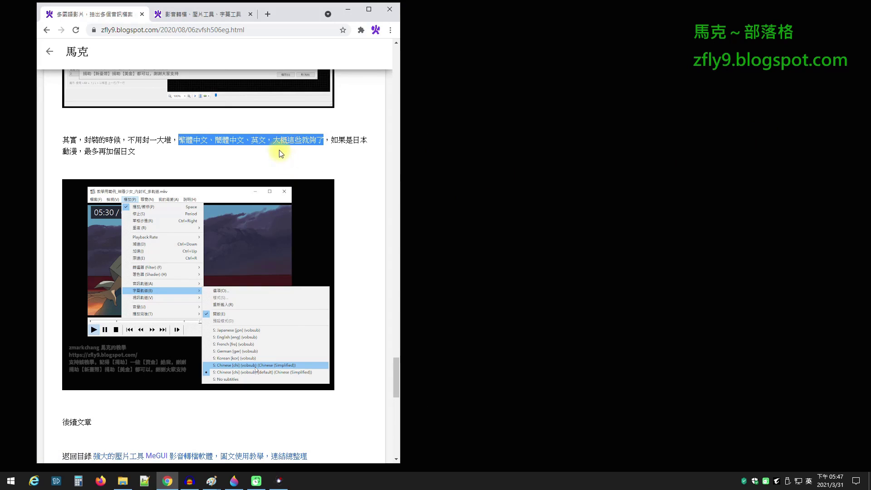
Read the article's subtitle language recommendation, highlighting the Chinese (繁體中文、簡體中文), English (英文) and Japanese (日文) mentions.
click(244, 159)
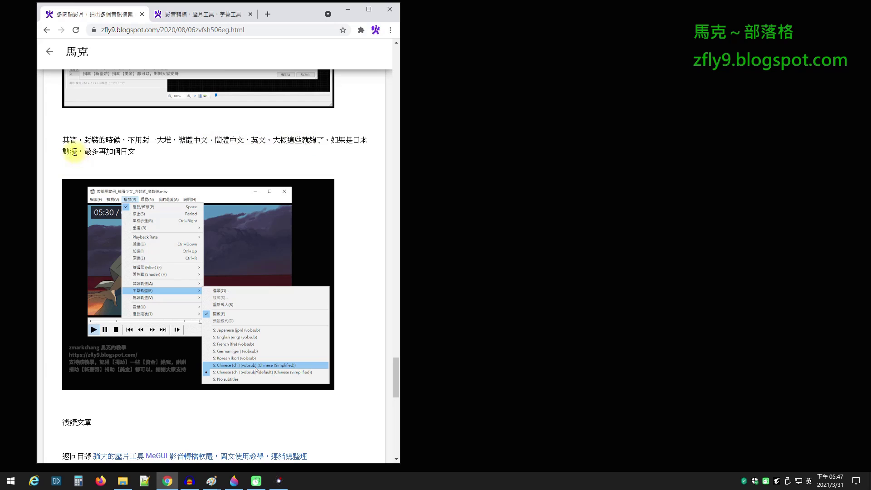
scroll(225, 172, up, 1)
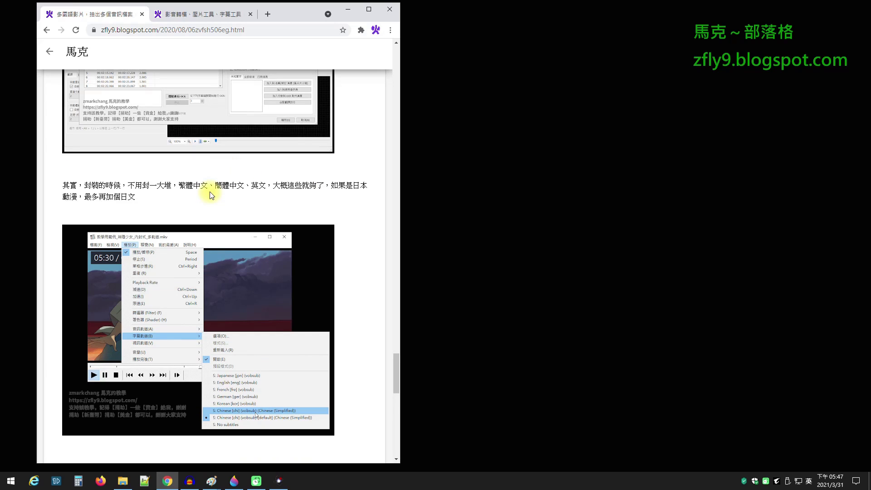
double_click(136, 198)
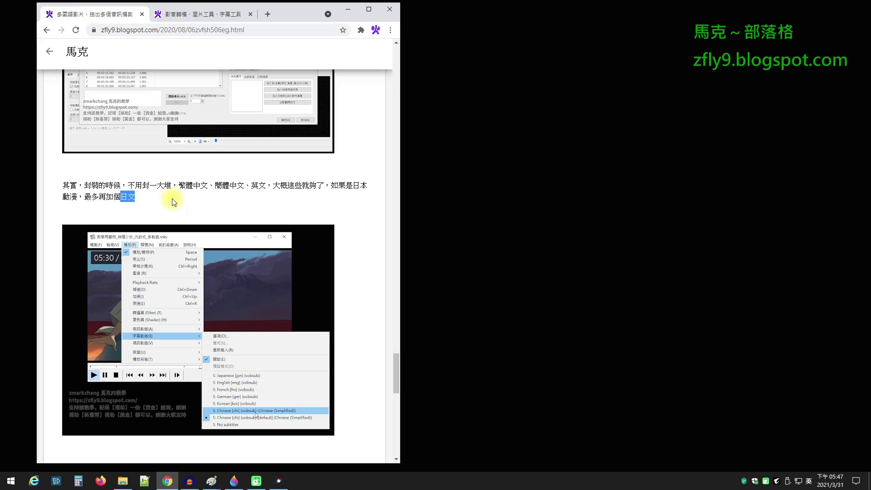
drag(179, 186, 241, 187)
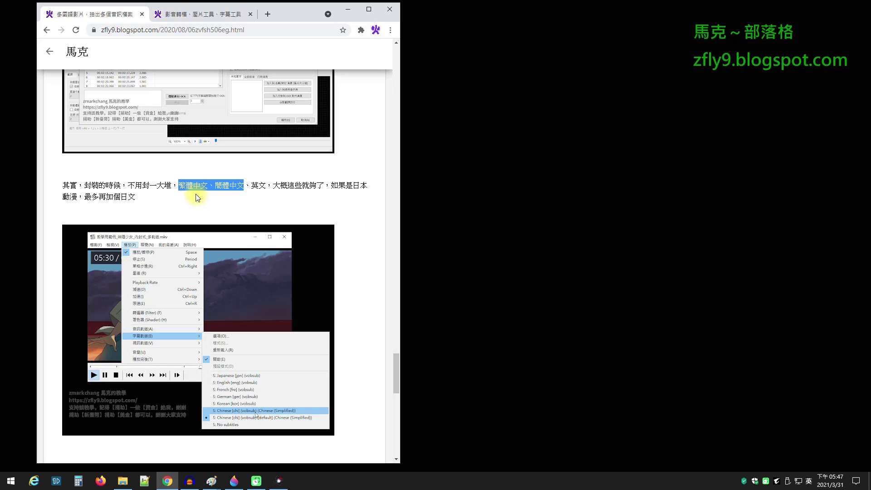
drag(135, 196, 125, 198)
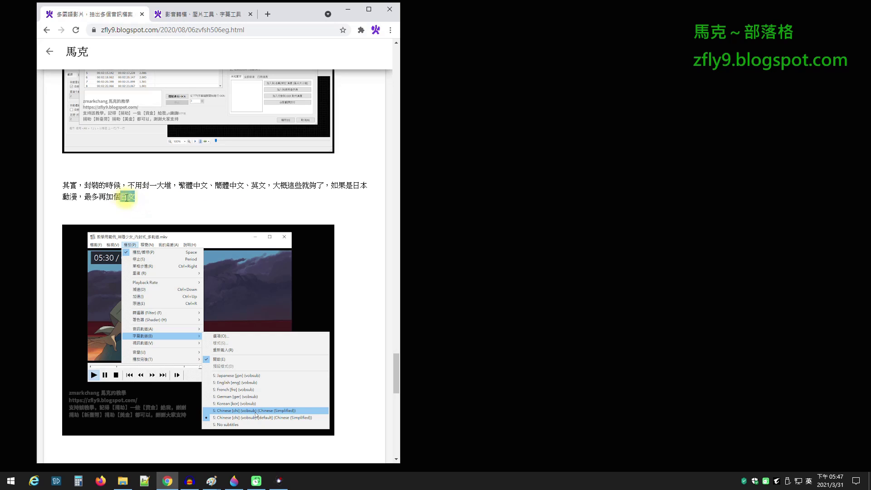
double_click(258, 185)
click(138, 198)
double_click(138, 199)
Switch to MKVToolNix GUI and add the Chinese subtitle file 00011_track11_[chi].sup to the source files.
click(348, 9)
click(278, 480)
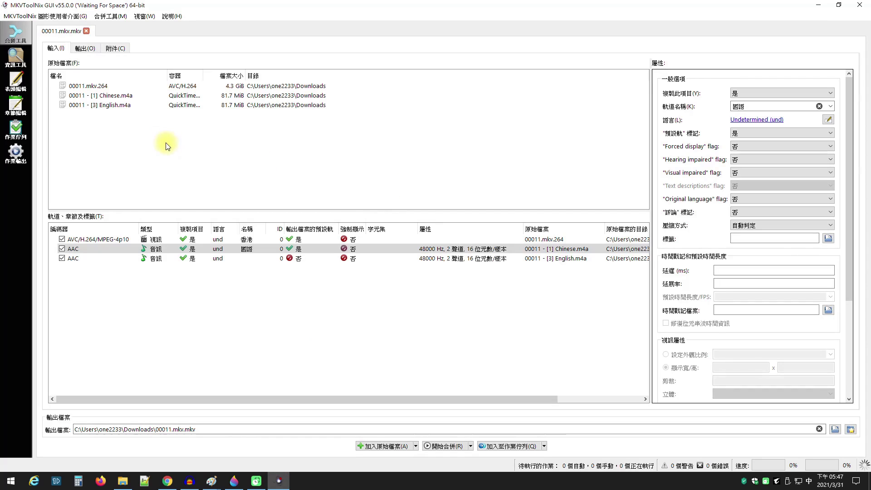
right_click(166, 142)
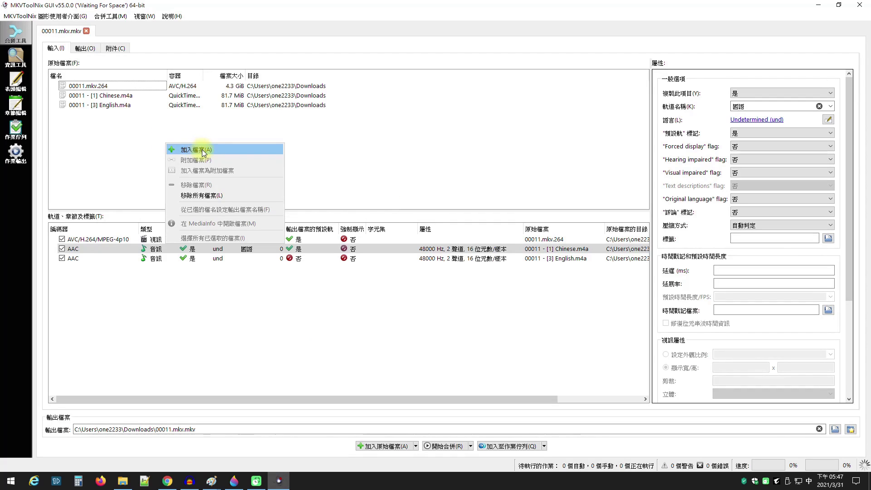
click(117, 150)
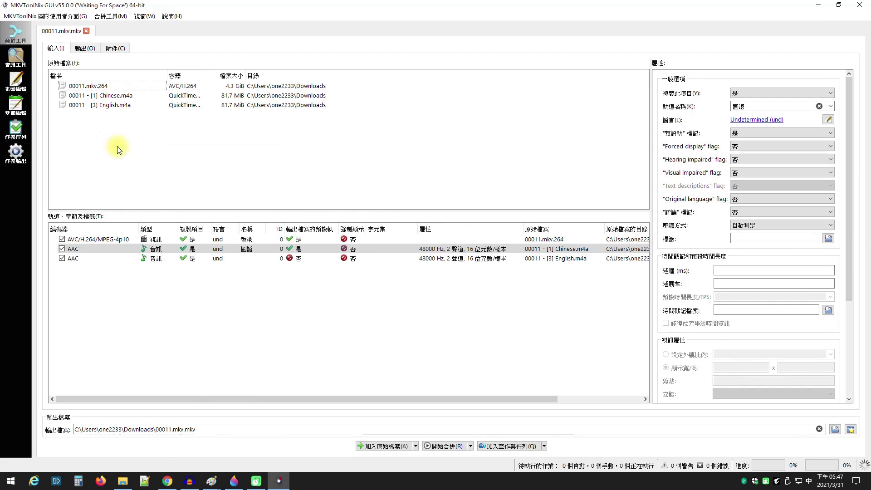
click(100, 86)
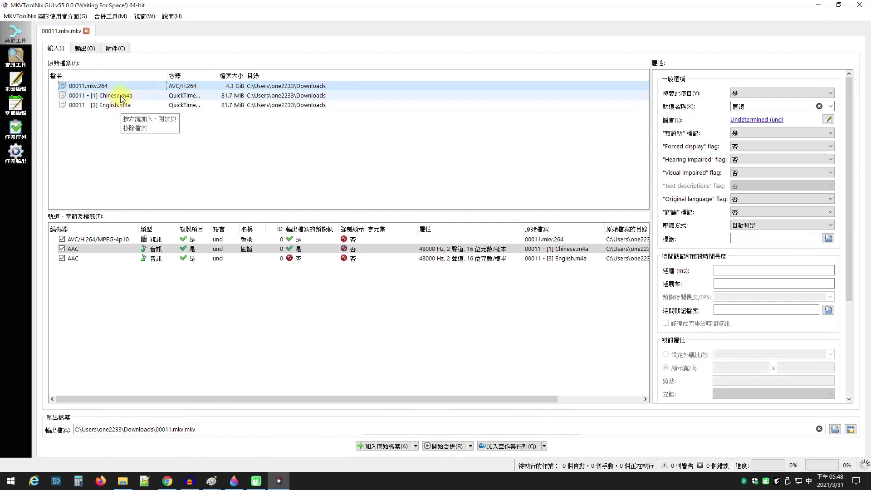
right_click(129, 116)
click(138, 142)
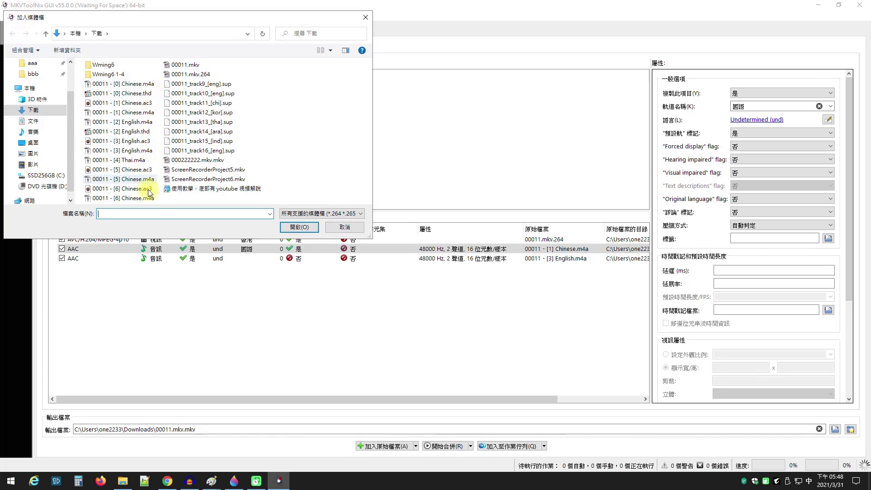
click(229, 104)
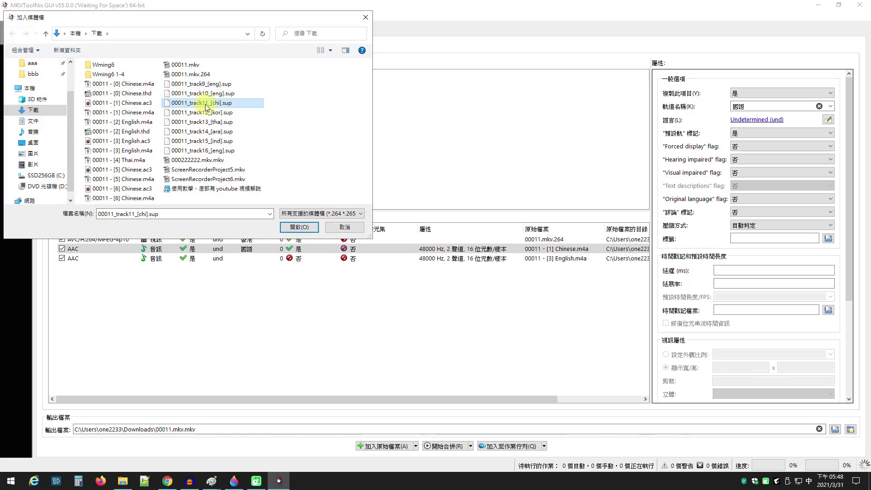
click(300, 228)
Add the English subtitle file 00011_track9_[eng].sup to the source files.
right_click(119, 131)
right_click(146, 141)
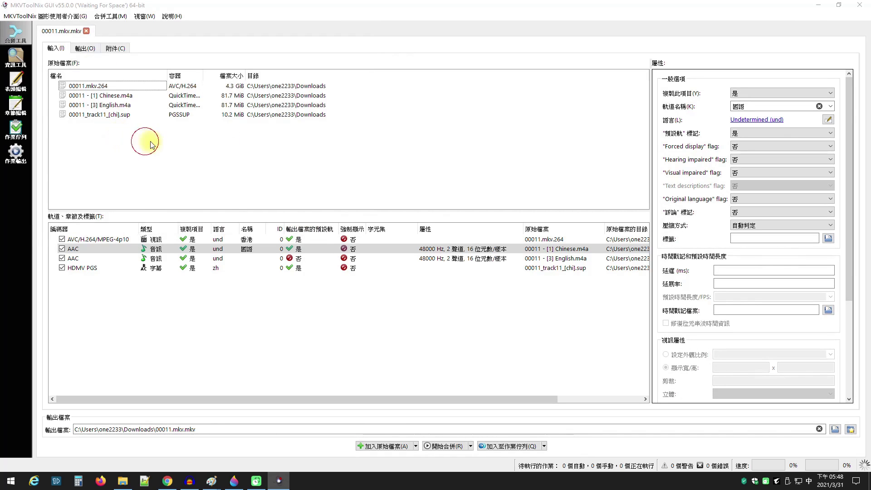
double_click(151, 145)
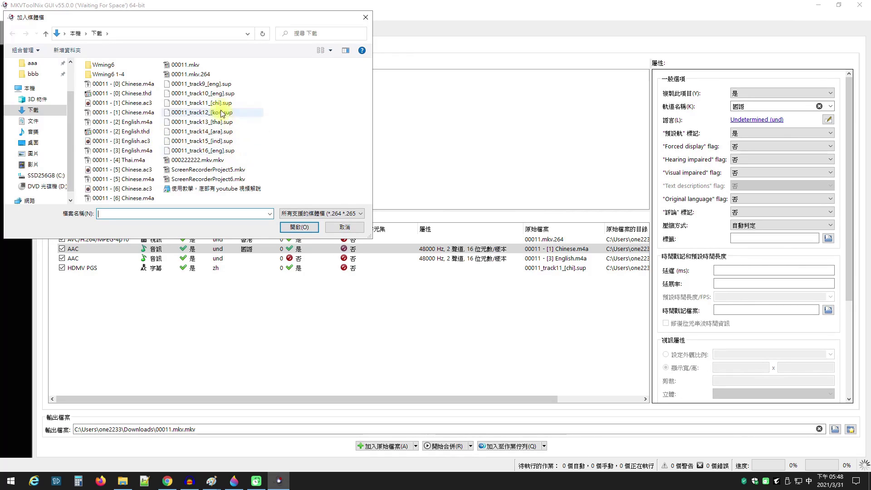
click(199, 84)
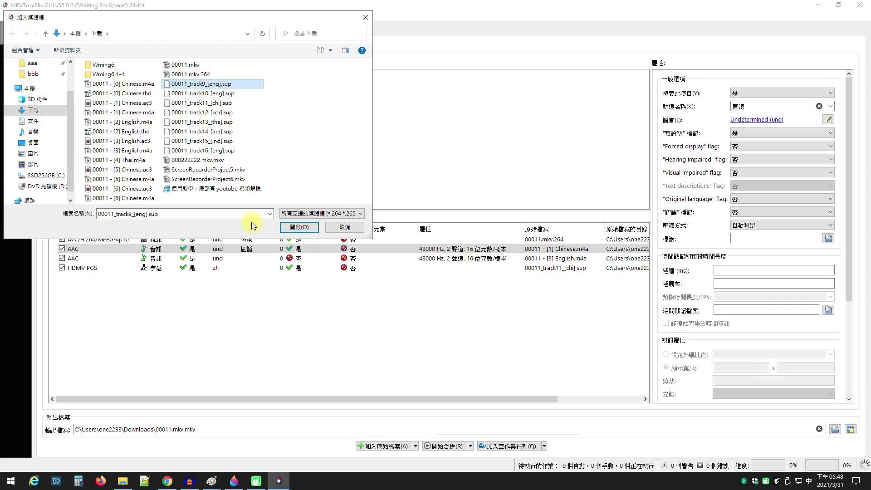
click(298, 227)
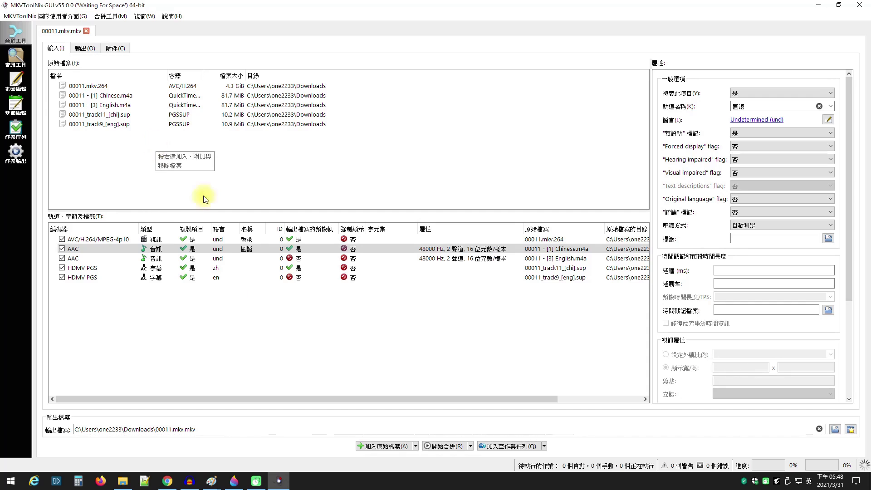
Set the track name of the English audio track to 英語.
click(253, 258)
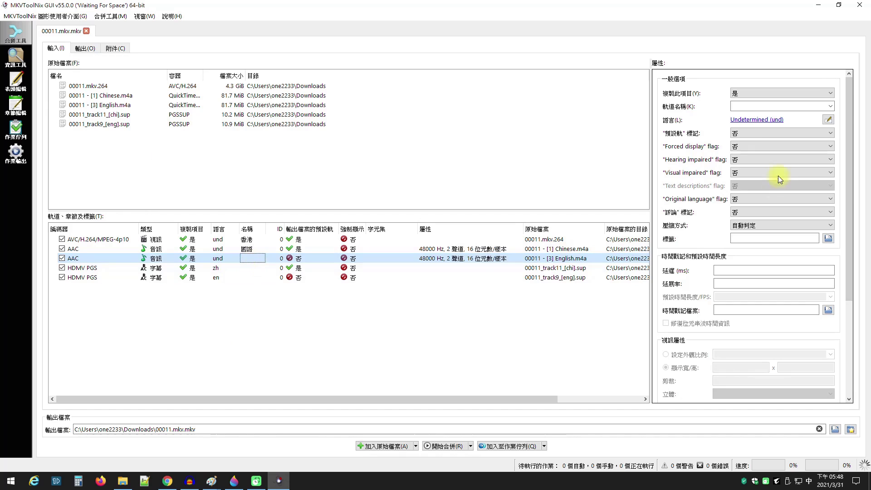
click(744, 106)
text(yingyu)
key(space)
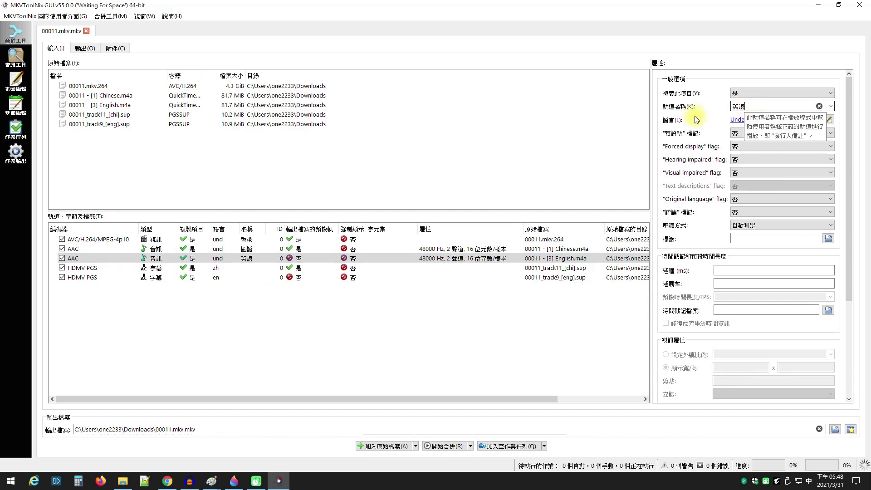
Name the Chinese subtitle track 繁體中文.
click(249, 268)
click(762, 107)
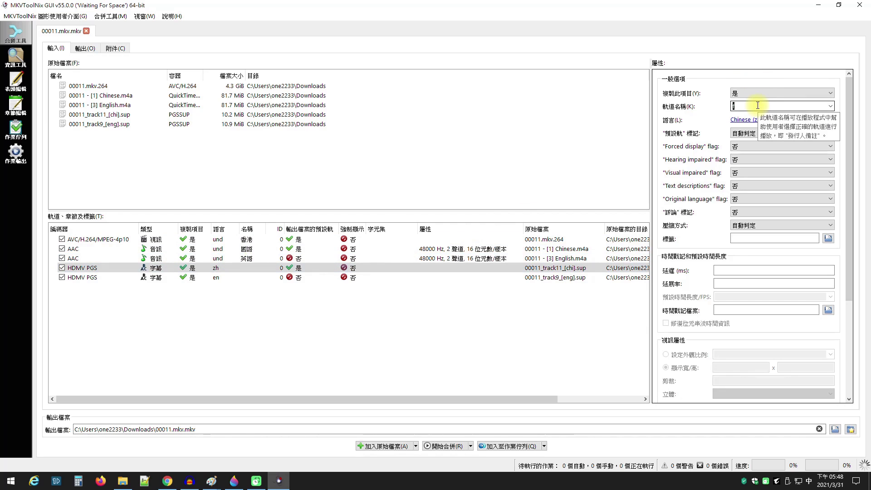
text(zhw)
key(space)
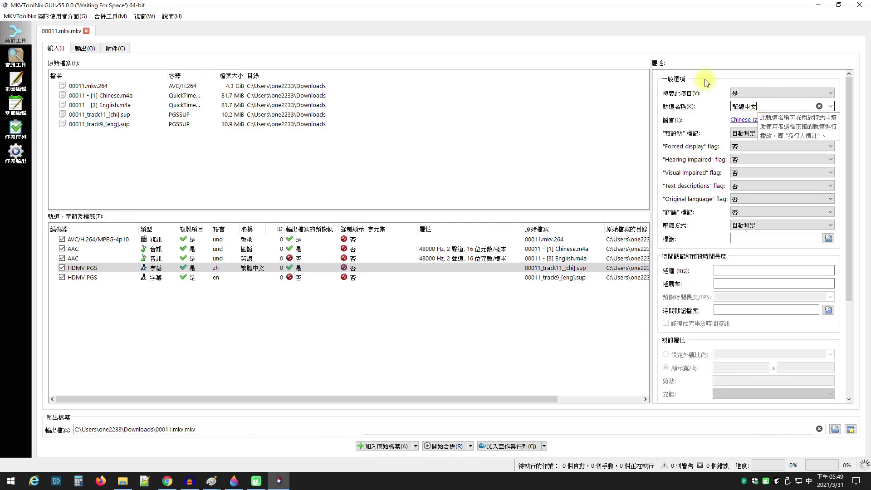
Name the English subtitle track 英文, then select the Chinese subtitle track.
click(266, 280)
click(762, 107)
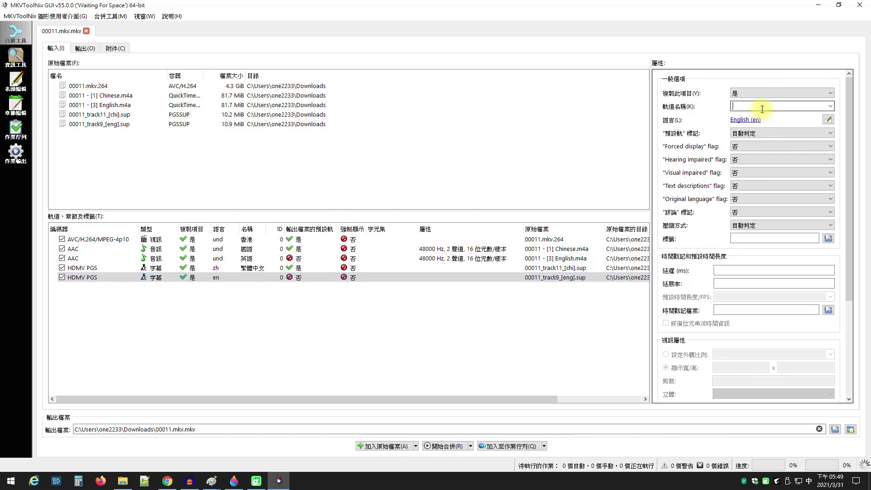
text(yingwen)
key(space)
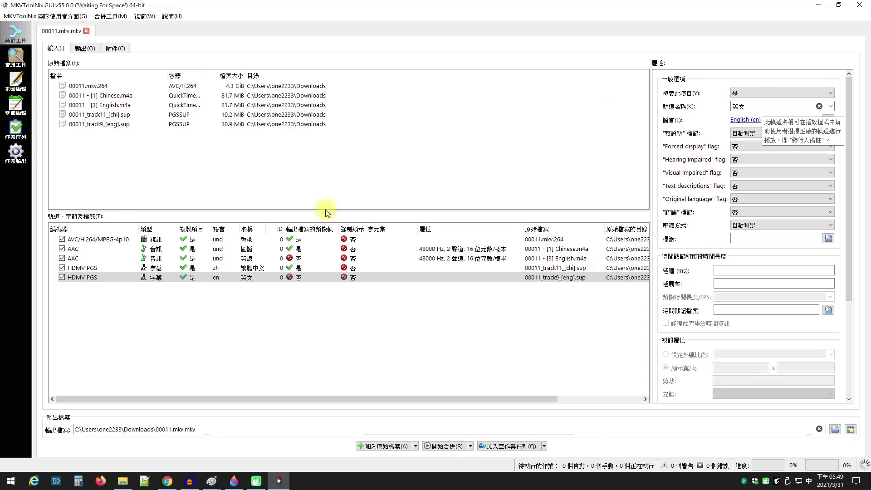
click(302, 272)
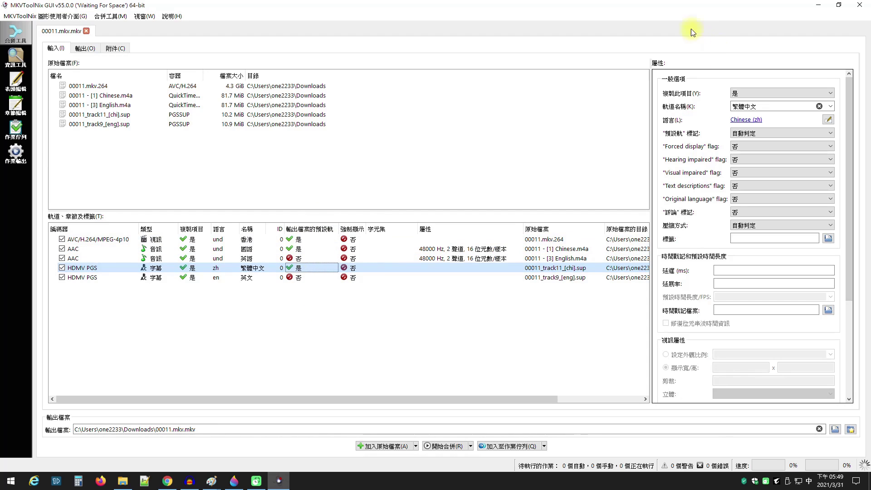
Minimize MKVToolNix and review the article's 字幕 section in Chrome, highlighting 確認 and 哪個才是你需要的, then minimize the browser.
click(839, 7)
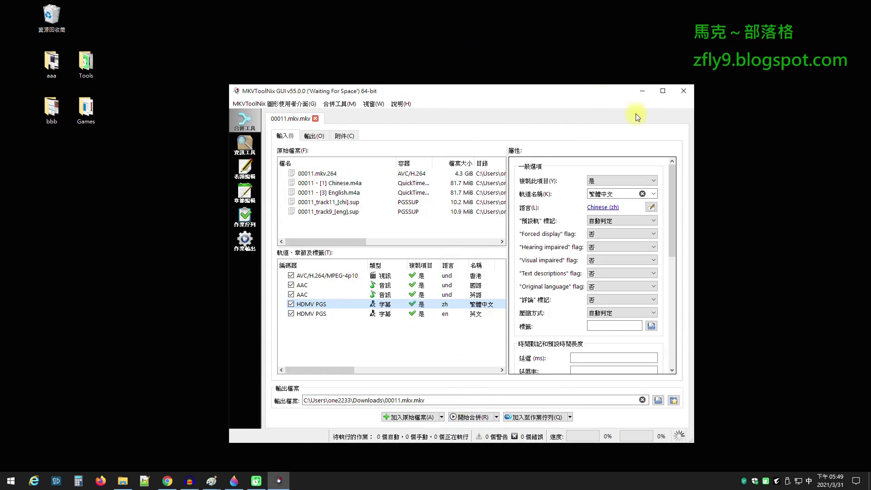
click(644, 91)
click(167, 480)
scroll(350, 189, down, 4)
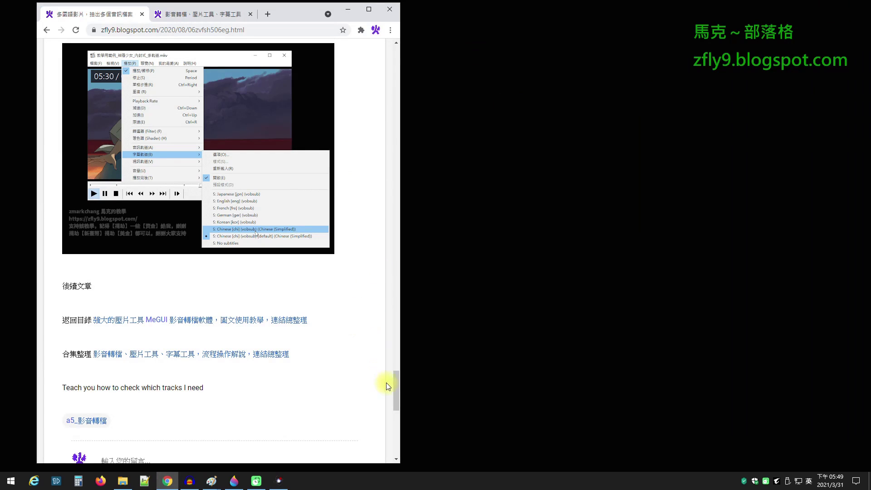
drag(394, 391, 396, 344)
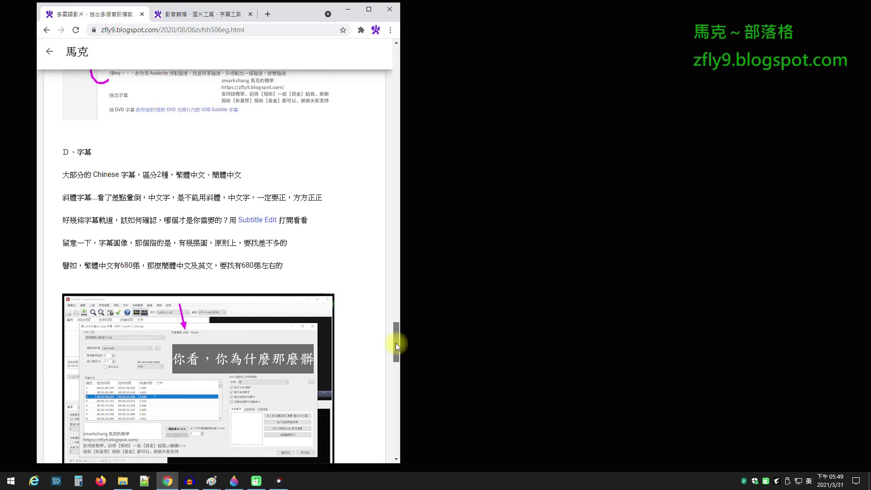
drag(396, 343, 395, 342)
double_click(148, 225)
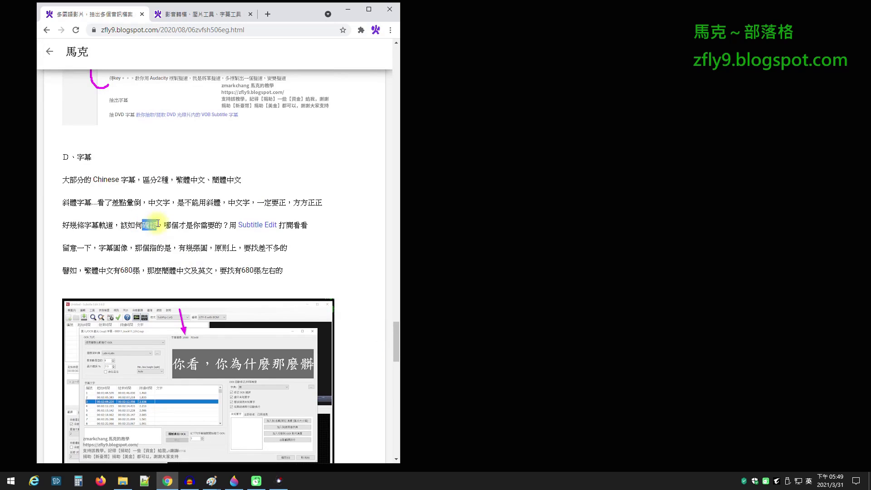
drag(164, 225, 221, 225)
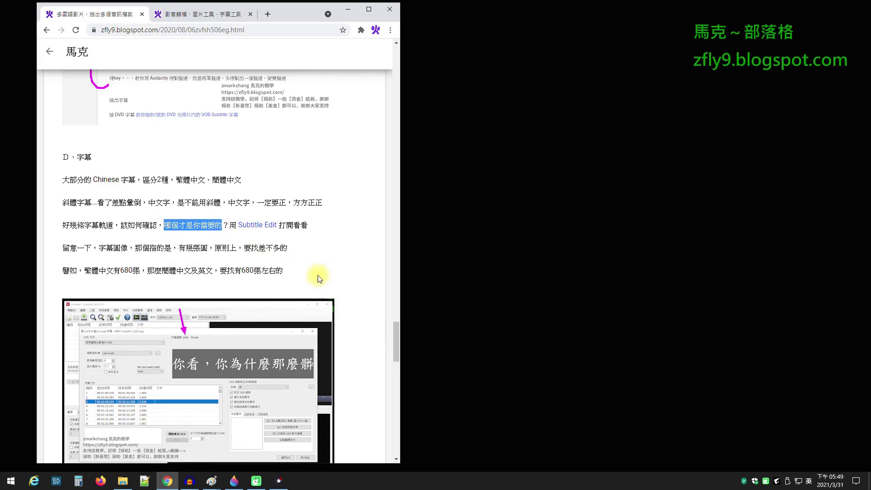
drag(395, 344, 393, 275)
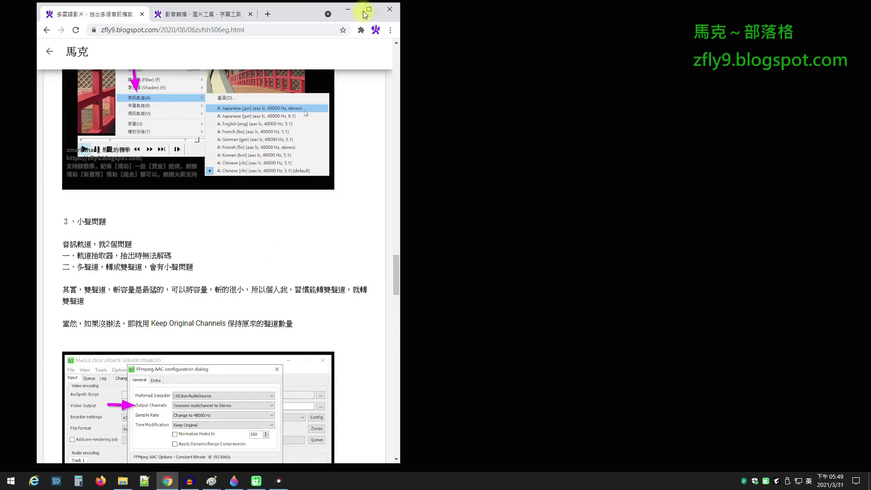
click(348, 9)
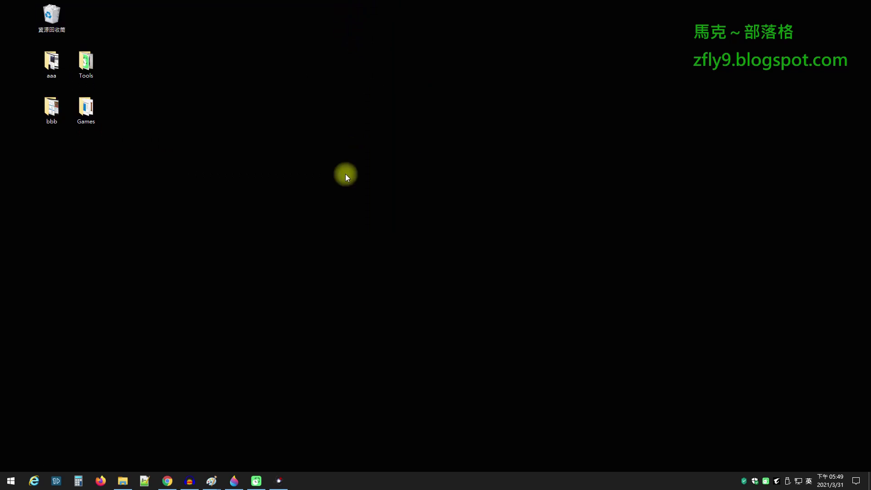
Switch to Paint 3D, mark 顯示完整資訊 and the 斗內贊助連結 line with purple crayon, circle the 訂閱 button, and minimize the window.
click(234, 480)
drag(345, 339, 306, 335)
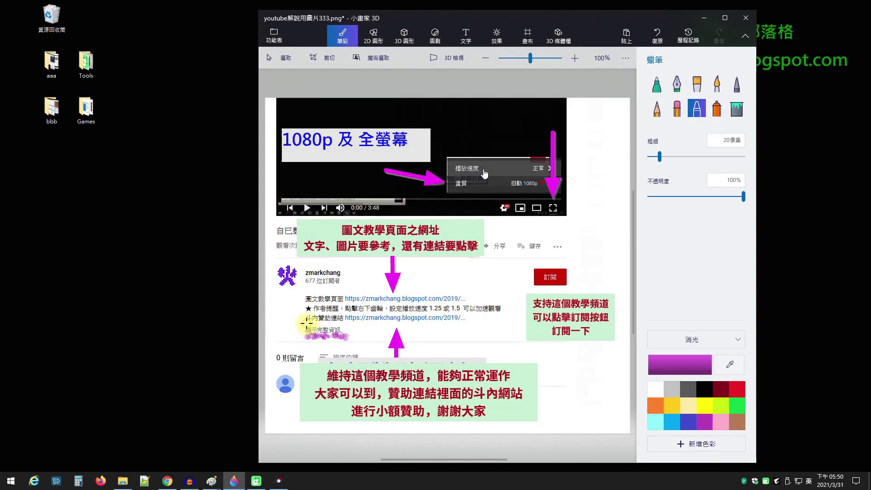
drag(306, 323, 474, 325)
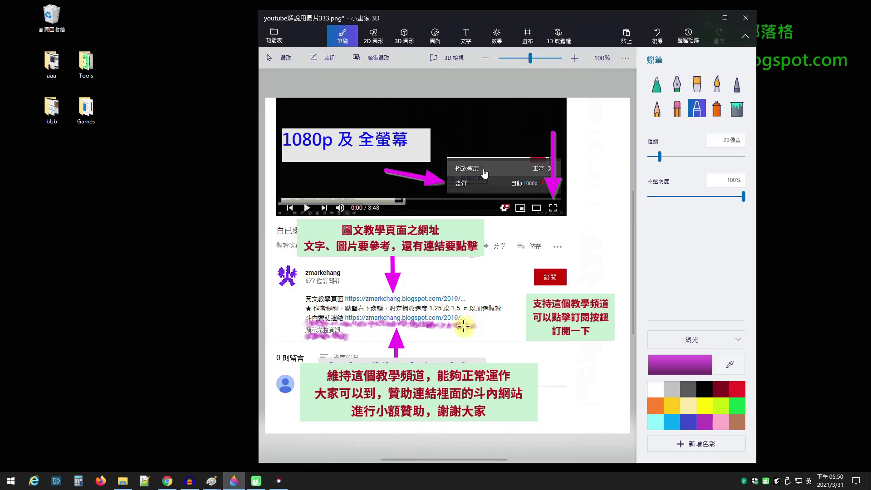
mouse_move(564, 267)
mouse_down()
mouse_move(581, 290)
mouse_move(539, 257)
mouse_move(585, 290)
mouse_up()
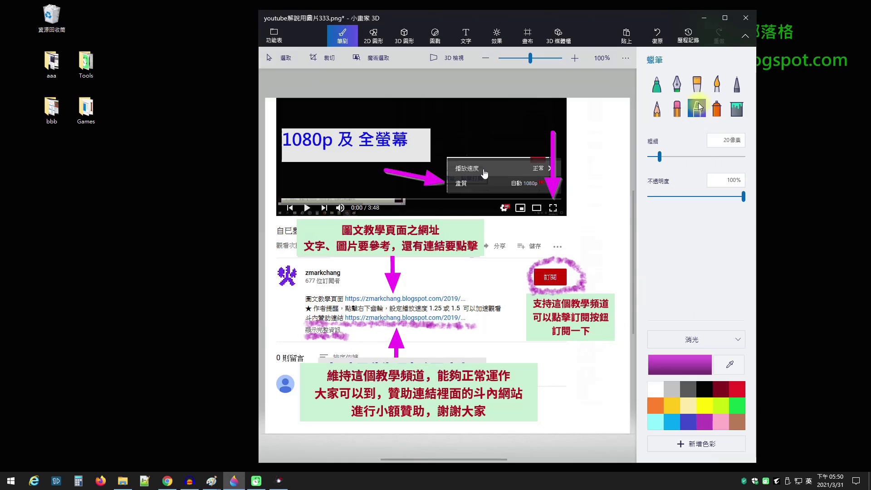
click(703, 18)
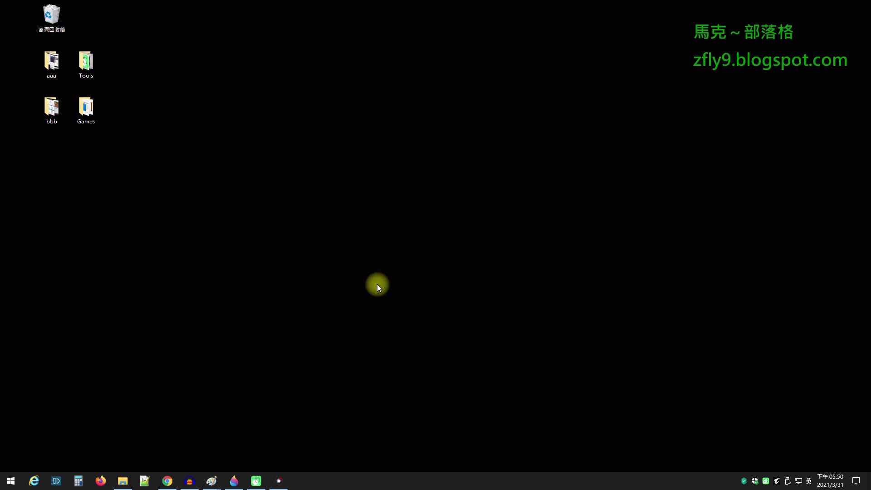
Switch back to Chrome and return to the article's paragraph on which subtitle languages to mux.
click(169, 479)
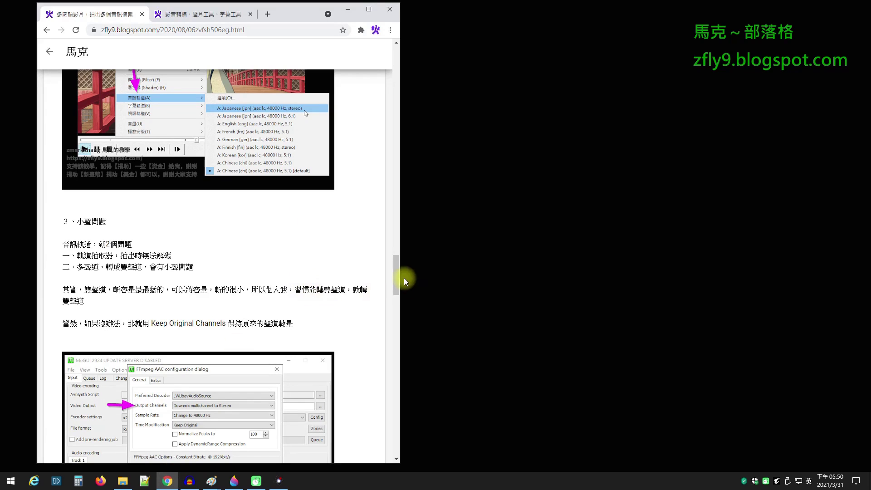
drag(395, 277, 393, 391)
scroll(390, 377, up, 3)
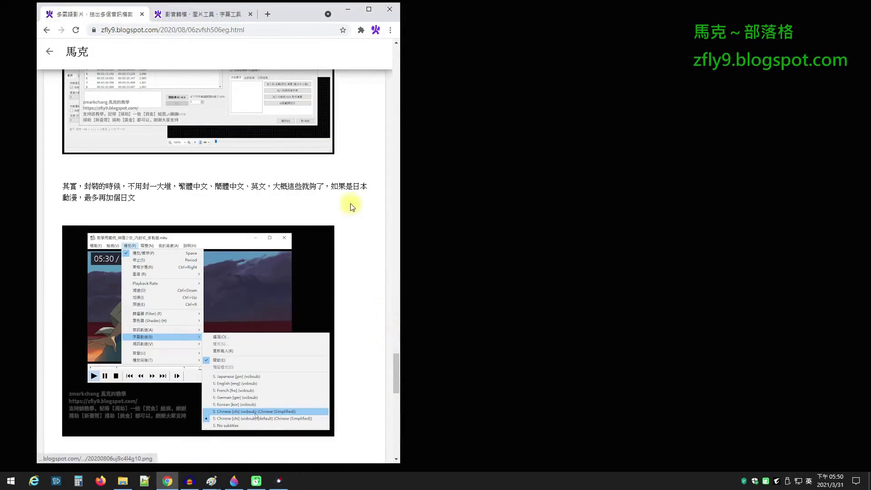